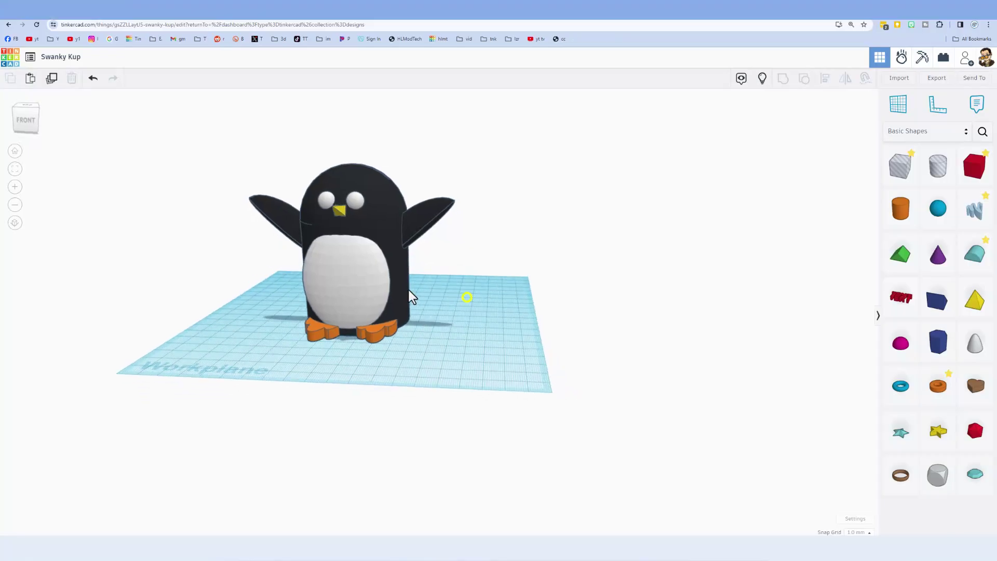
right_drag(409, 291, 431, 369)
drag(485, 248, 262, 343)
drag(326, 324, 269, 271)
click(329, 369)
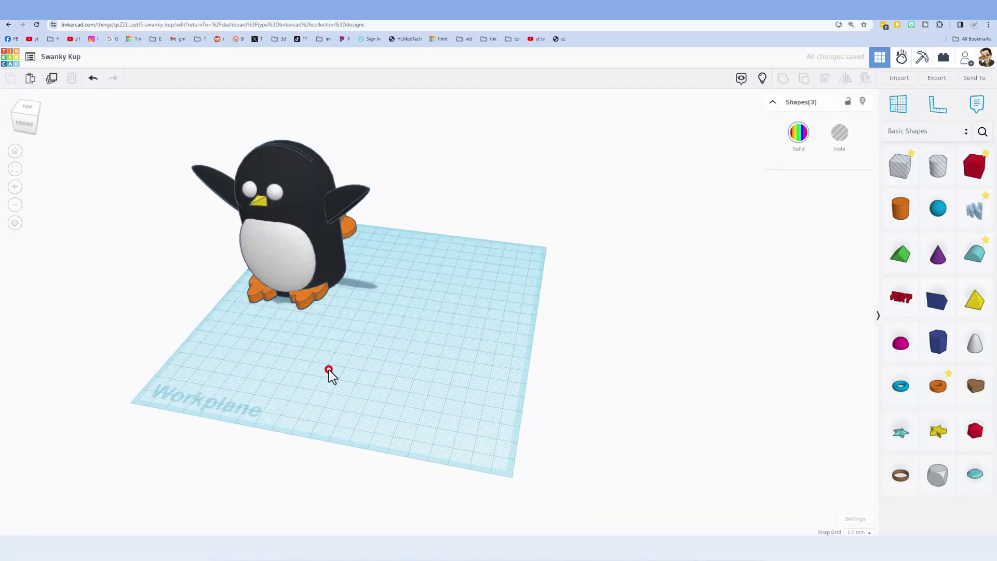
mouse_move(329, 369)
right_down()
mouse_move(418, 318)
mouse_move(291, 340)
mouse_move(298, 371)
mouse_move(322, 366)
right_up()
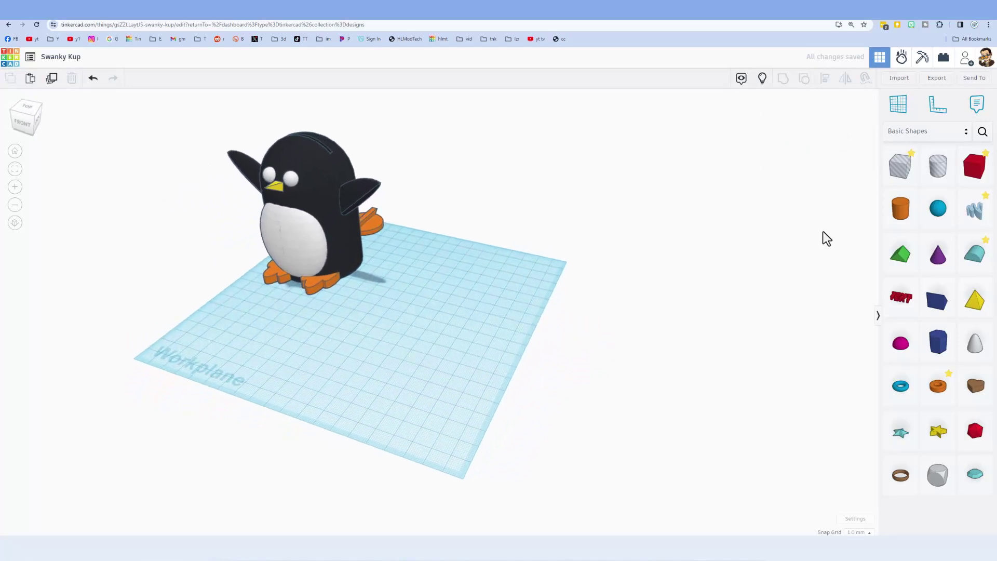
- Add the penguin from the Animals group of Creatures & Characters to the workplane, in front of the existing penguin
click(925, 132)
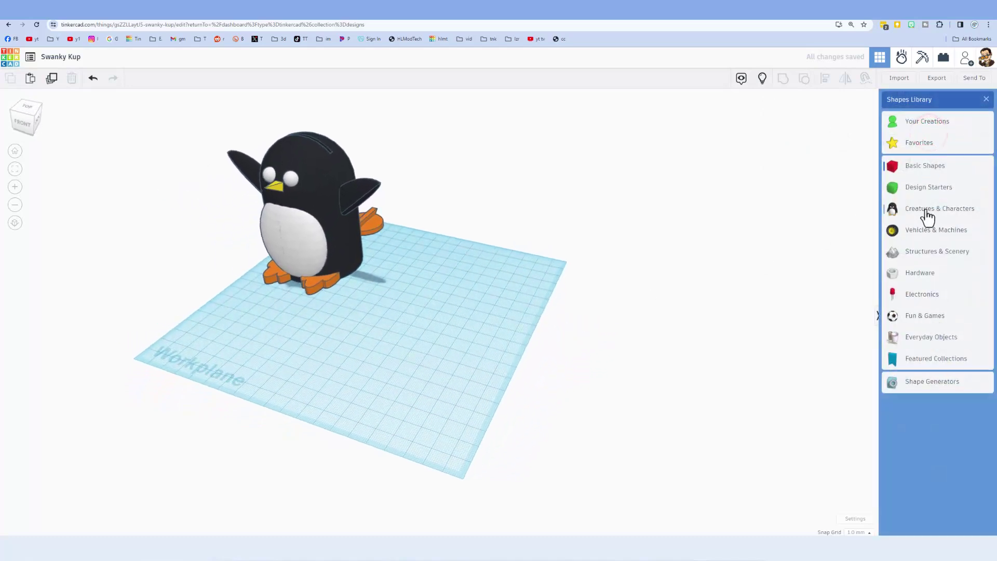
click(927, 208)
click(989, 158)
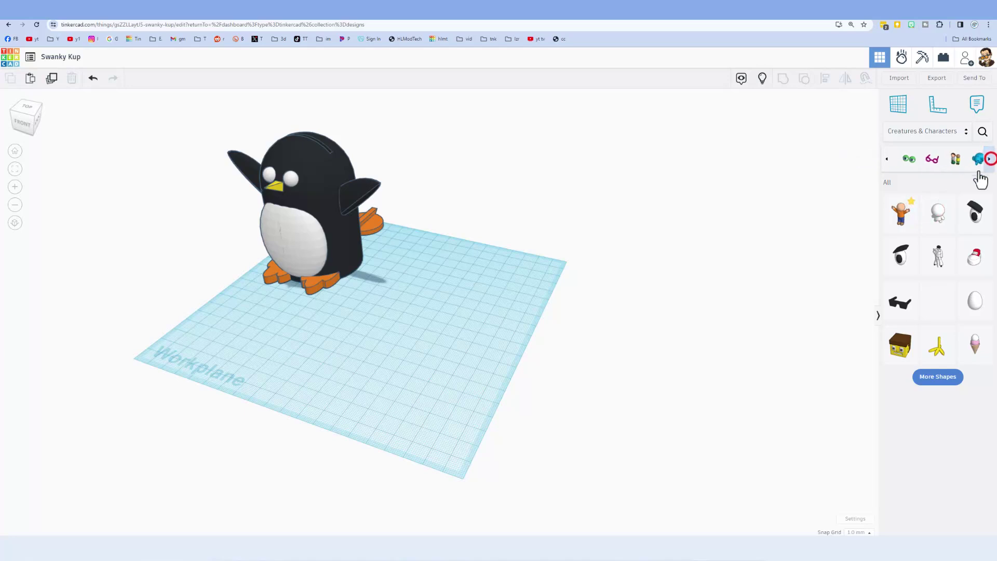
click(970, 159)
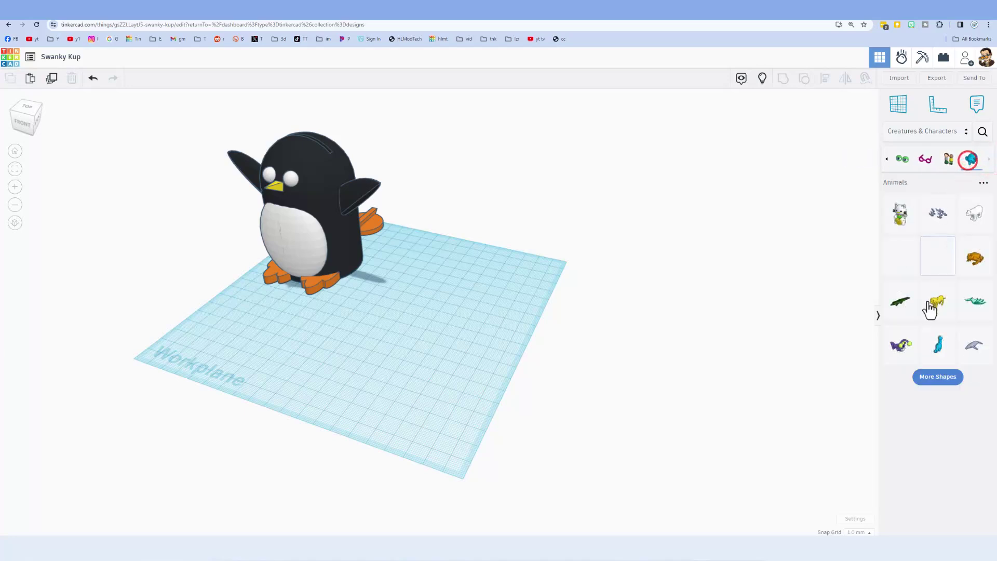
click(928, 378)
scroll(929, 394, down, 3)
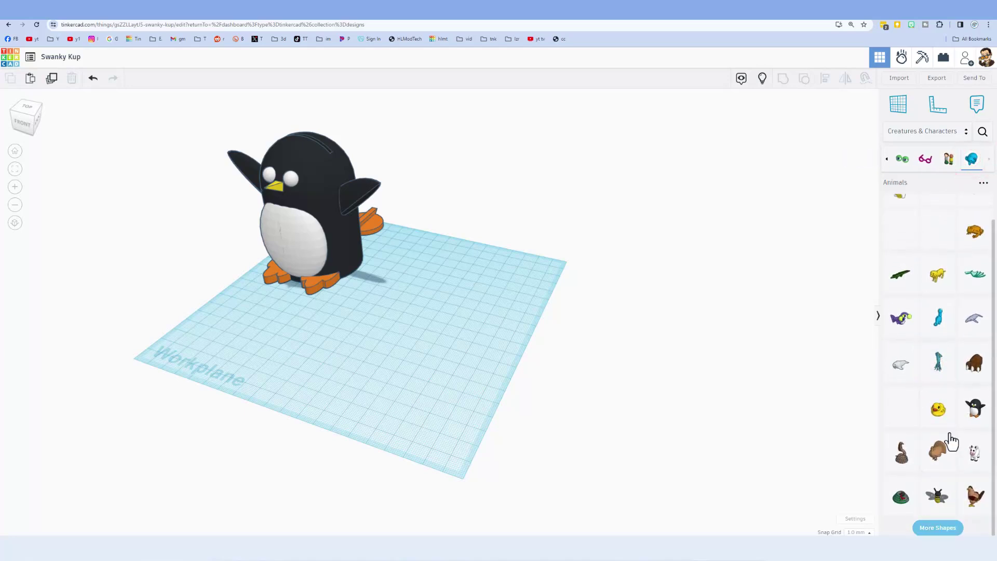
drag(976, 373, 407, 357)
mouse_move(452, 349)
right_down()
mouse_move(464, 328)
mouse_move(448, 335)
right_up()
click(499, 315)
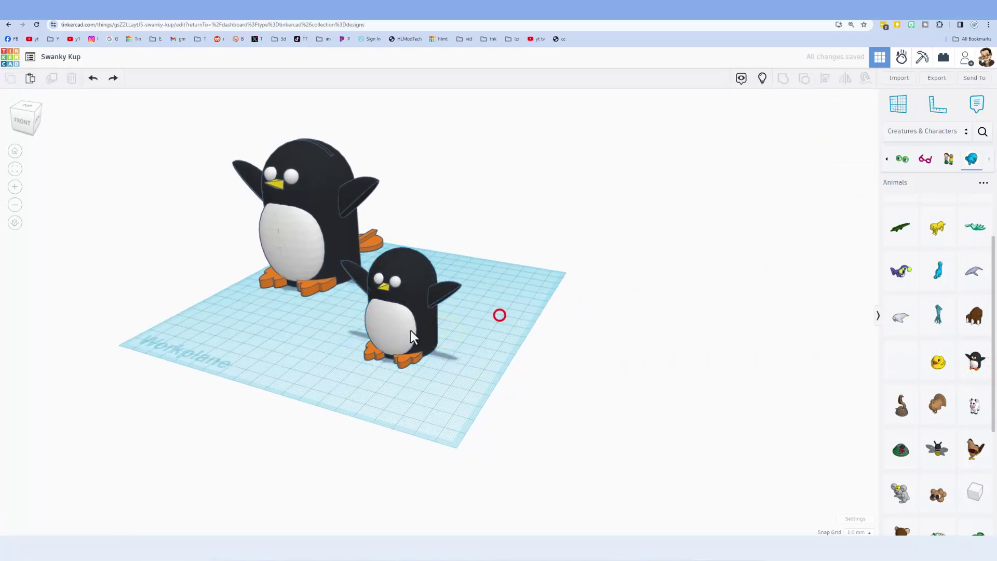
- Scale the new penguin proportionally to a height of 90 mm
click(409, 329)
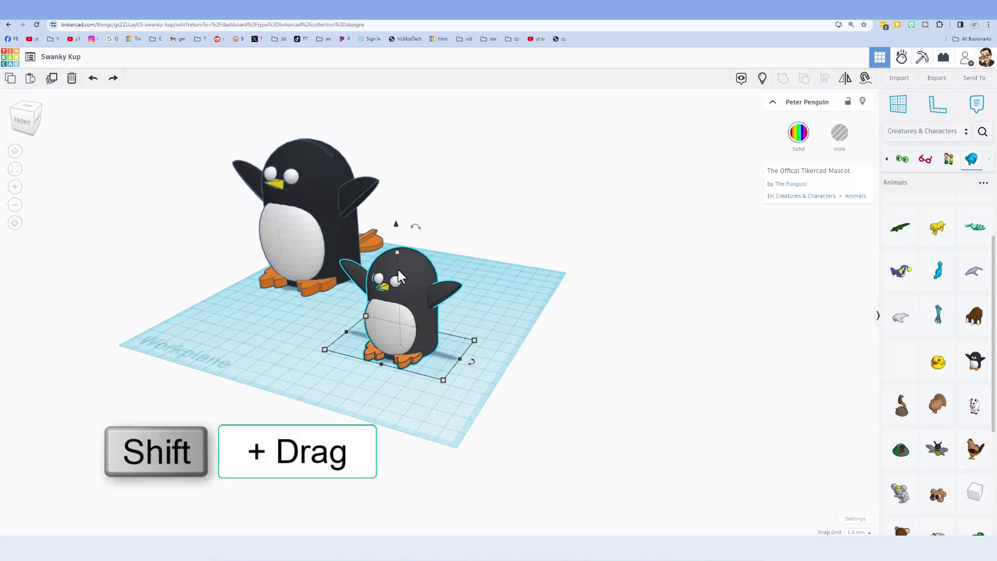
shift+drag(397, 256, 399, 195)
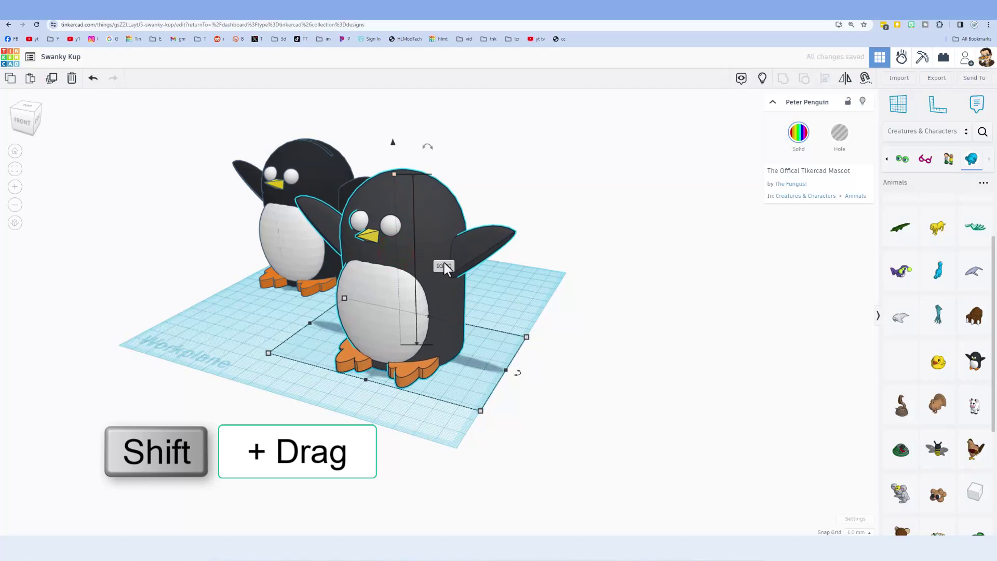
text(90)
key(Return)
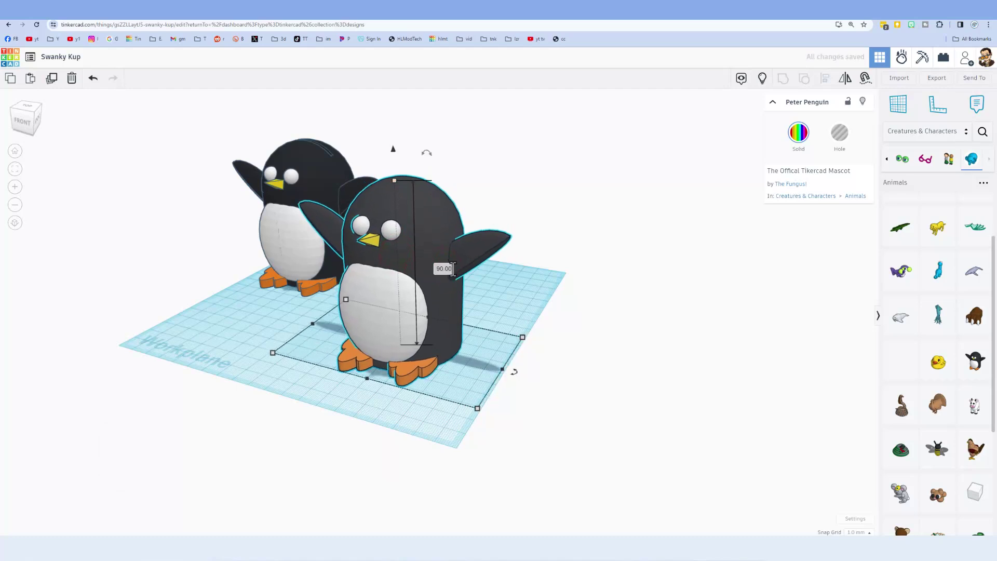
click(574, 269)
- Place a Tube from Basic Shapes on the workplane next to the back of the new penguin
right_drag(574, 269, 378, 252)
right_drag(447, 329, 554, 233)
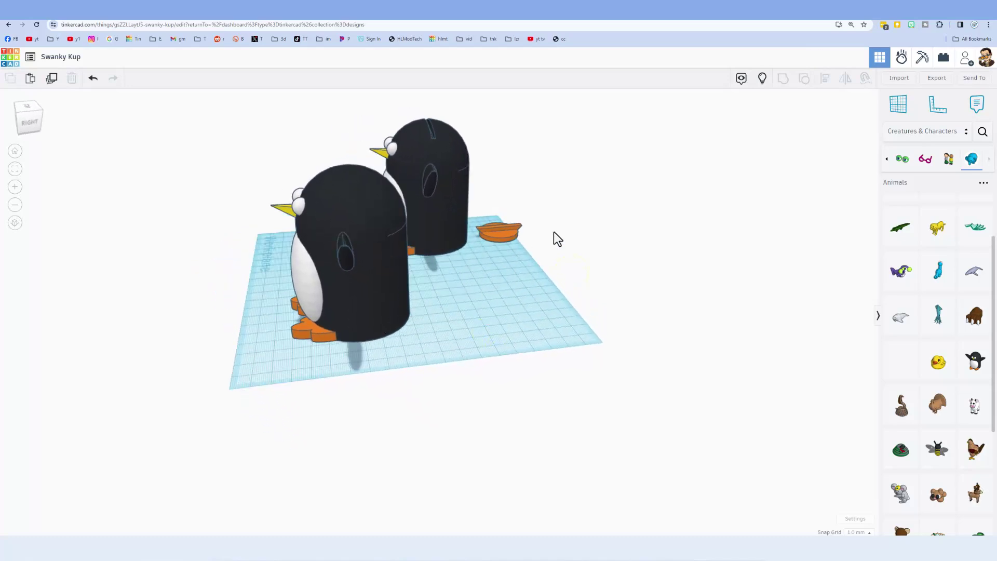
click(898, 136)
click(910, 166)
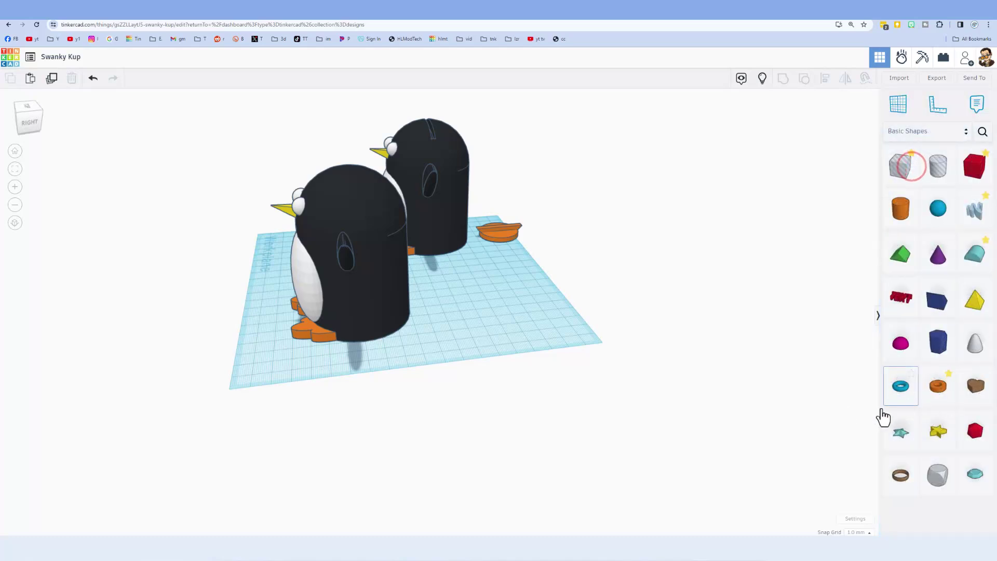
click(932, 393)
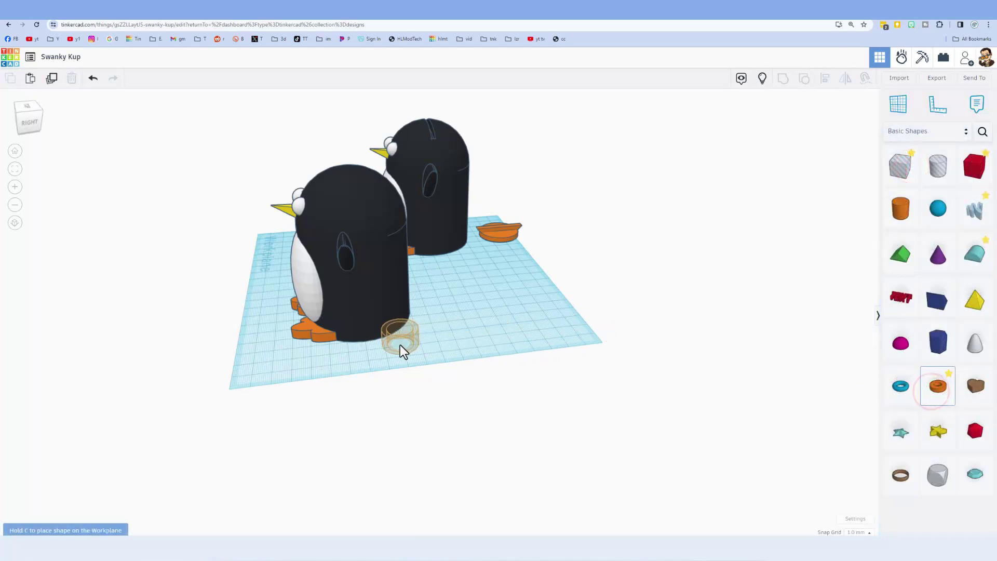
click(399, 345)
scroll(358, 323, up, 1)
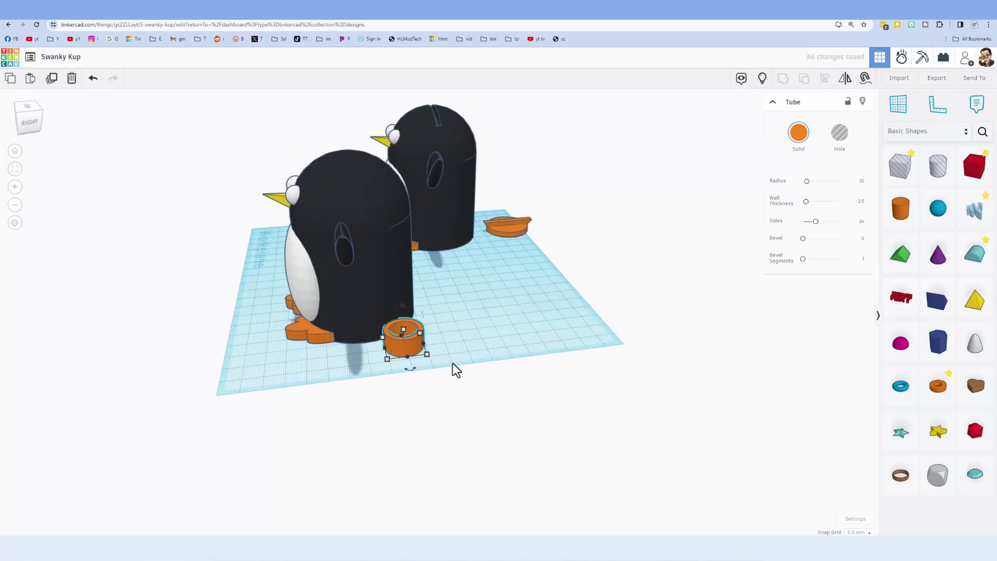
- Check the overall width and depth of the new penguin
click(335, 323)
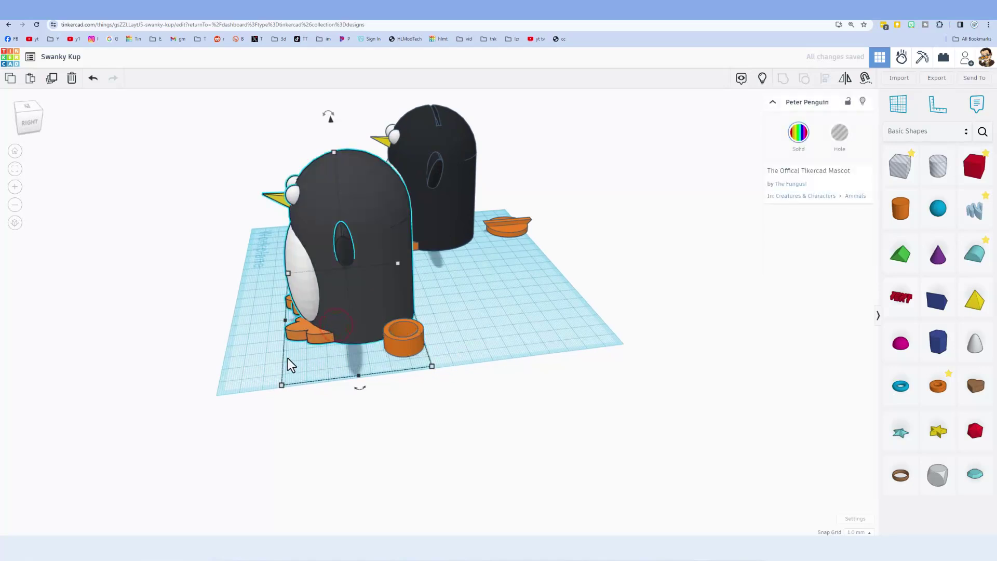
click(281, 385)
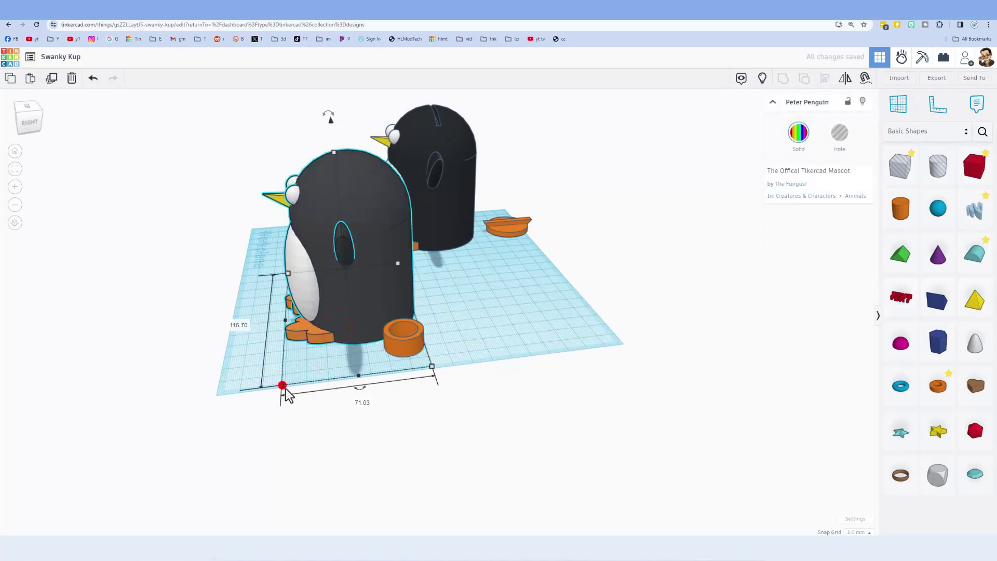
click(508, 312)
- Set the tube's radius to 30
click(421, 349)
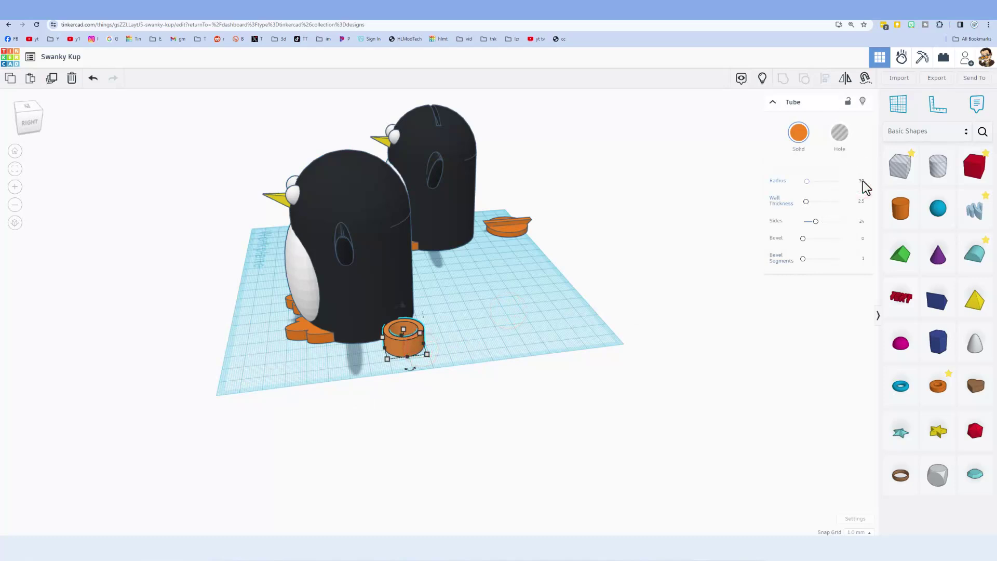
key(Return)
drag(422, 369, 372, 332)
right_drag(373, 333, 289, 278)
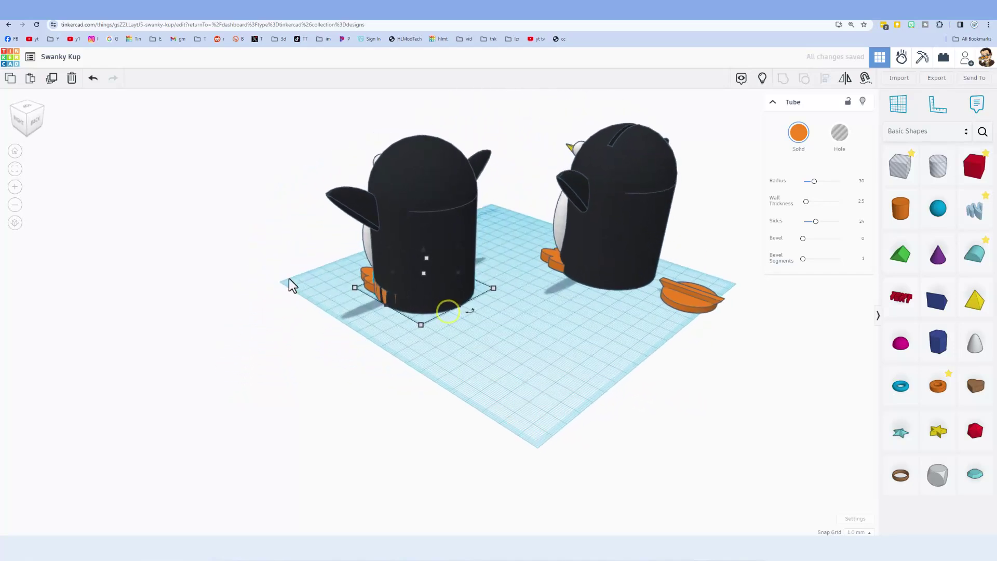
- Align the tube with the new penguin, centred across its width and flush with its back
right_drag(483, 351, 410, 339)
click(421, 338)
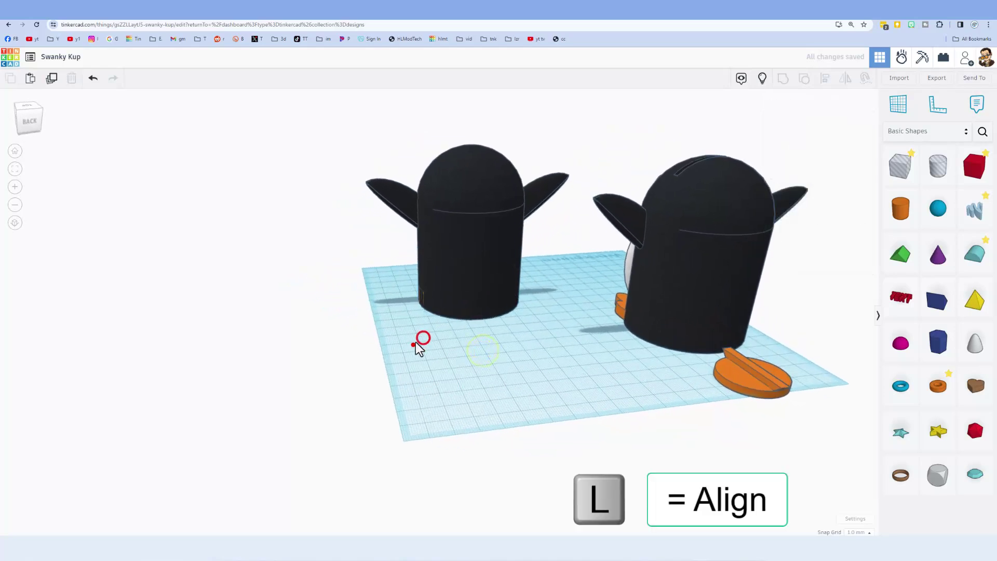
drag(413, 344, 477, 290)
key(l)
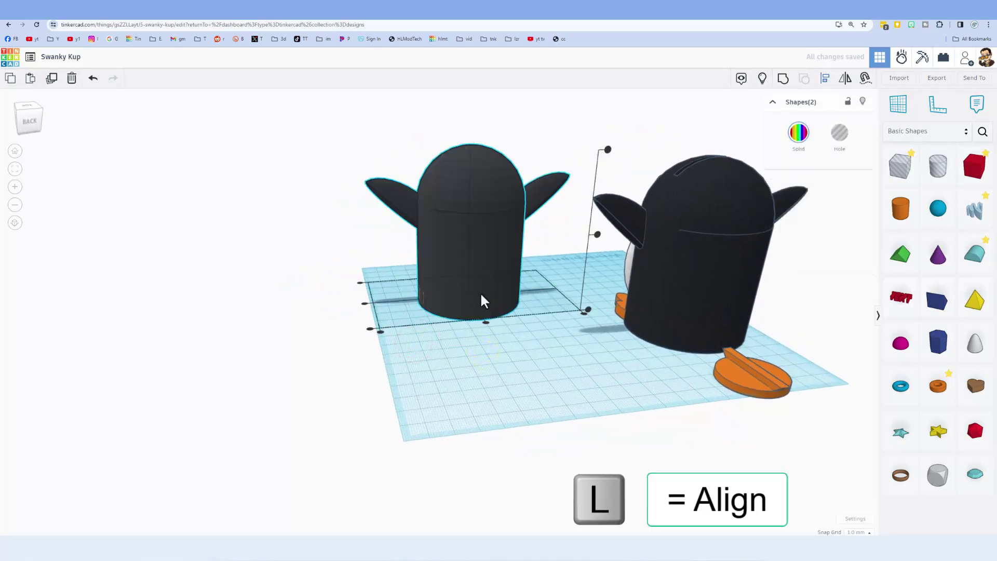
click(485, 324)
click(370, 327)
click(438, 333)
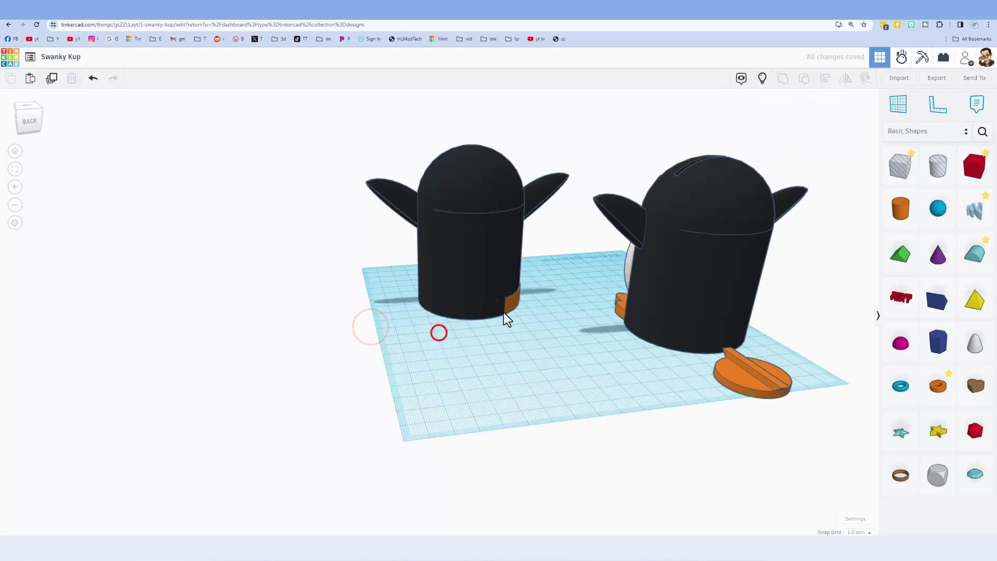
- Set the snap grid to 0.1 mm and nudge the tube sideways to centre it on the penguin's body
click(510, 306)
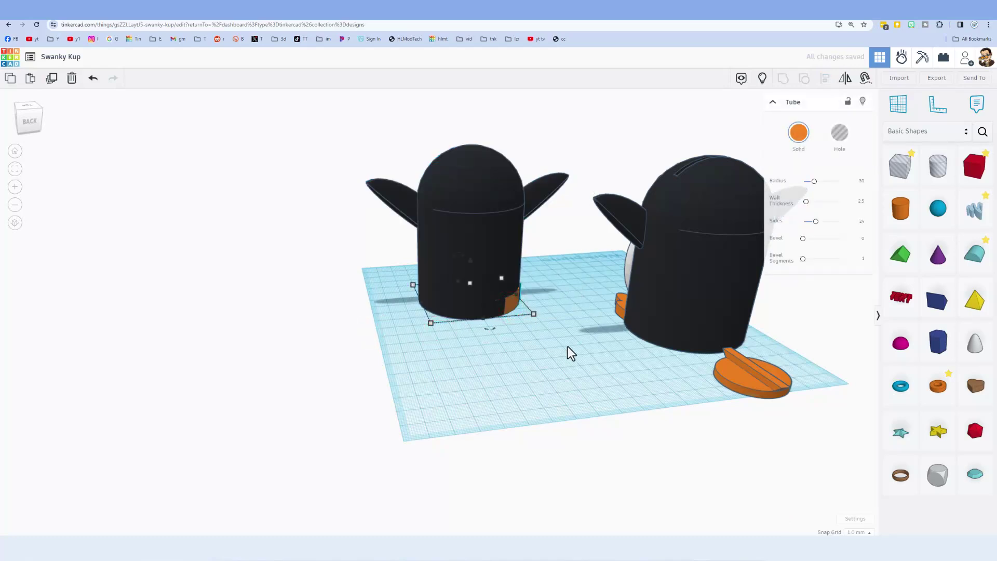
click(847, 533)
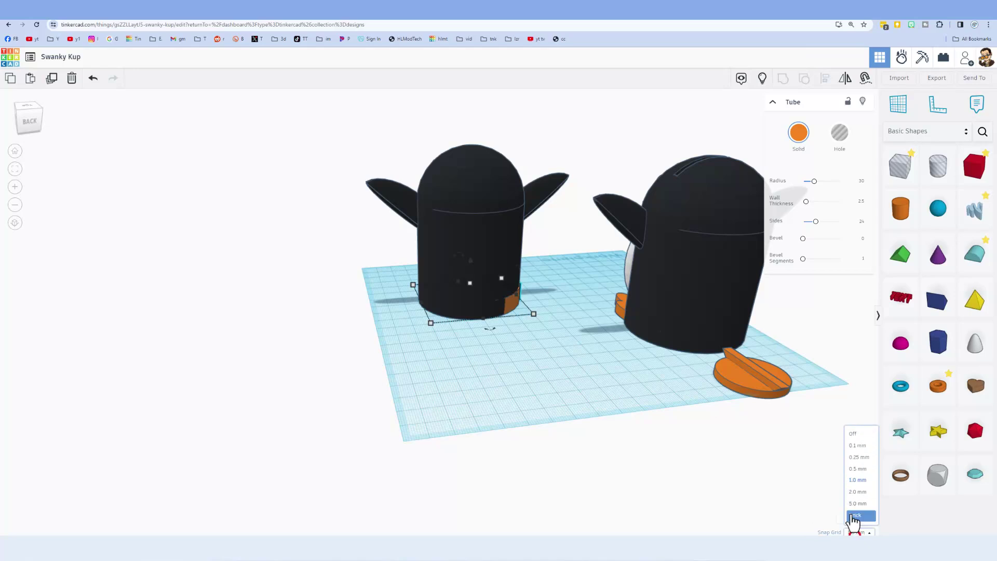
click(858, 449)
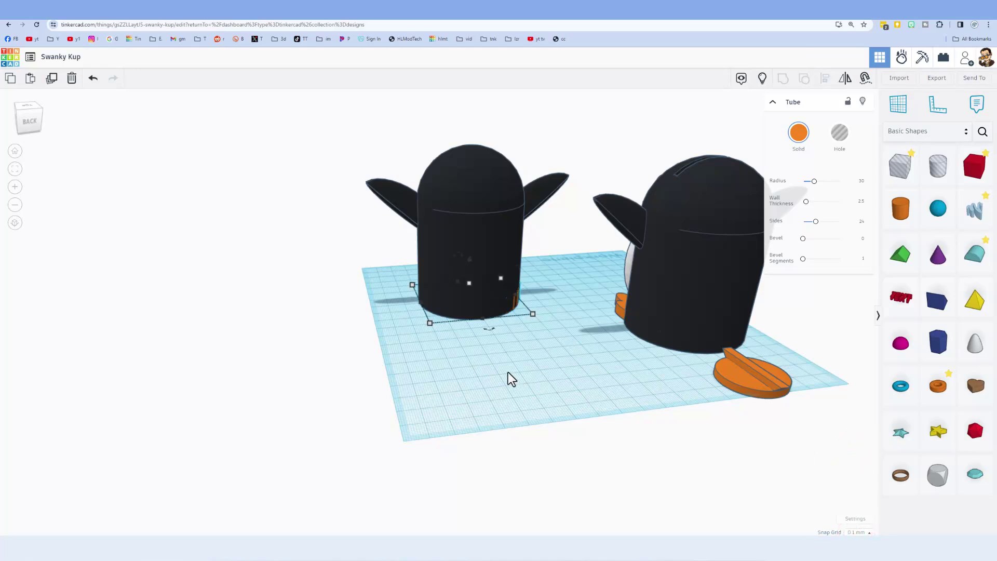
key(Left)
- Set the tube's radius to 31 and check its fit around the penguin's base
key(Return)
scroll(511, 306, up, 5)
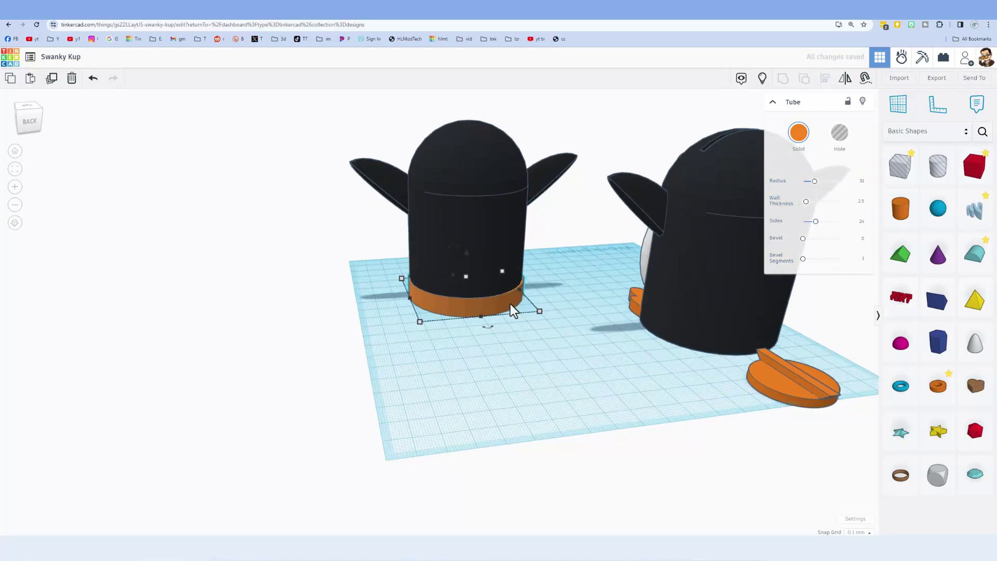
click(464, 311)
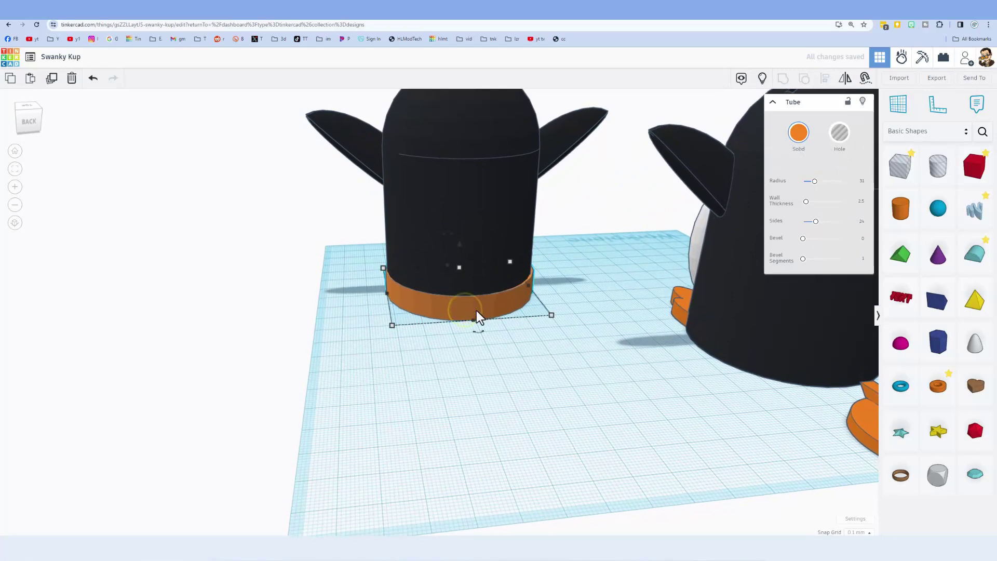
scroll(450, 305, up, 4)
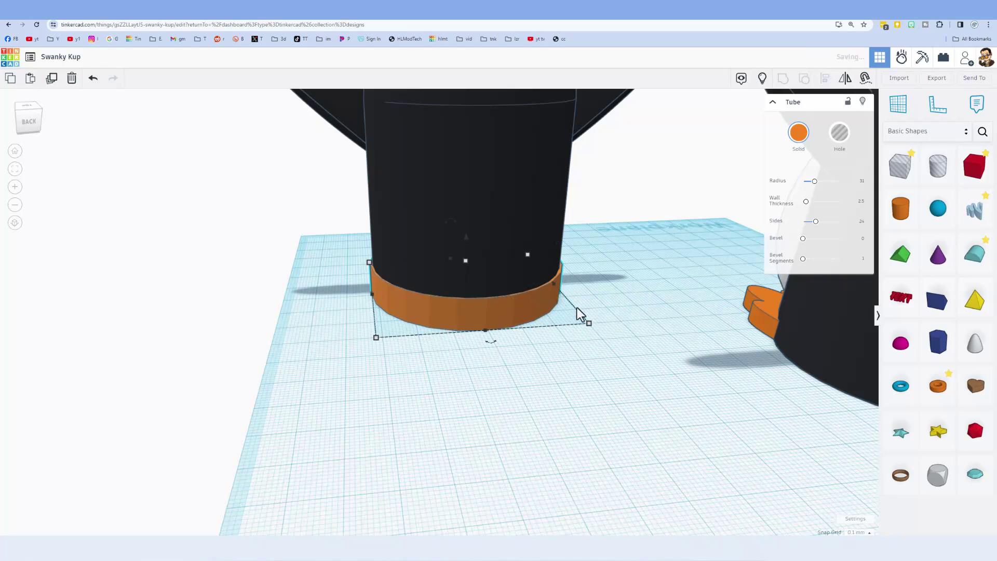
- Set the tube's radius to 30.5 so that it matches the penguin's body
click(569, 335)
click(498, 316)
click(860, 182)
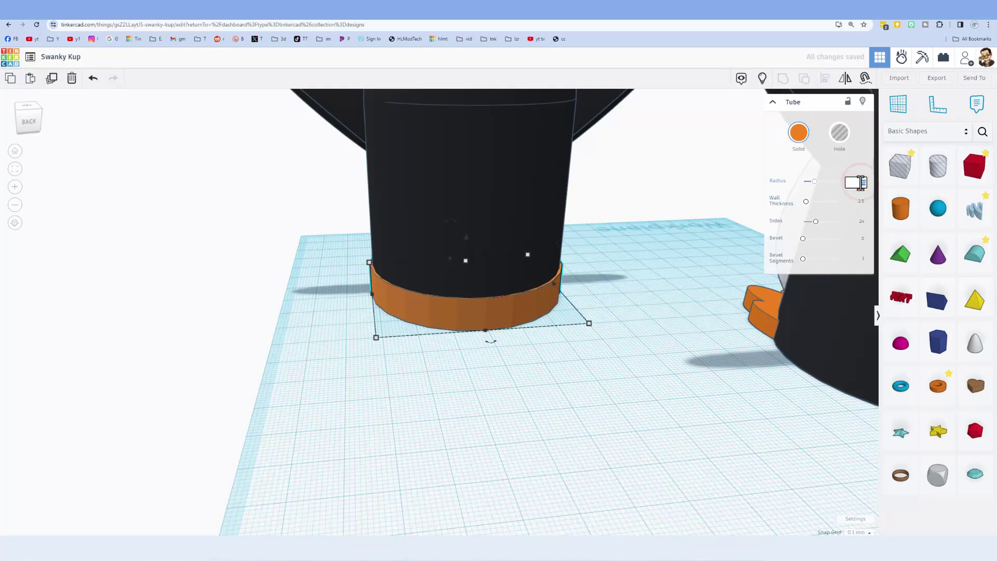
text(30.5)
key(Return)
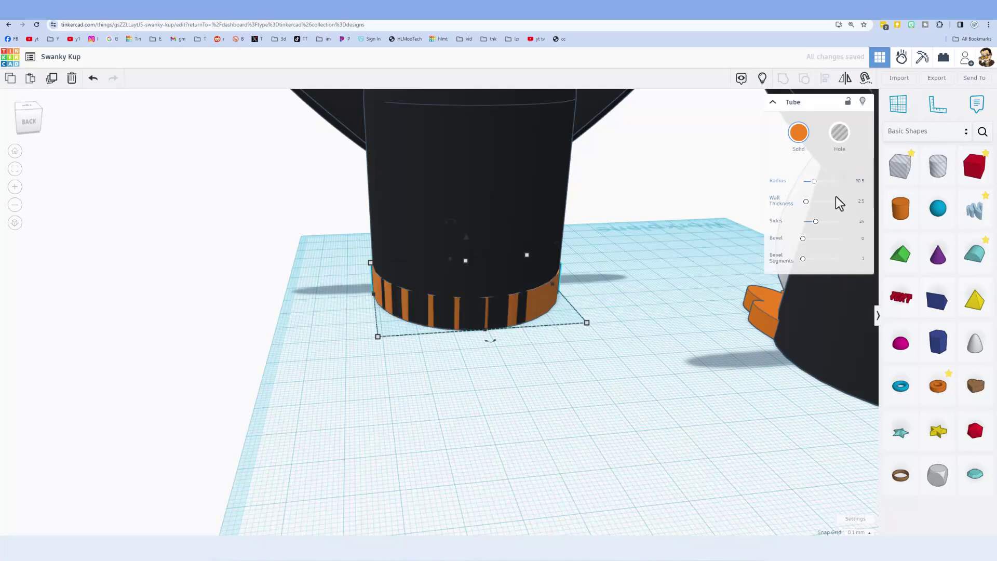
mouse_move(615, 285)
right_down()
mouse_move(467, 294)
mouse_move(632, 300)
mouse_move(606, 294)
right_up()
right_drag(580, 337, 380, 322)
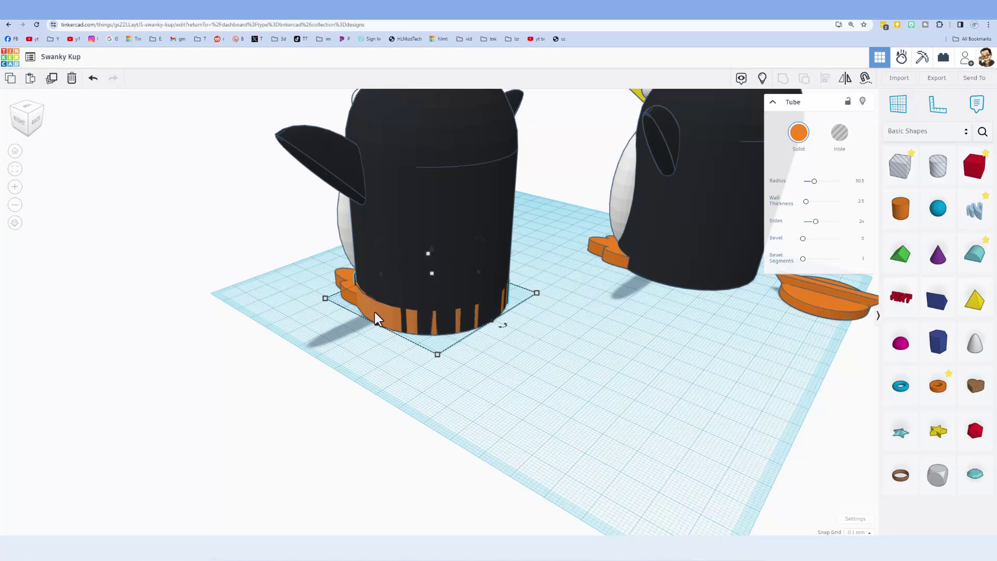
- Place a cylinder hole beside the new penguin, scaled proportionally to 58 mm wide and deep, and shift it farther back on the workplane
drag(937, 165, 551, 357)
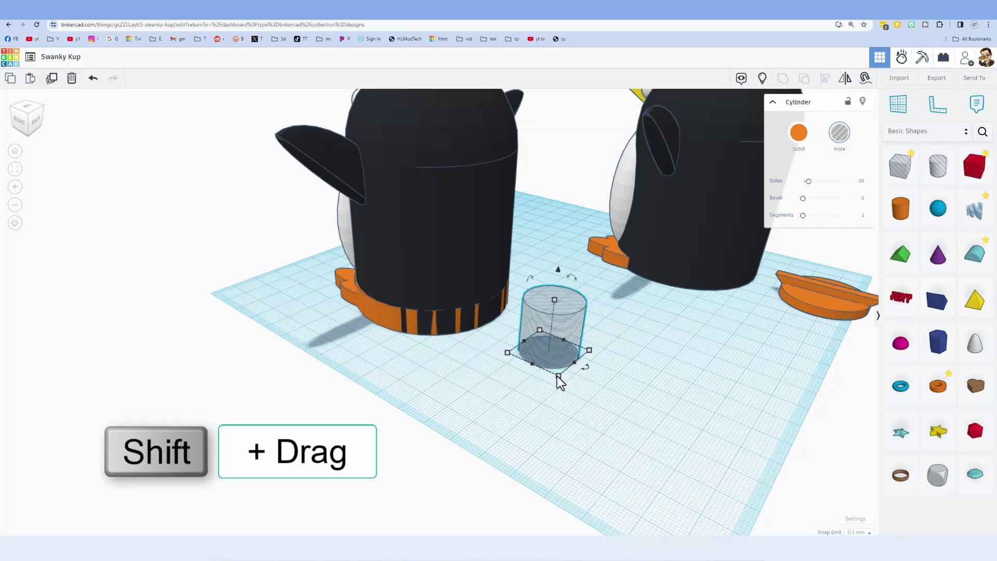
shift+drag(558, 375, 585, 485)
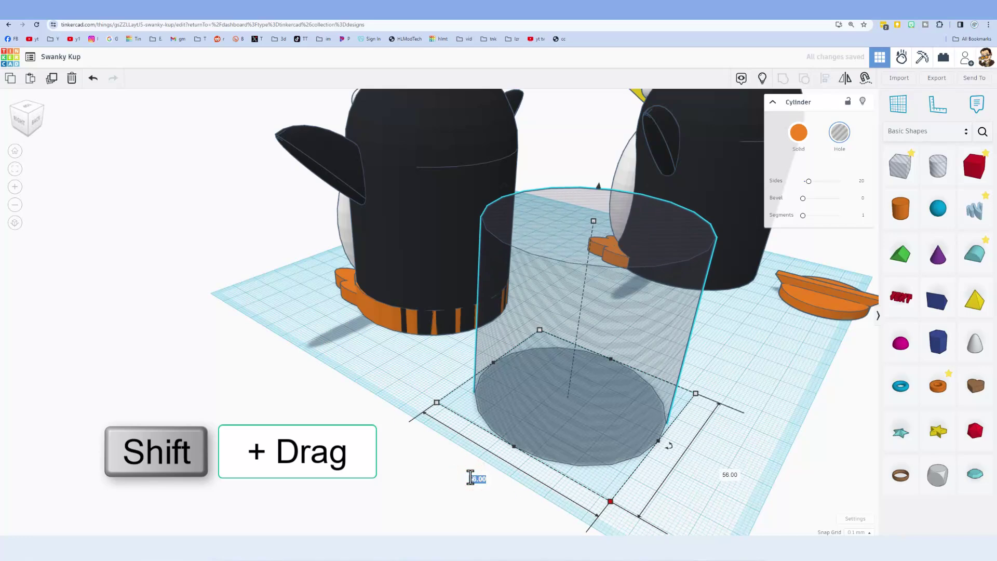
text(58)
key(Return)
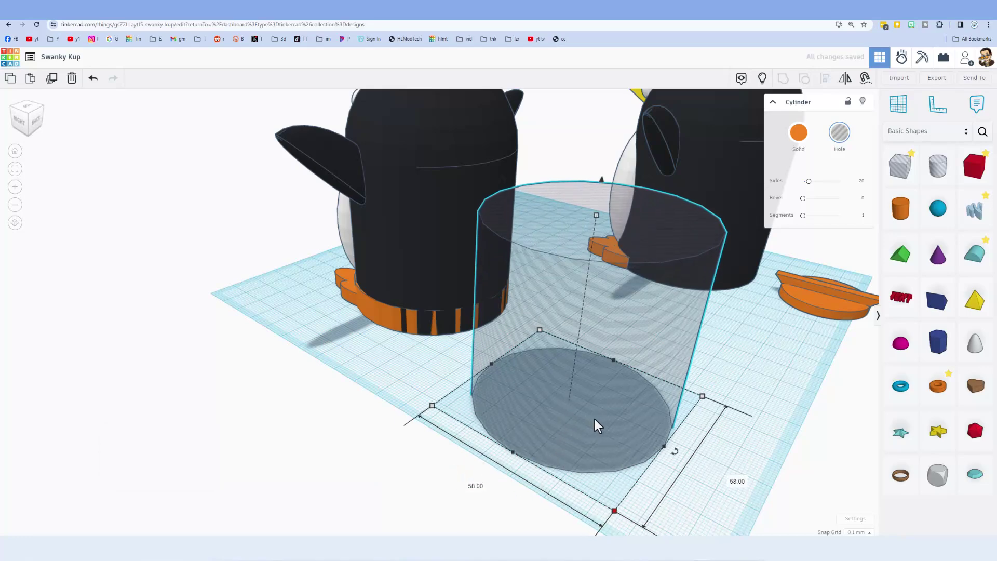
drag(593, 418, 615, 364)
- Recolour the tube at the penguin's base magenta and check how it fits around the black body
click(383, 317)
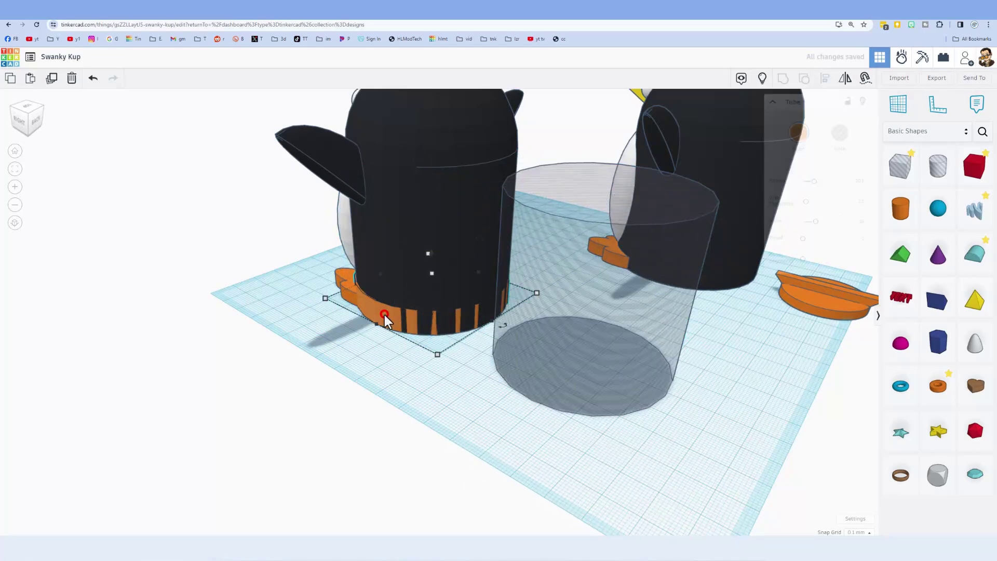
click(800, 133)
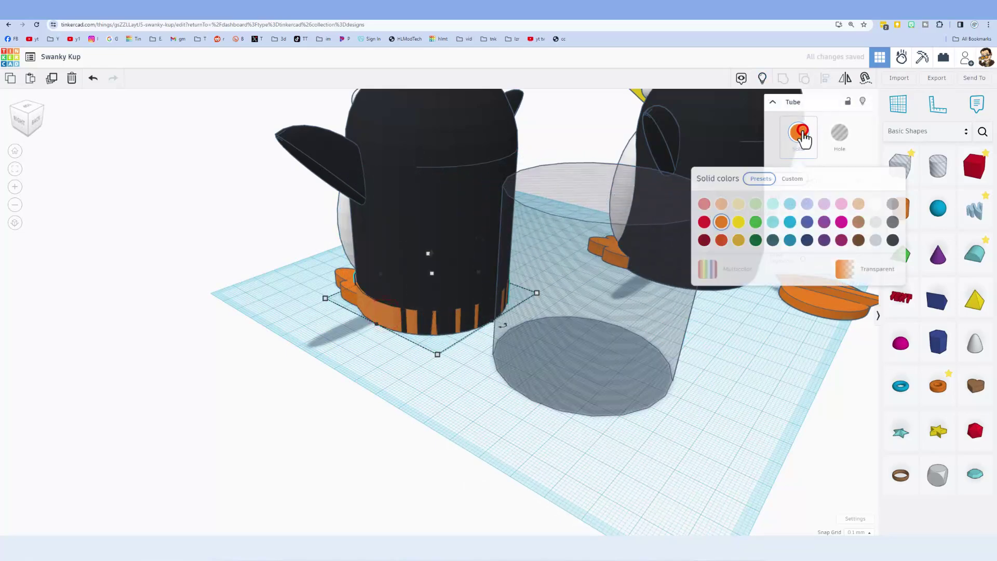
click(841, 222)
click(443, 379)
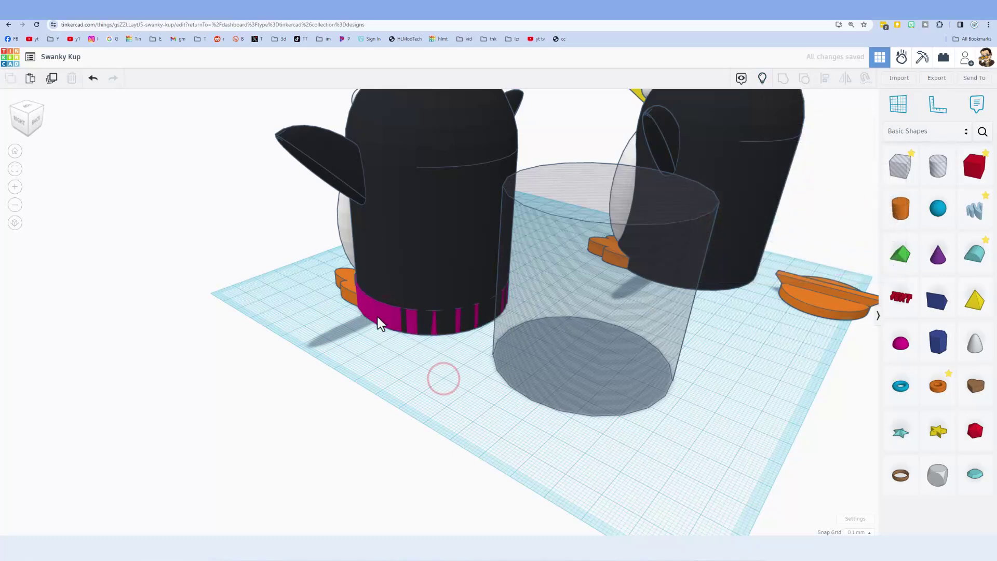
right_drag(425, 351, 422, 349)
right_drag(317, 259, 471, 251)
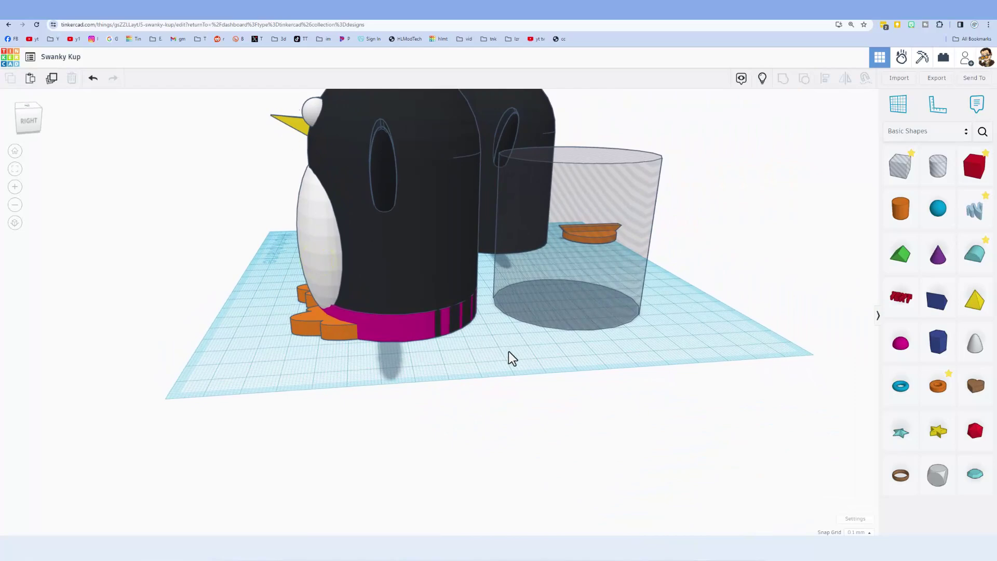
right_drag(511, 359, 444, 133)
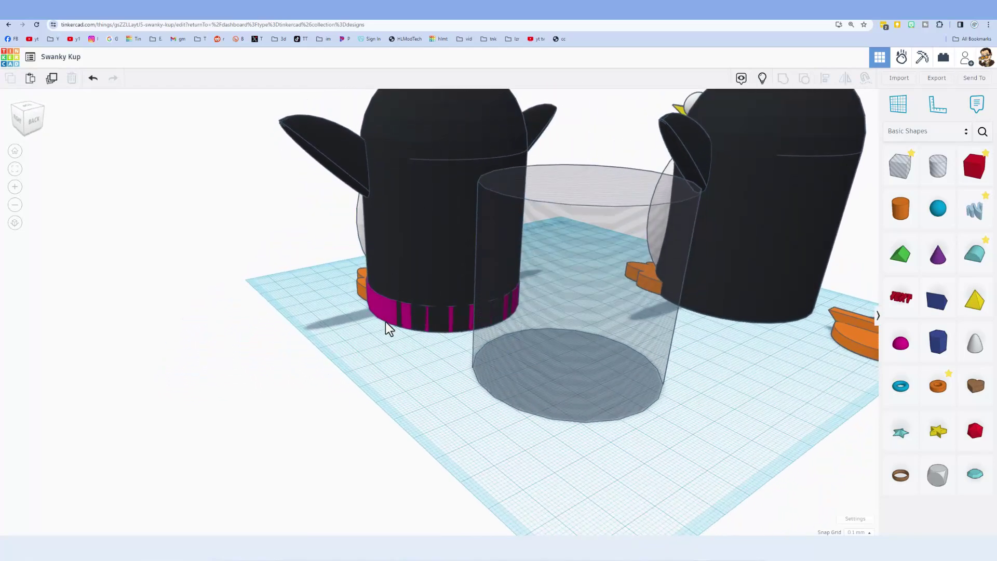
right_drag(398, 331, 433, 337)
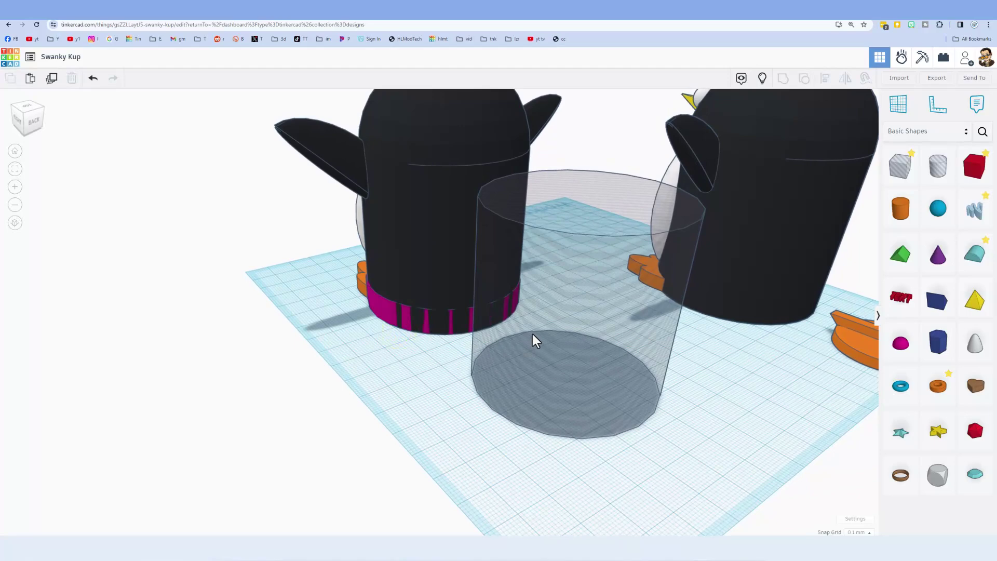
- Cruise a half sphere onto the top of the cylinder hole and scale it proportionally to 58 mm
right_drag(533, 337, 563, 220)
click(561, 218)
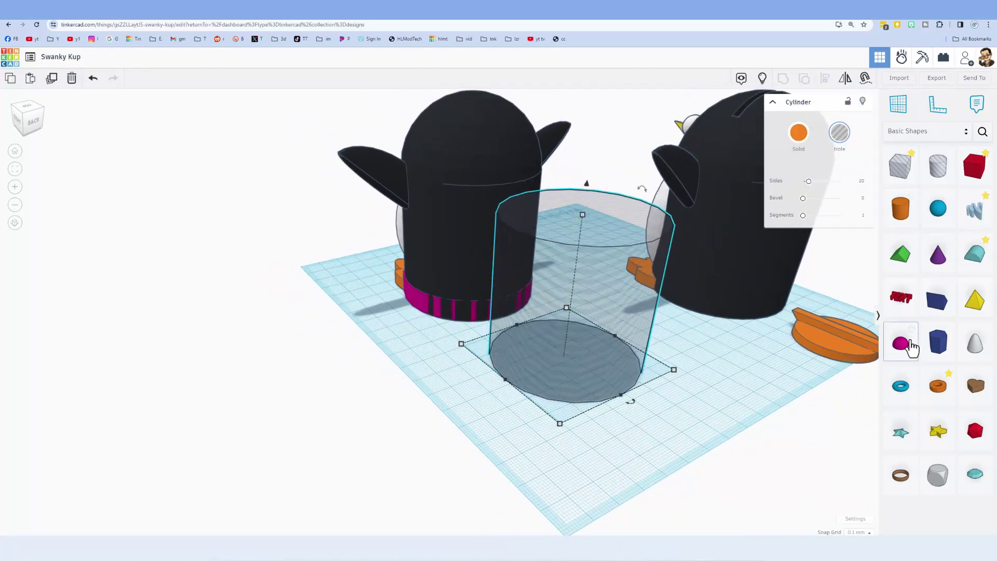
key(c)
drag(839, 295, 588, 219)
right_drag(606, 245, 596, 265)
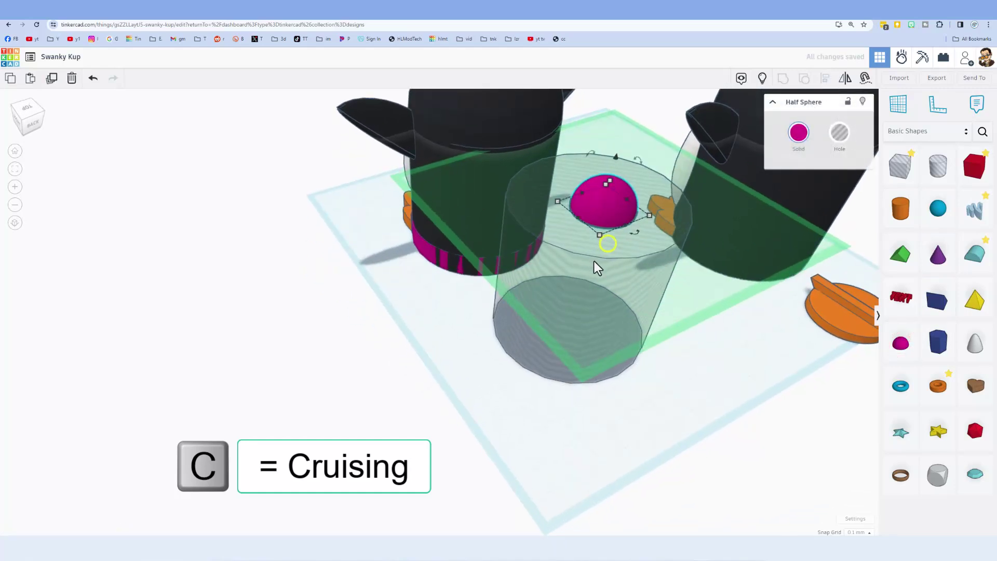
shift+drag(597, 235, 544, 257)
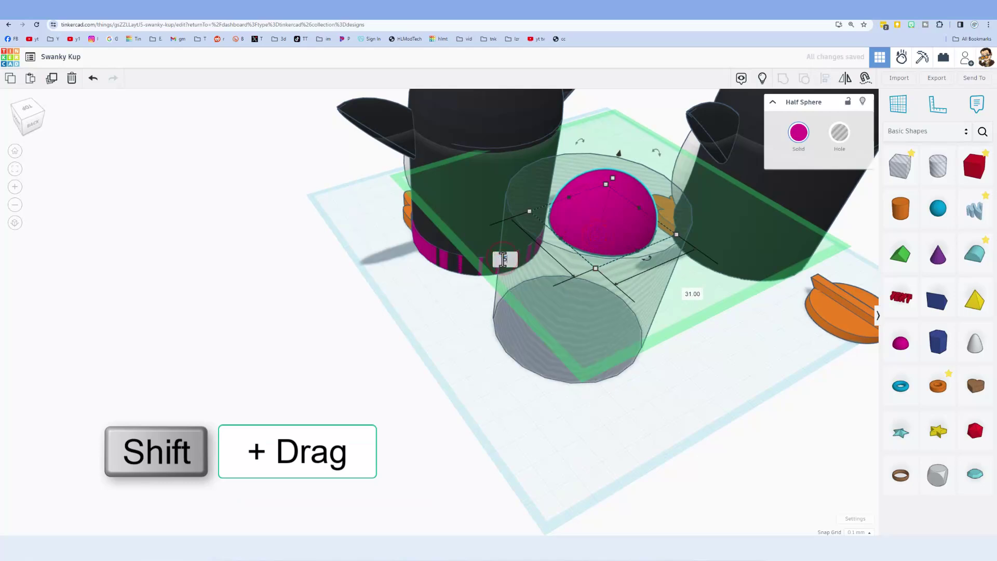
text(8)
key(Return)
click(510, 392)
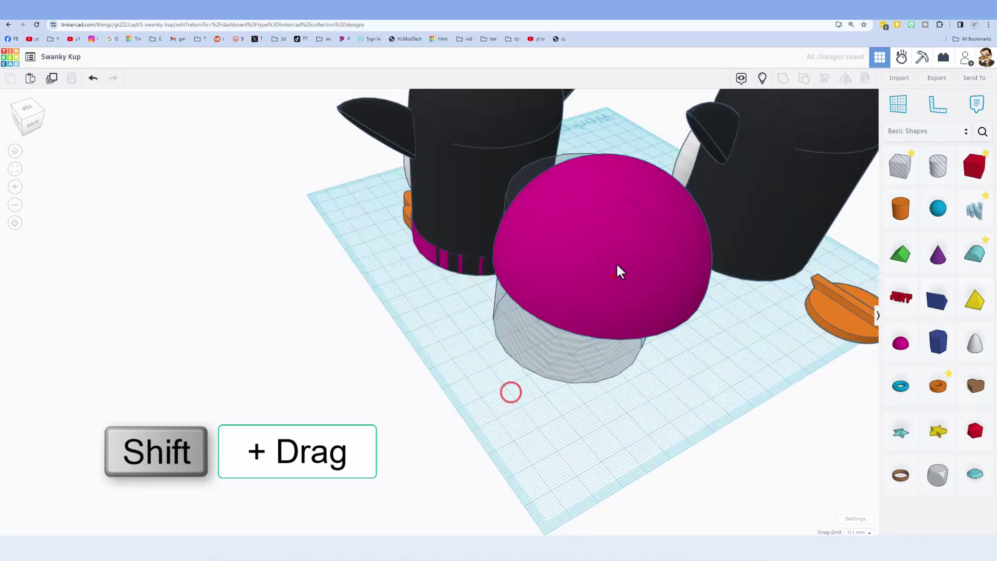
- Reposition the half sphere over the cylinder hole and align both shapes on their centres in both horizontal directions
drag(613, 276, 615, 233)
drag(620, 436, 626, 372)
shift+click(637, 254)
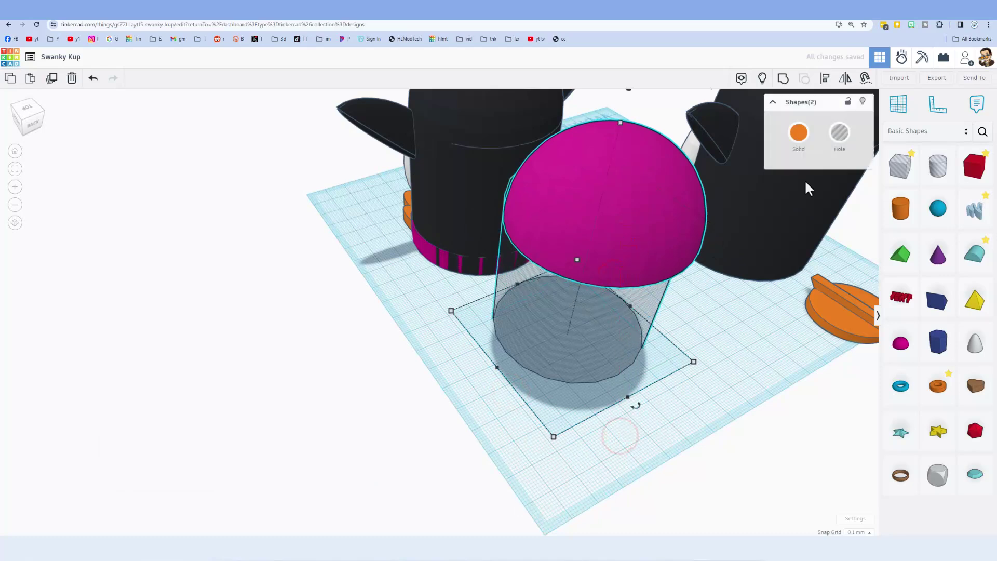
key(l)
click(823, 81)
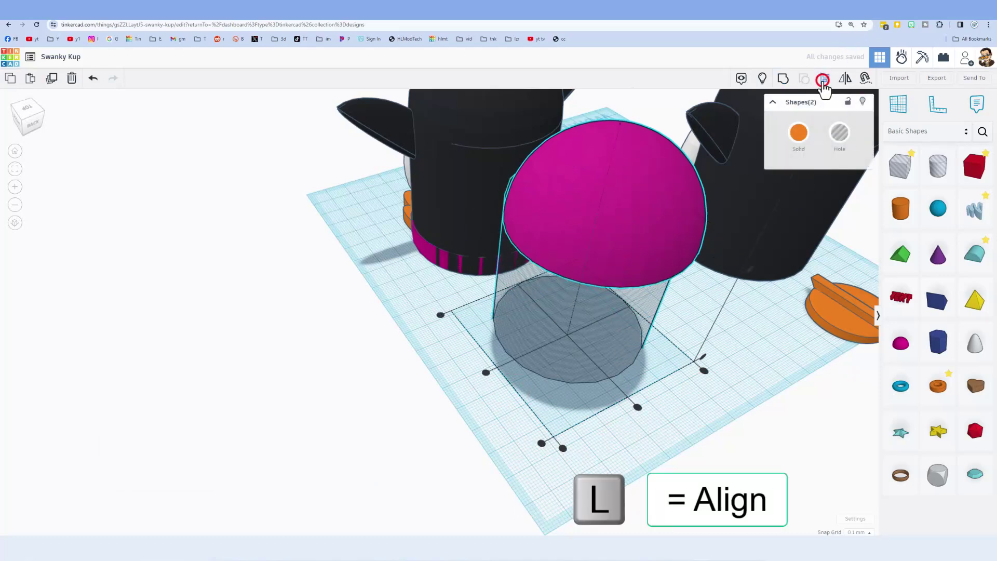
click(638, 404)
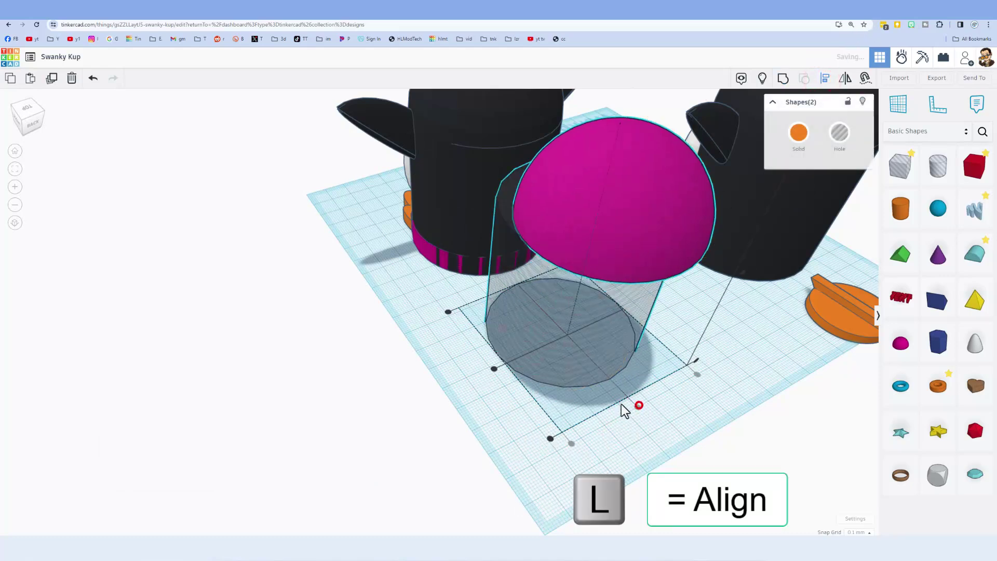
click(493, 370)
click(704, 368)
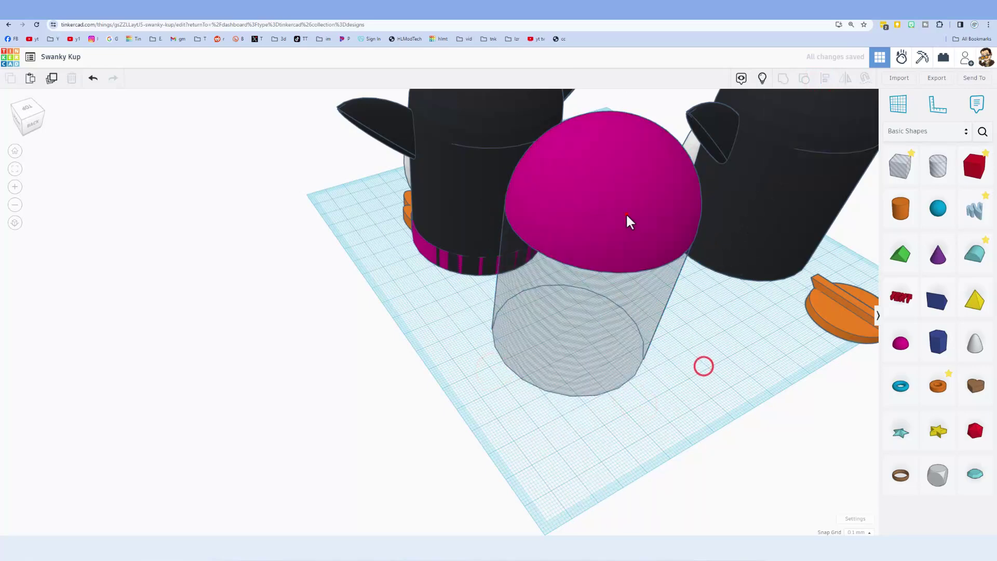
- Turn the half sphere into a hole and group it with the cylinder hole
click(628, 218)
click(839, 133)
click(697, 363)
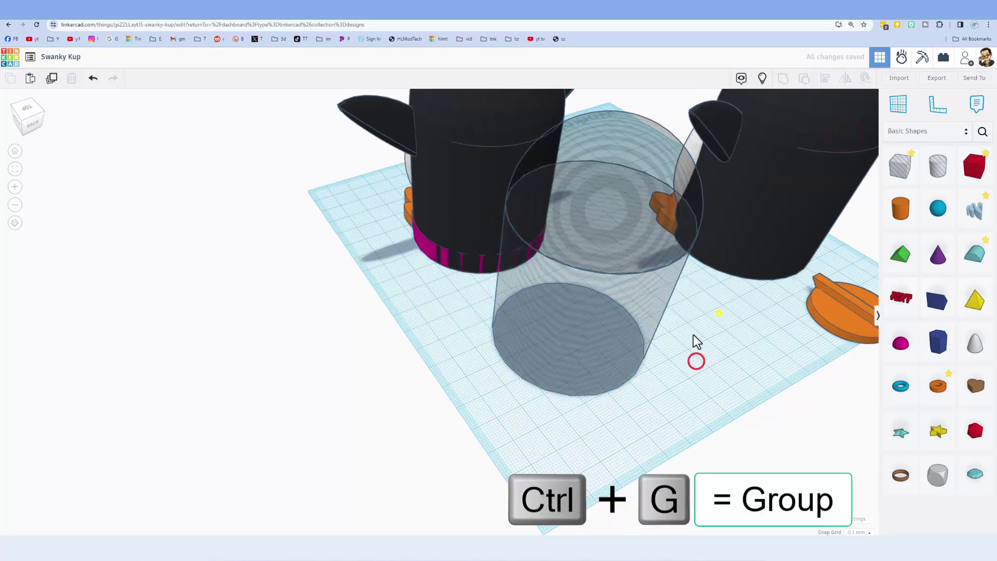
right_drag(718, 311, 519, 400)
drag(465, 374, 600, 310)
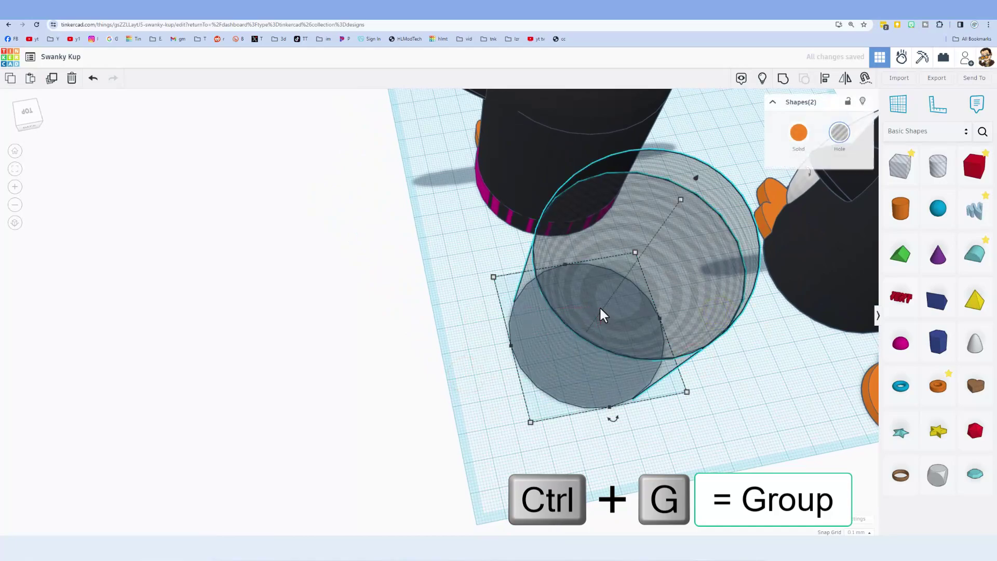
key(ctrl+g)
right_drag(600, 306, 415, 432)
key(Escape)
- Align the grouped domed hole to the centre of the magenta tube in both horizontal directions, with the tube as the fixed reference
click(382, 462)
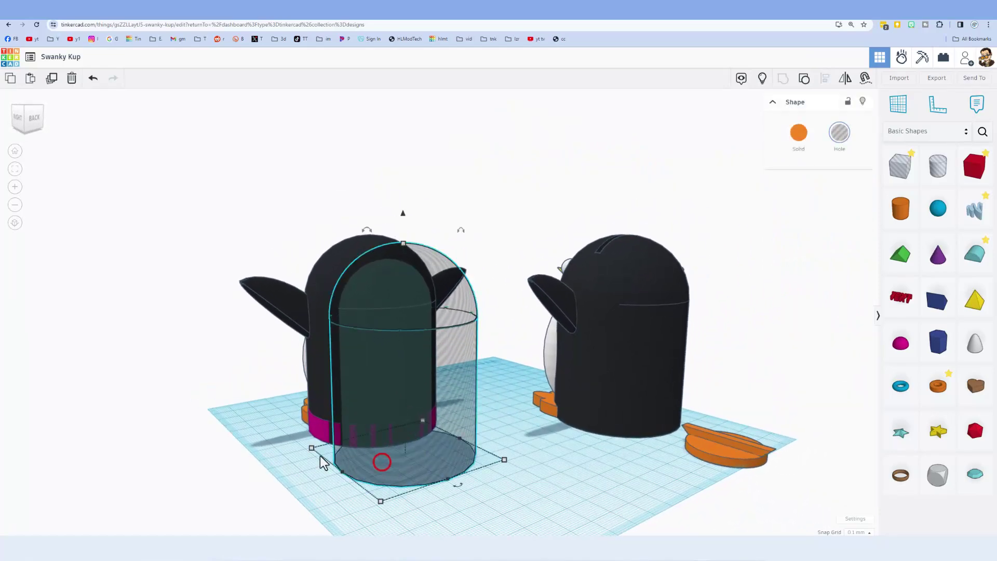
shift+click(316, 429)
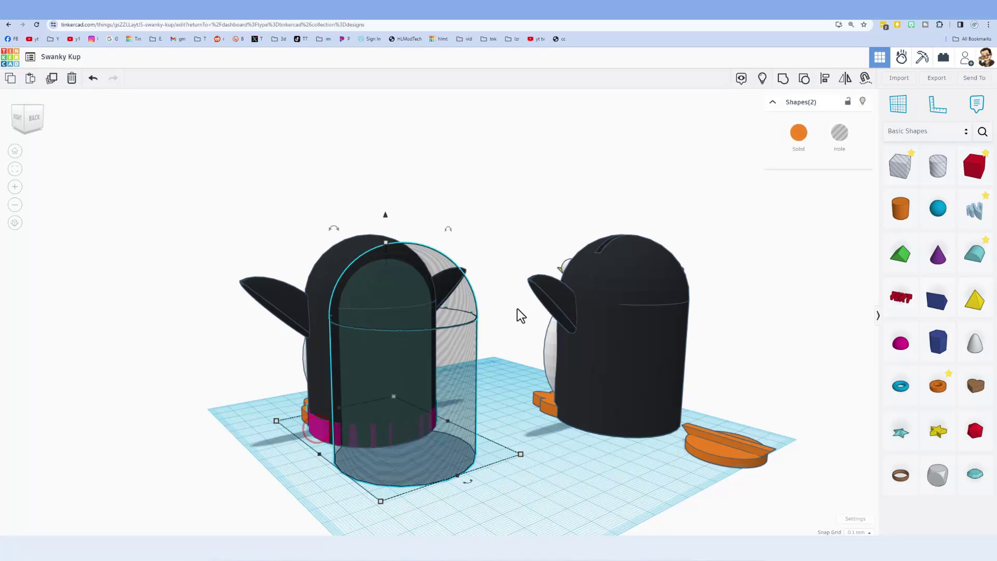
key(l)
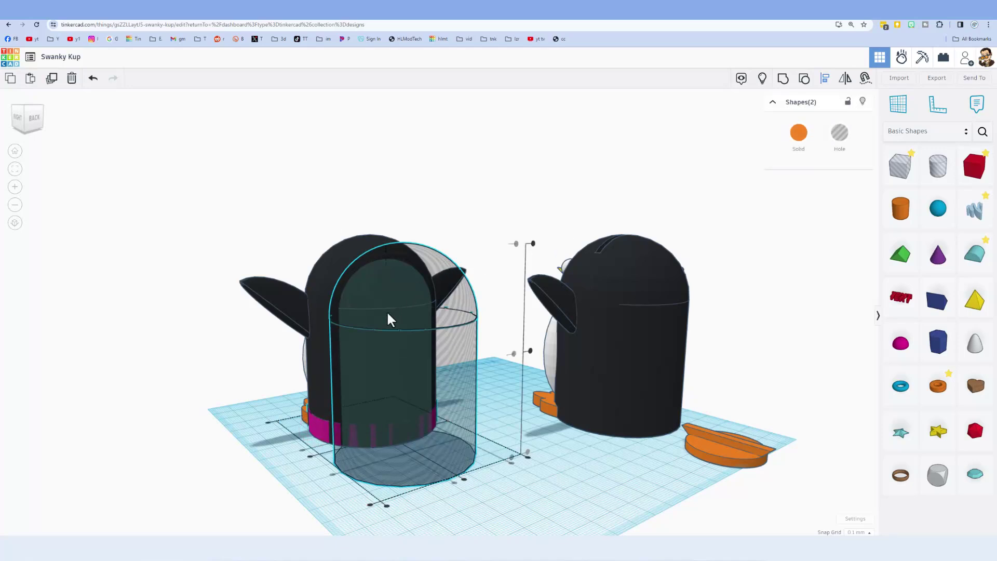
click(415, 444)
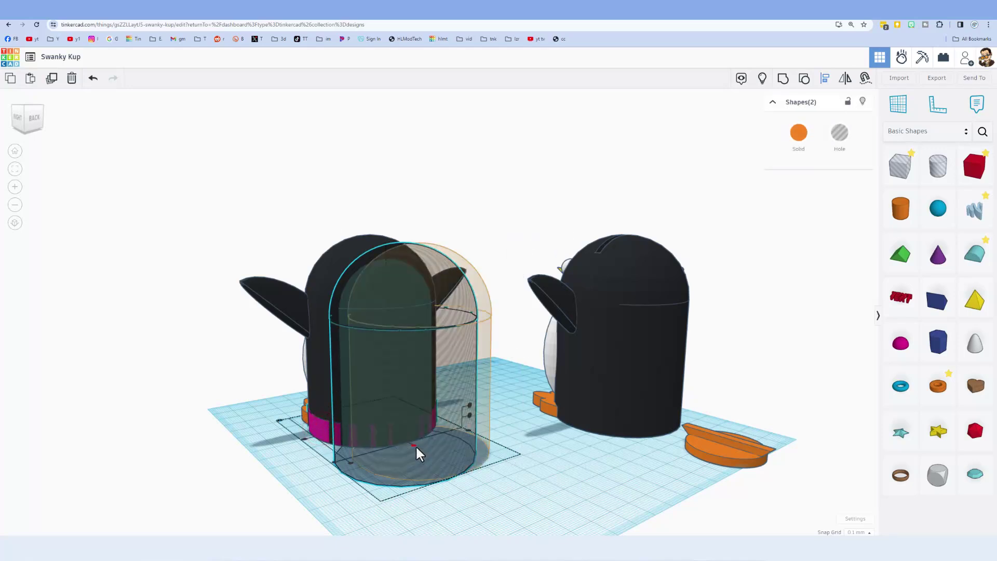
click(303, 438)
click(435, 499)
right_drag(487, 477, 459, 470)
- Make the penguin around the domed hole transparent to inspect the fit, and hide it
click(428, 309)
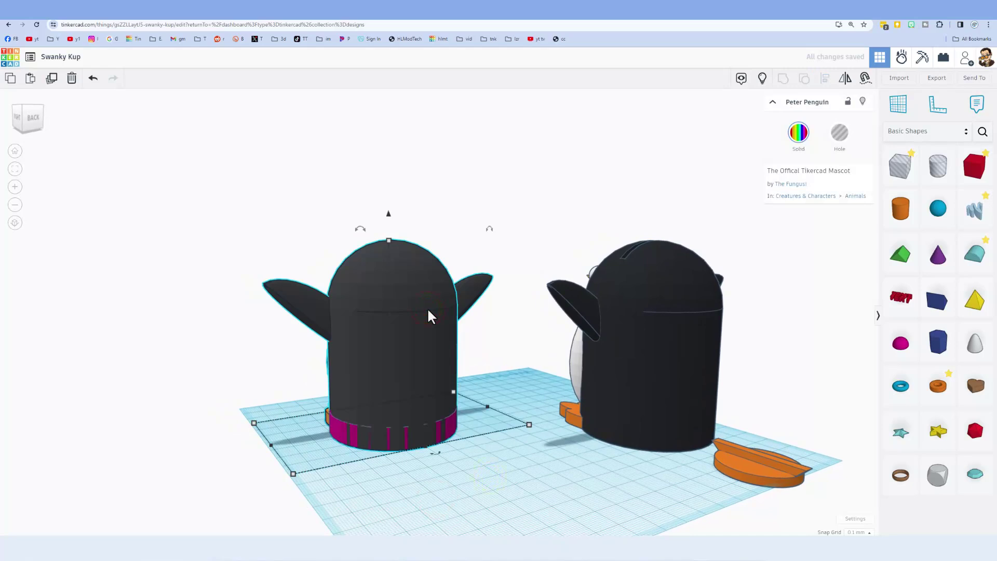
key(h)
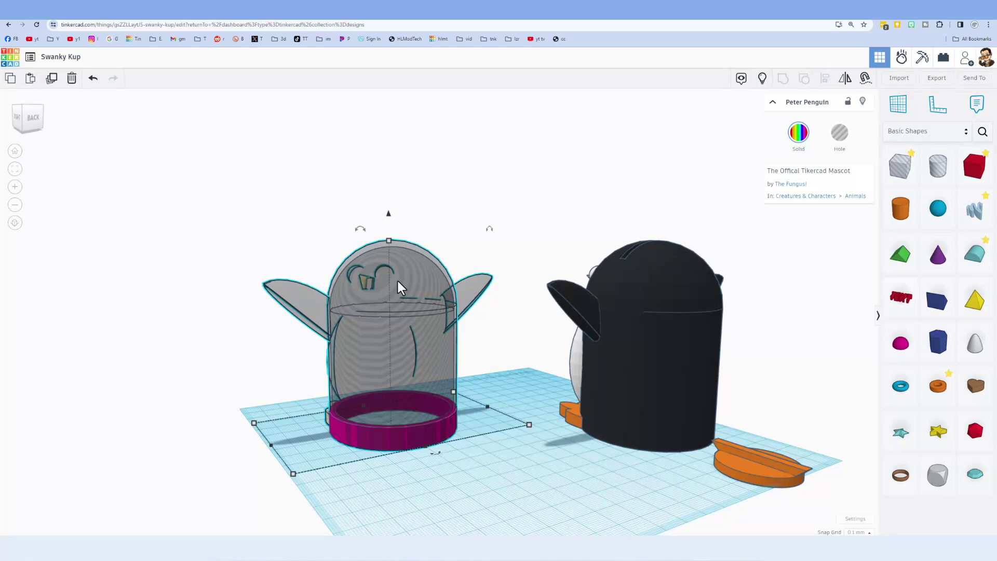
click(452, 238)
click(426, 253)
click(863, 102)
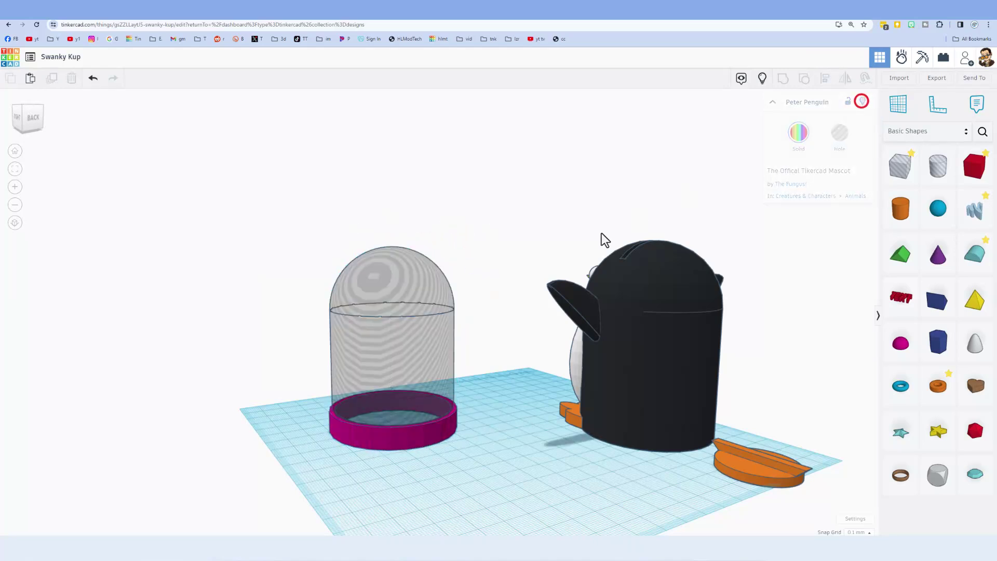
- Set the snap grid to 1.0 mm and raise the domed hole 2 mm above the workplane
click(428, 363)
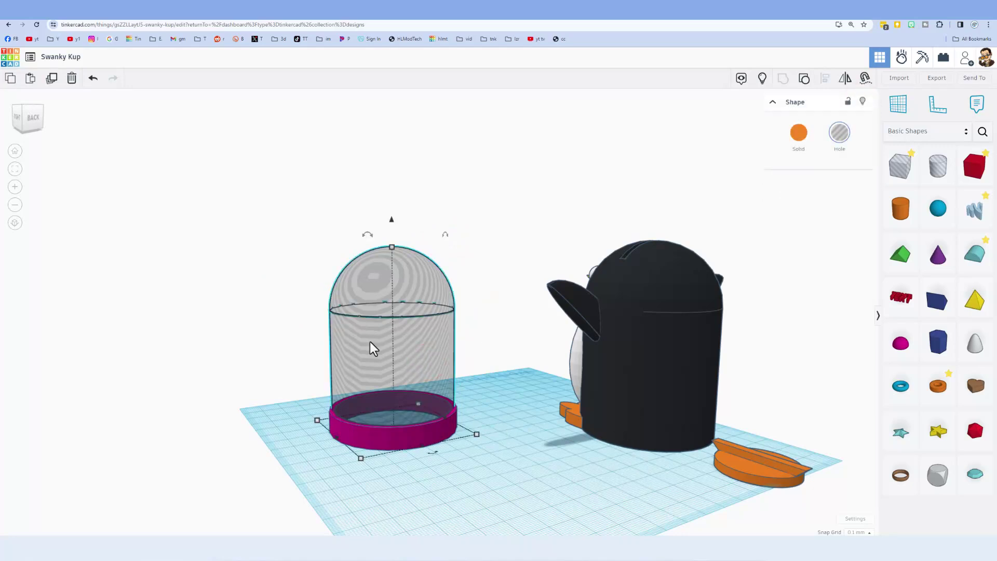
click(427, 355)
click(844, 532)
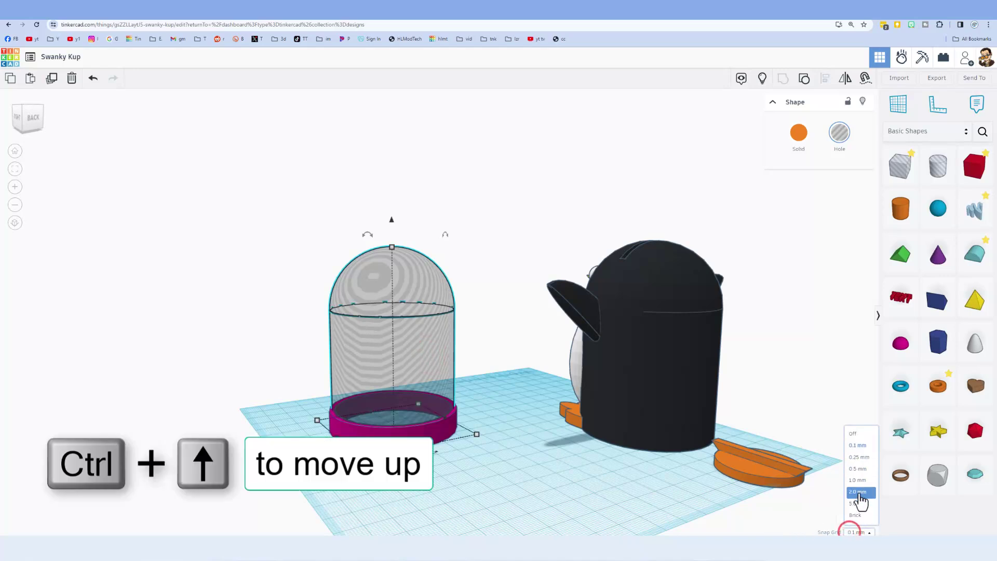
click(861, 479)
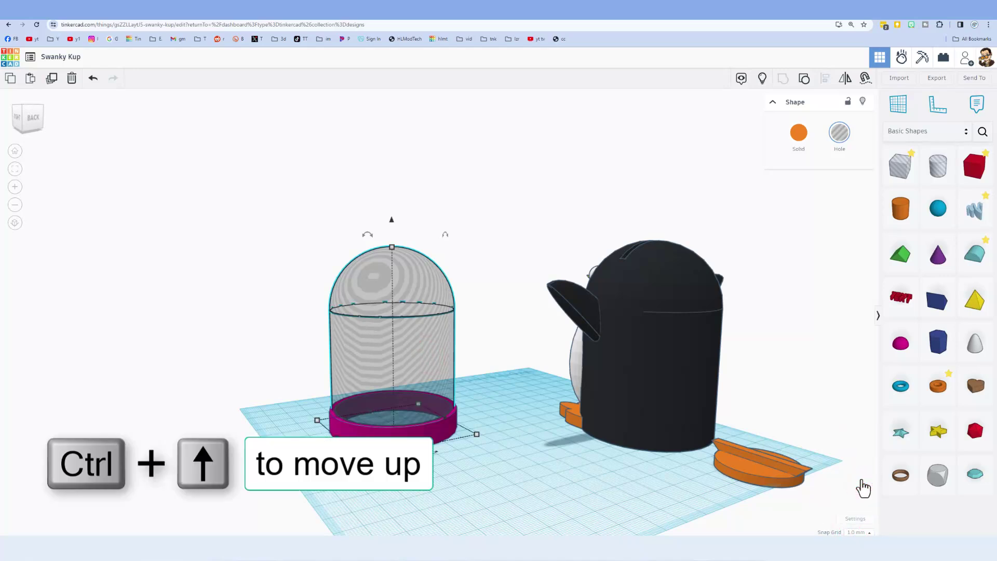
key(ctrl+Up)
key(ctrl+Up)
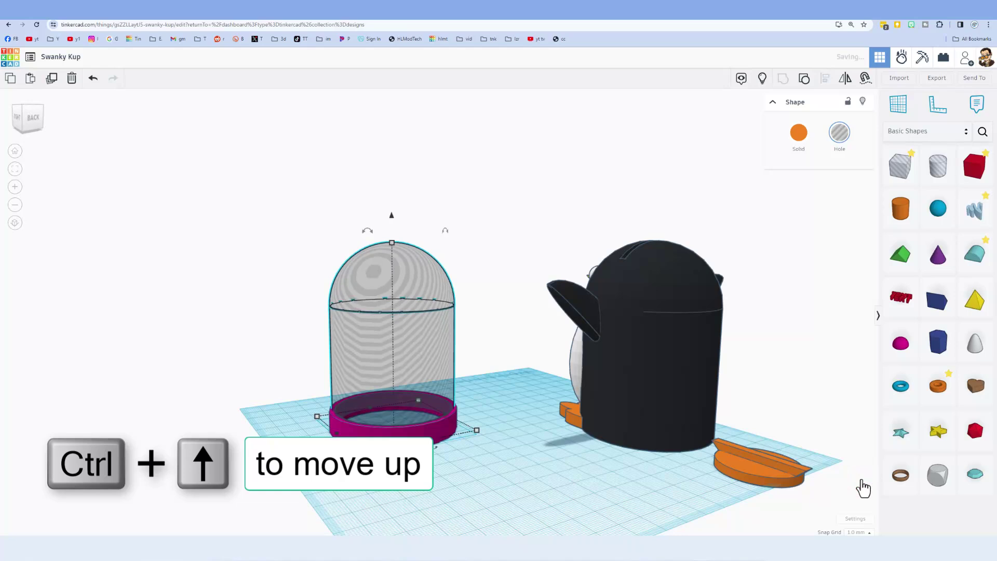
click(519, 396)
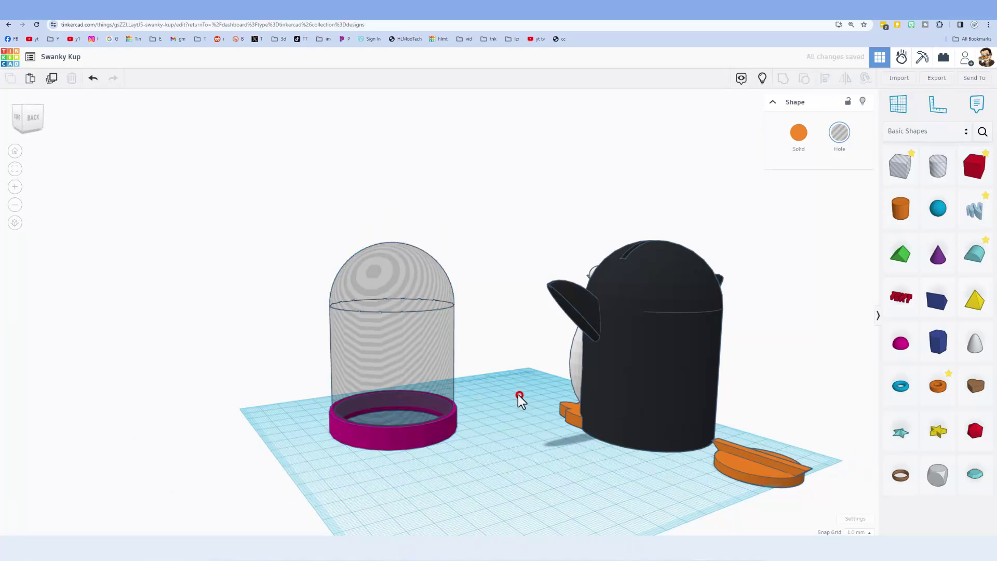
- Open the domed hole group for editing and set its cylinder's height to 57 mm
click(416, 342)
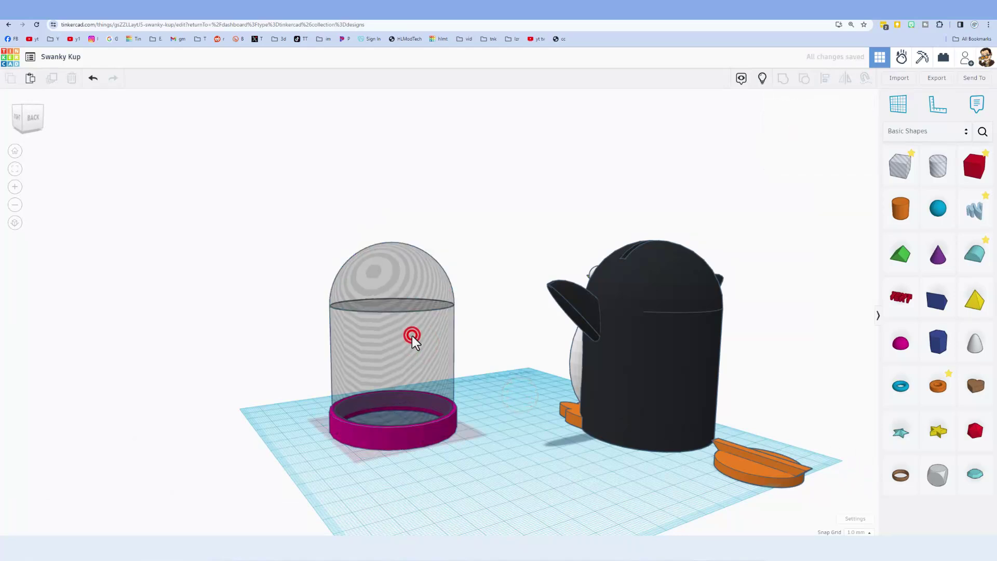
click(410, 335)
click(392, 304)
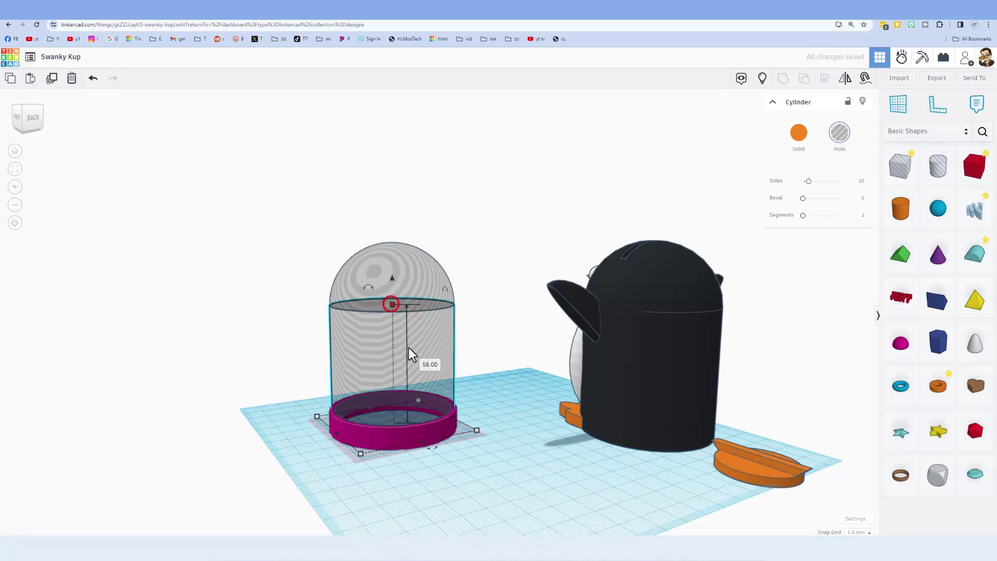
click(430, 365)
text(57)
key(Return)
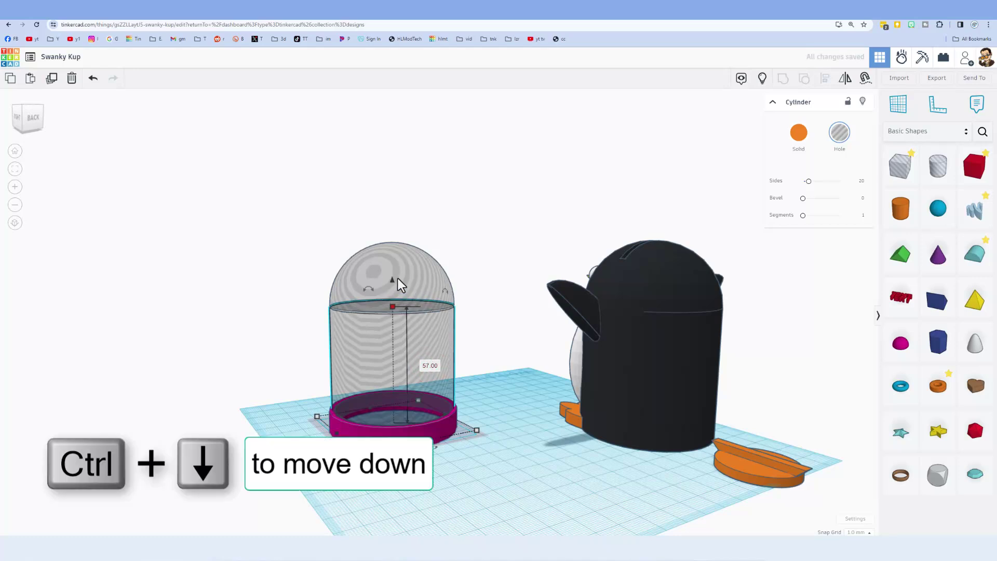
- Lower the half sphere hole 1 mm onto the cylinder, leave group editing and show all hidden shapes
click(407, 271)
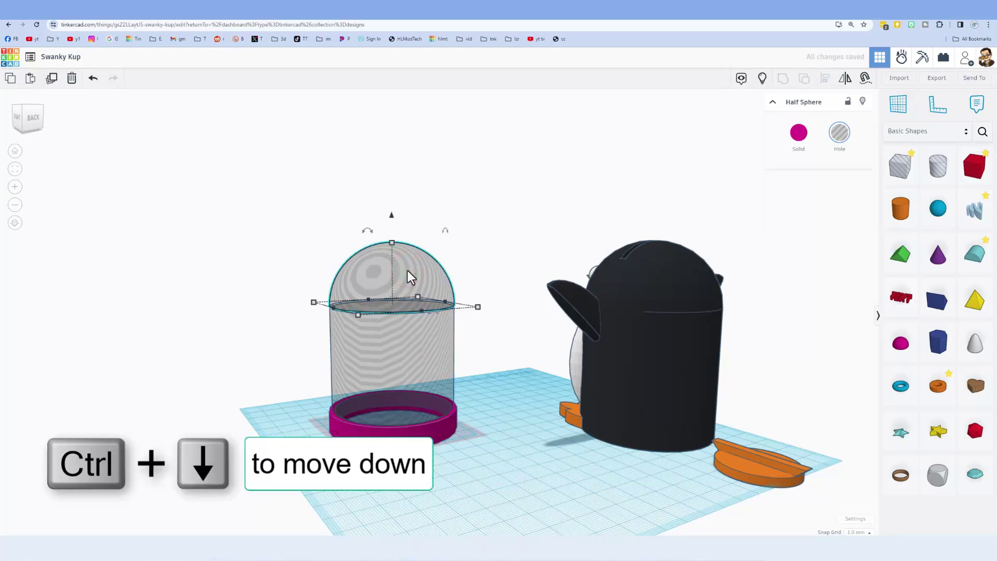
key(ctrl+Down)
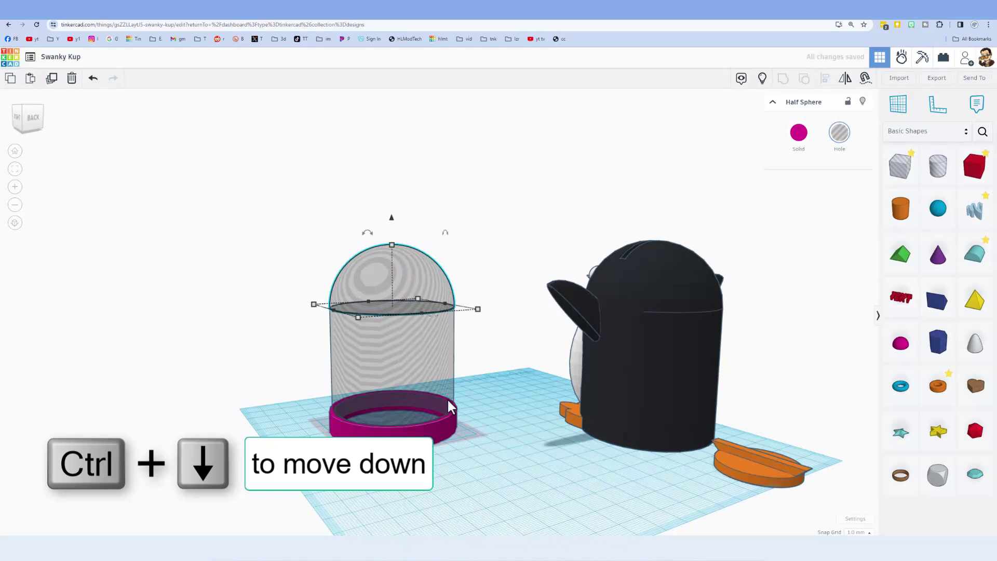
click(273, 425)
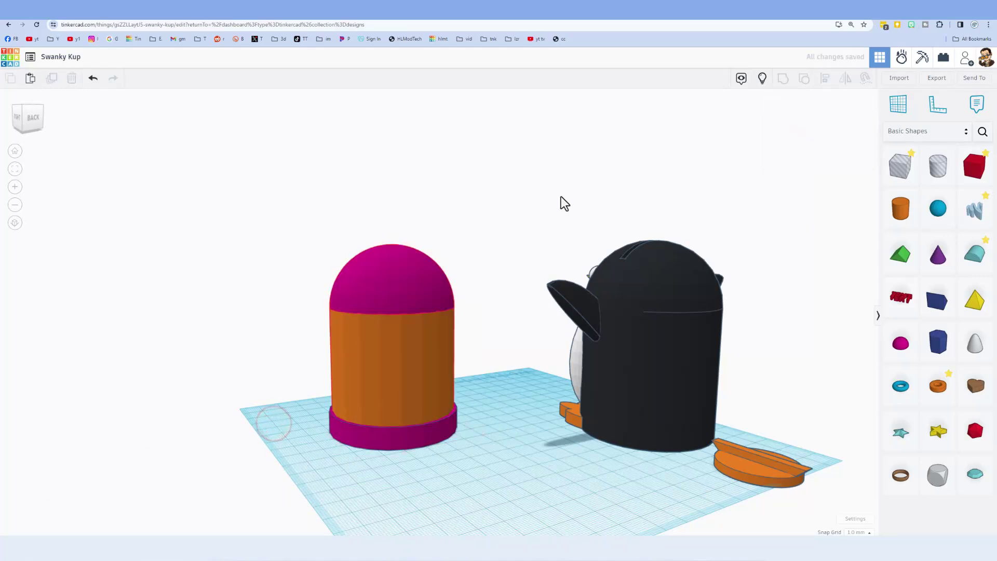
click(758, 83)
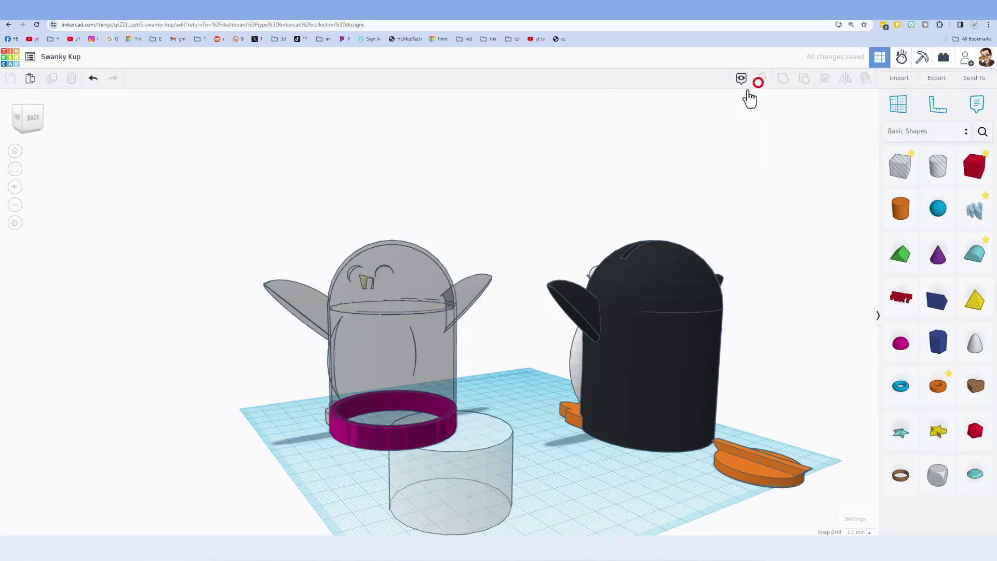
- Delete the spare transparent cylinder standing beside the base tube
click(512, 382)
right_drag(512, 382, 459, 389)
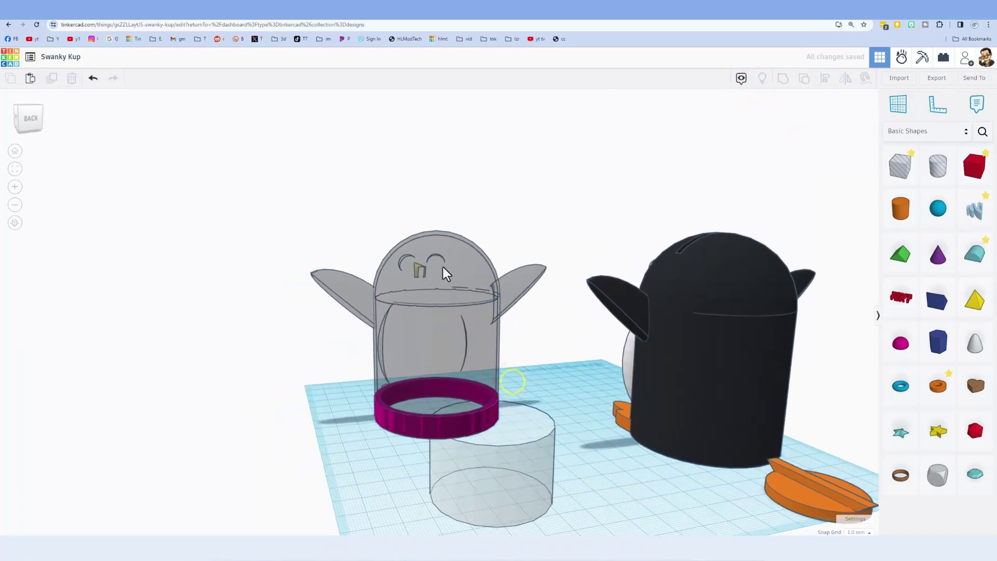
click(526, 499)
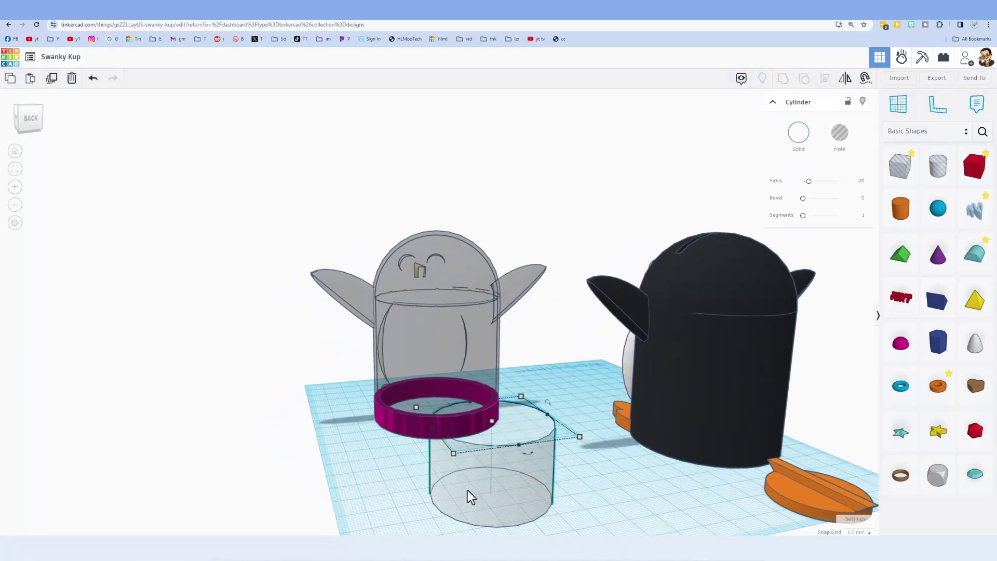
key(Delete)
mouse_move(403, 328)
right_down()
mouse_move(460, 321)
mouse_move(434, 306)
mouse_move(401, 357)
mouse_move(385, 348)
mouse_move(398, 342)
right_up()
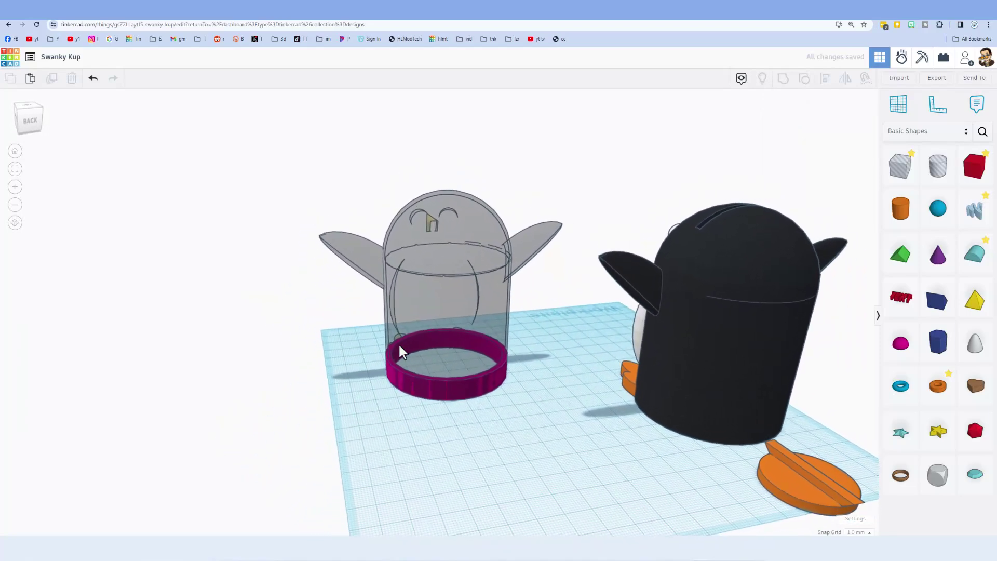
- Turn off the hollow penguin's transparency and group it with the magenta base tube
click(475, 341)
click(487, 193)
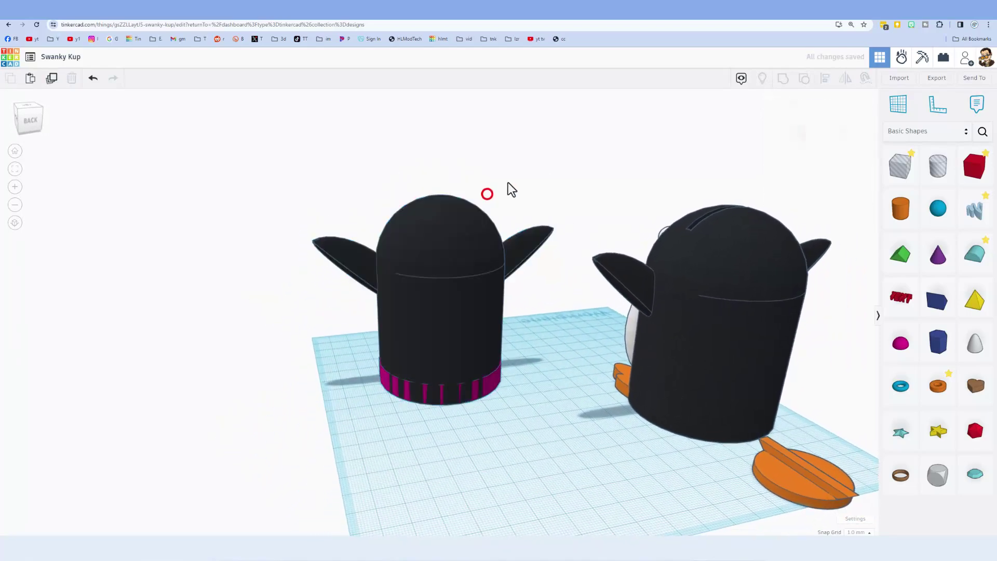
drag(507, 180, 431, 241)
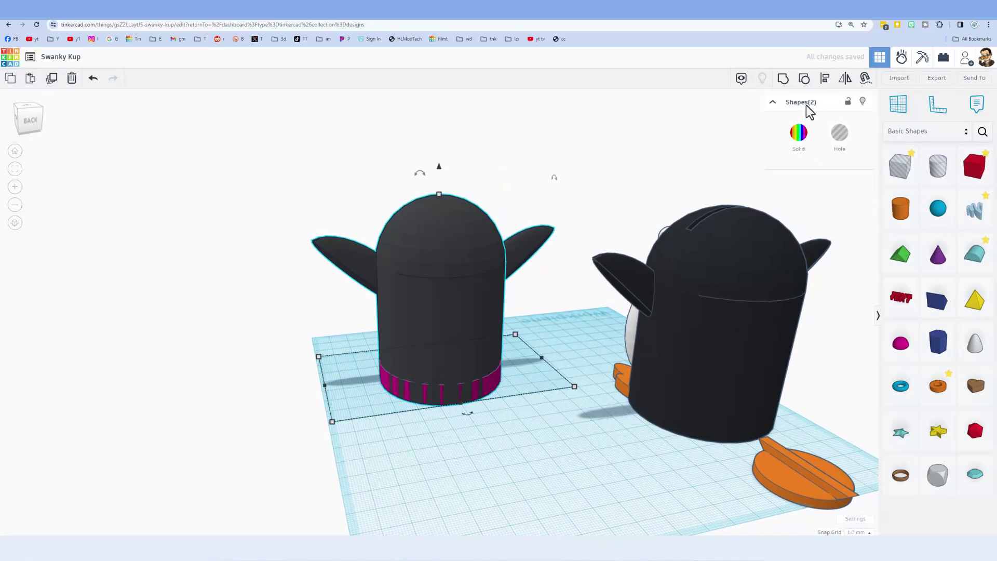
key(ctrl+g)
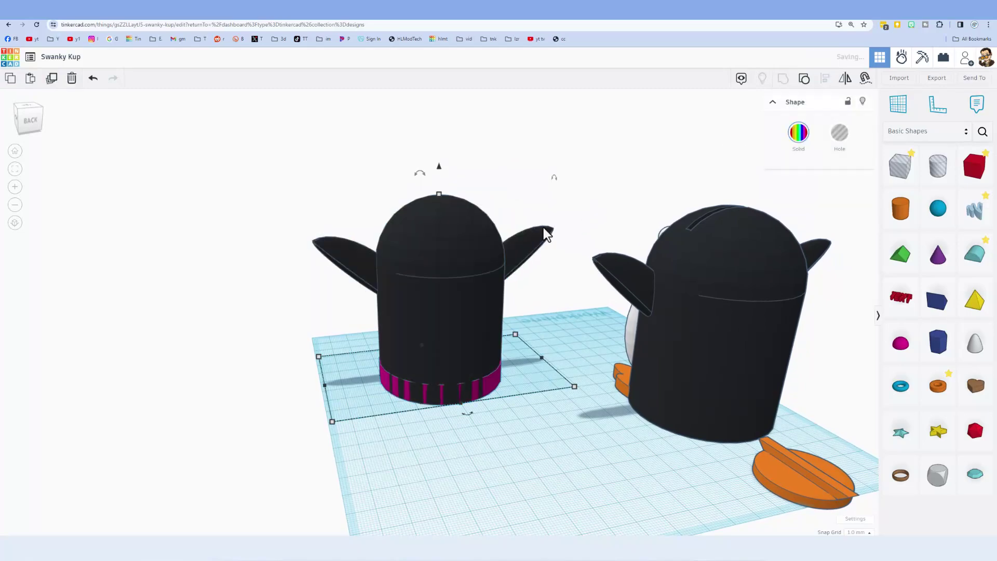
- Make the grouped penguin transparent and examine its hollow interior and base ring from inside and outside
scroll(435, 332, up, 5)
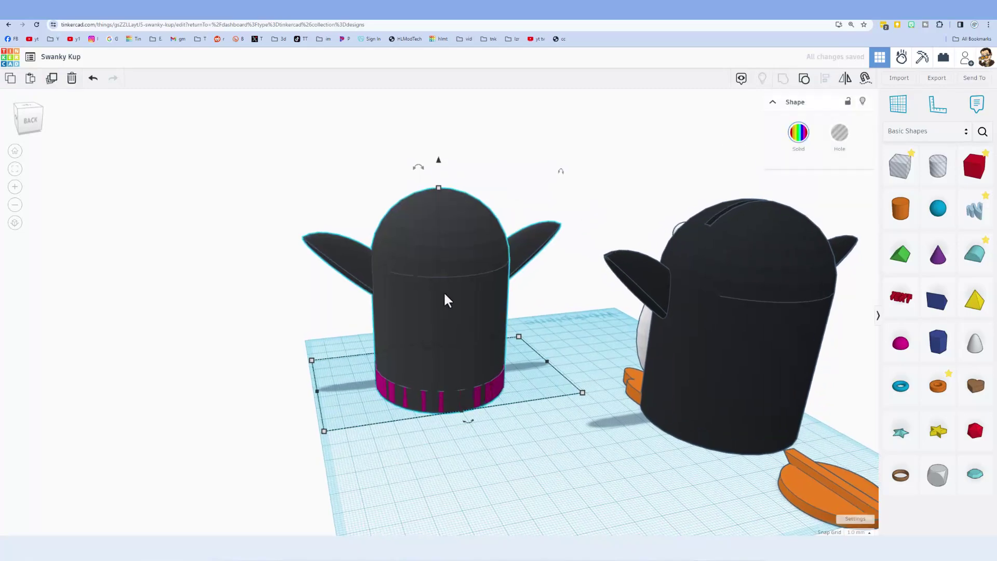
scroll(436, 329, up, 5)
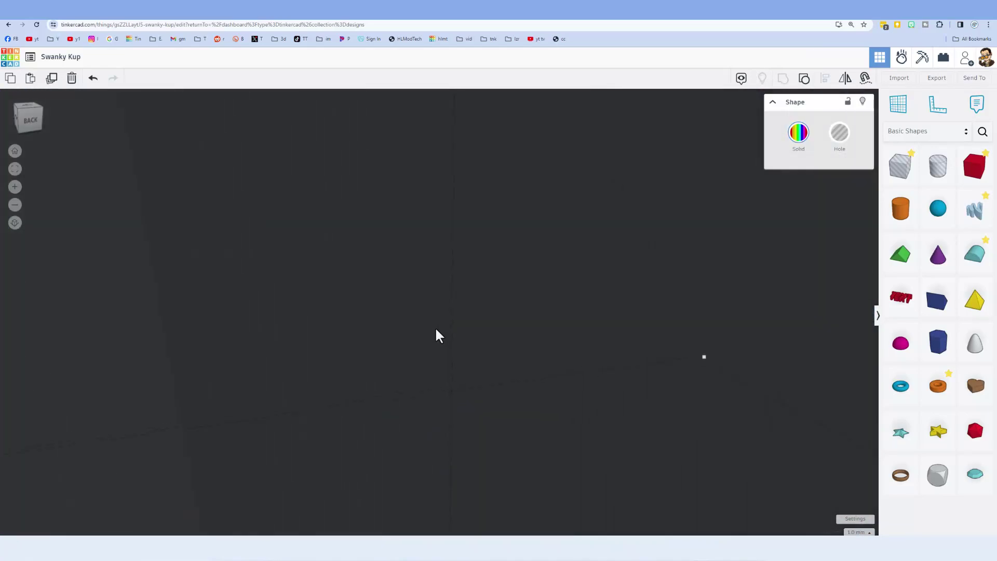
scroll(436, 329, down, 5)
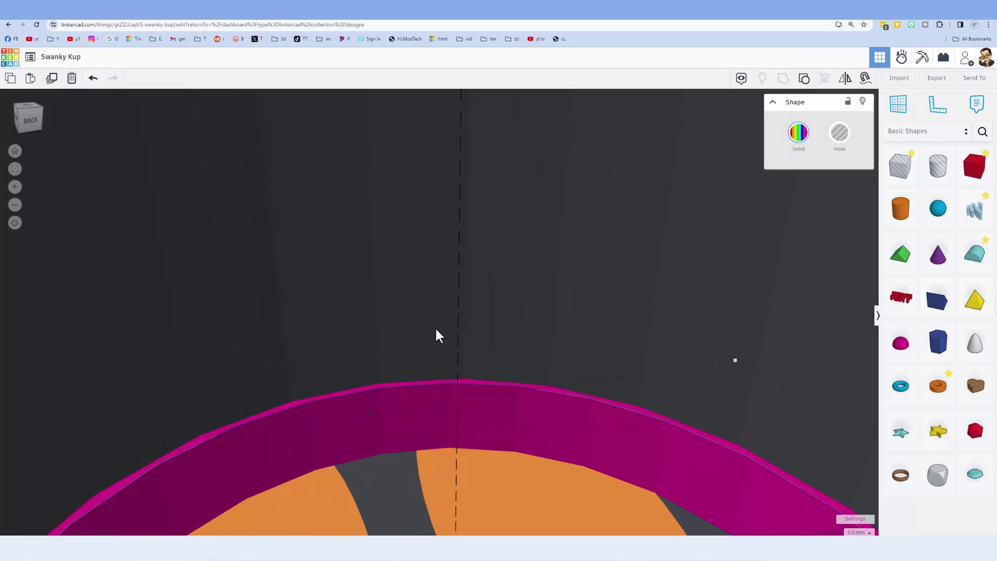
scroll(418, 411, down, 1)
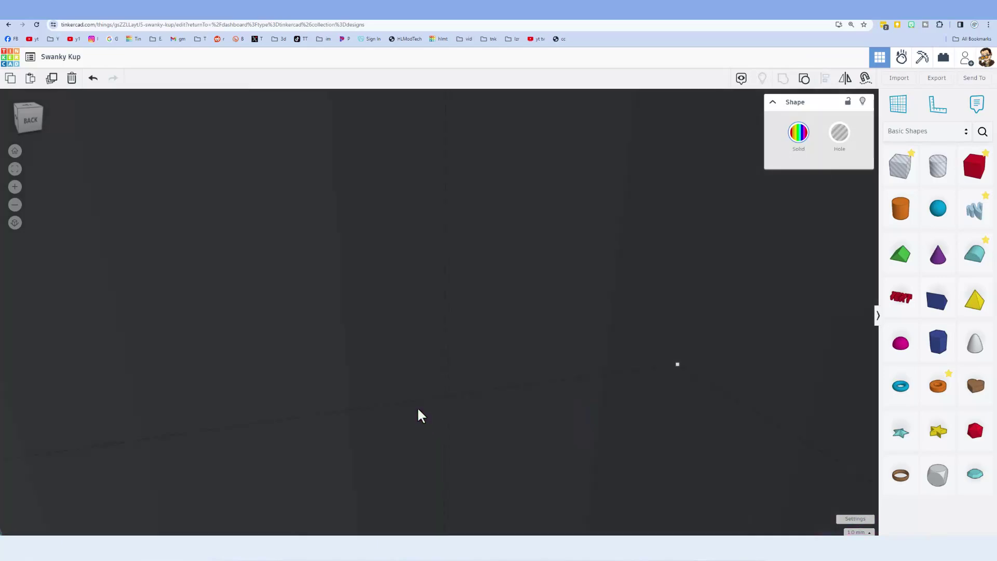
scroll(418, 408, down, 3)
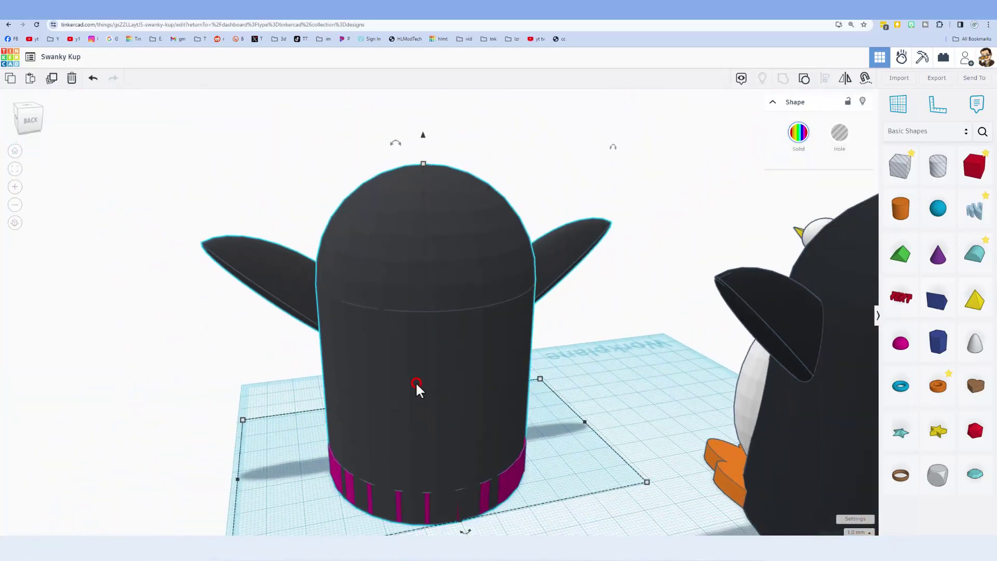
key(t)
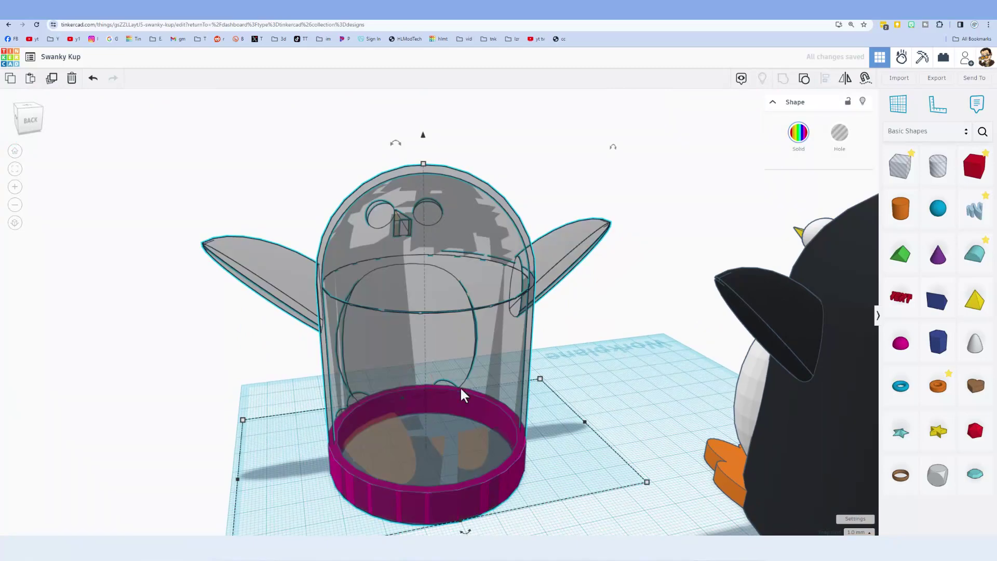
right_drag(459, 385, 368, 391)
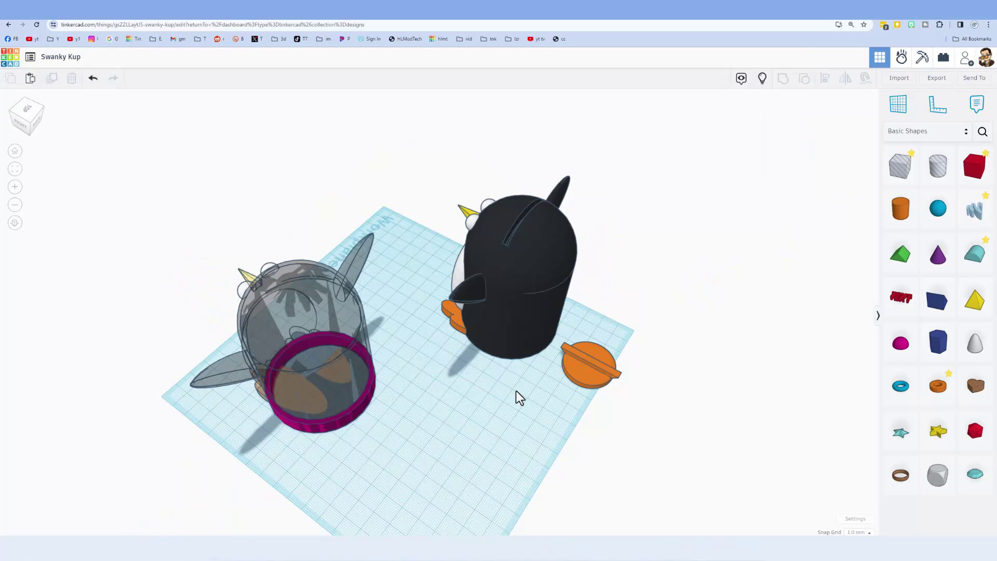
right_drag(516, 391, 509, 371)
- Mirror the finished penguin bank with the coin slot and its fitted lid vertically to turn them upside down
drag(421, 160, 549, 376)
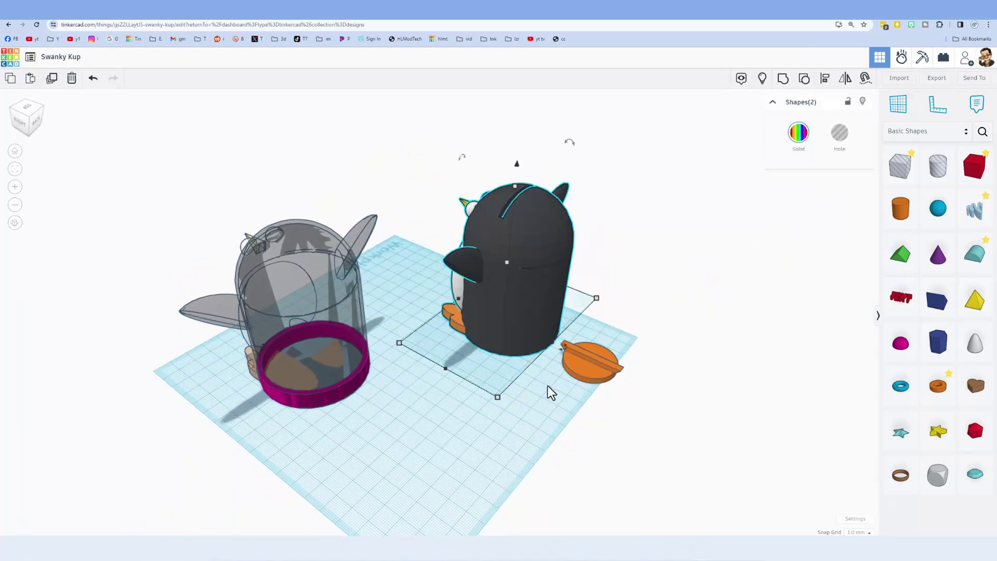
click(844, 78)
click(386, 285)
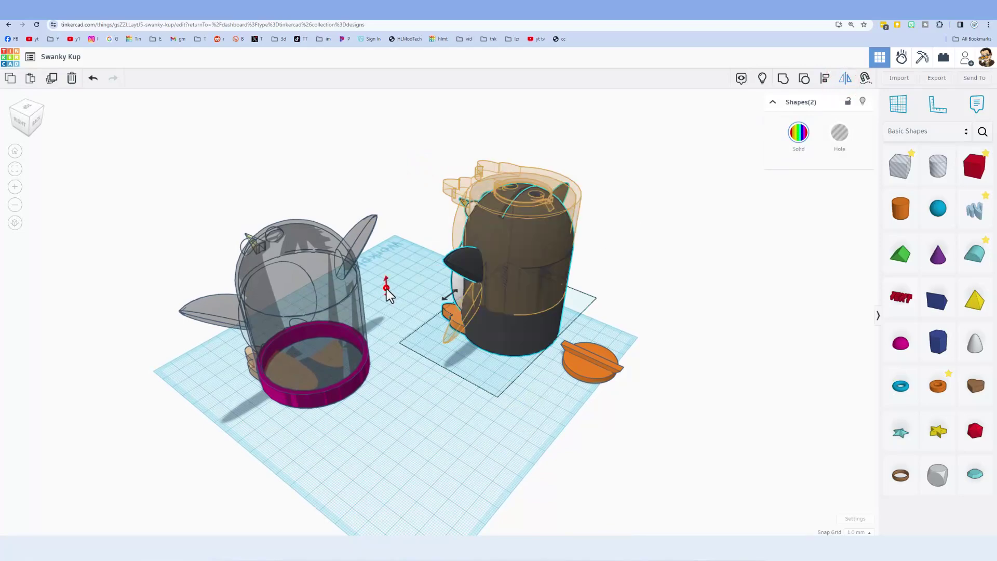
right_drag(642, 208, 620, 265)
click(620, 265)
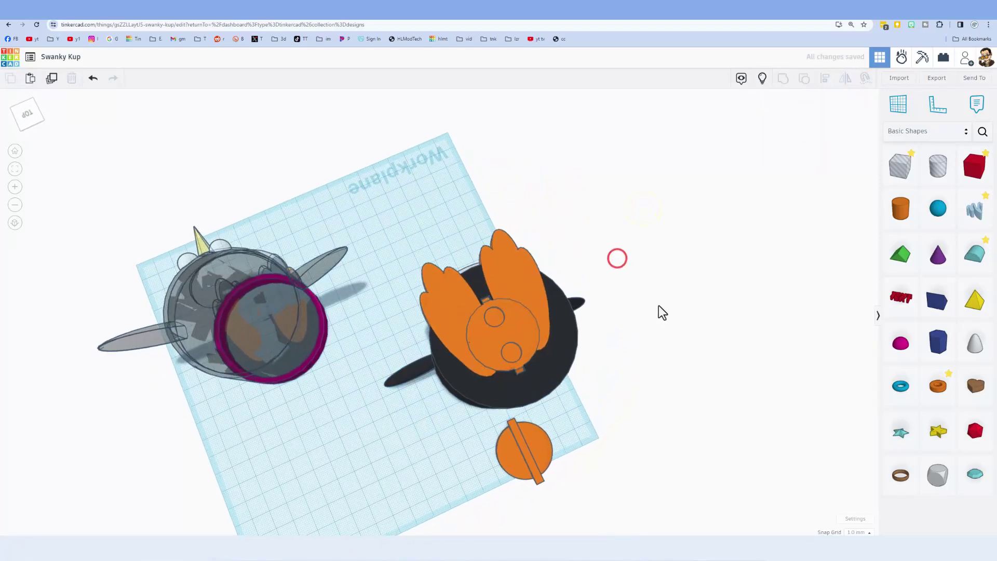
- Hide the upturned penguin's body and examine the round lid's finger holes and locking tabs
click(524, 326)
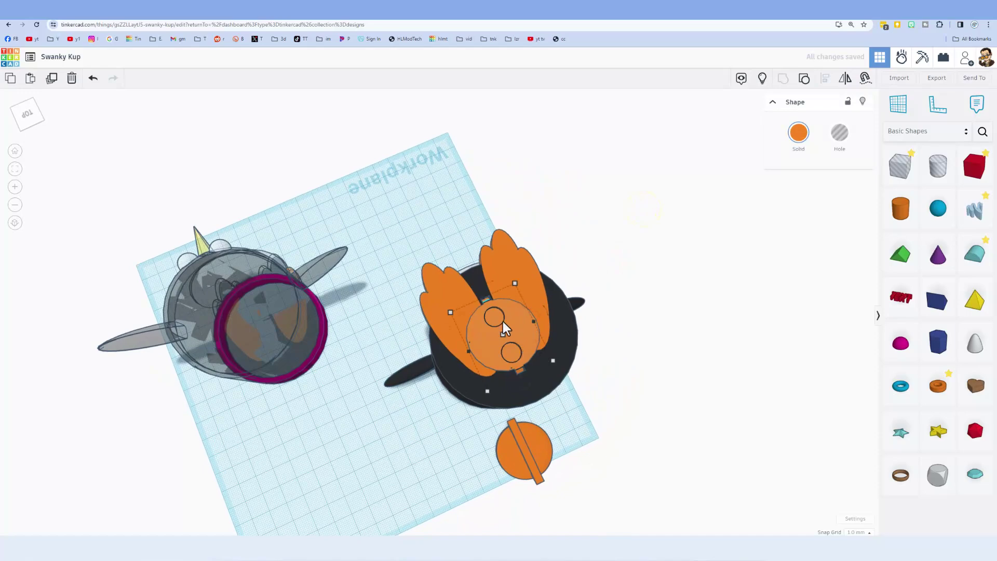
scroll(496, 312, up, 5)
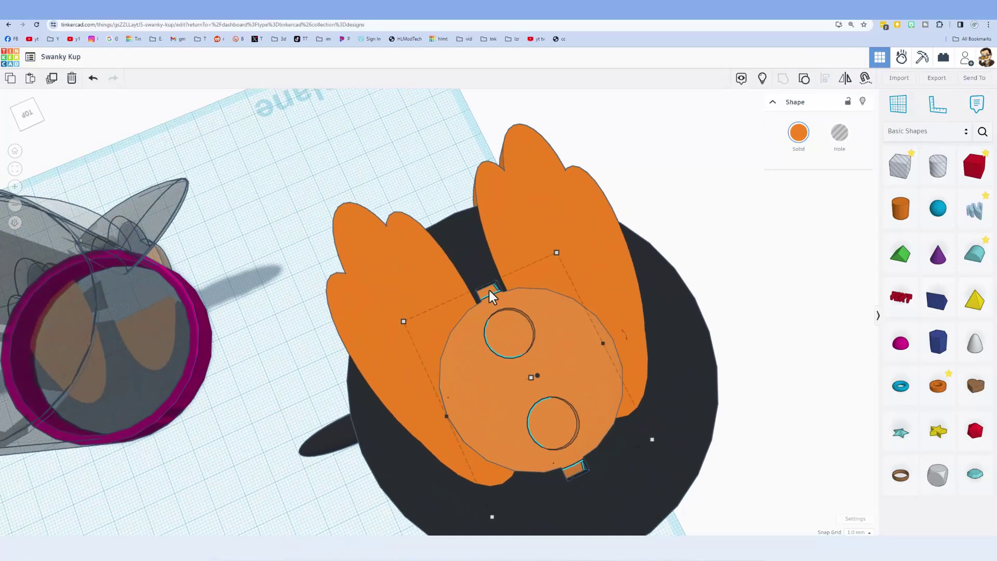
right_drag(489, 291, 593, 235)
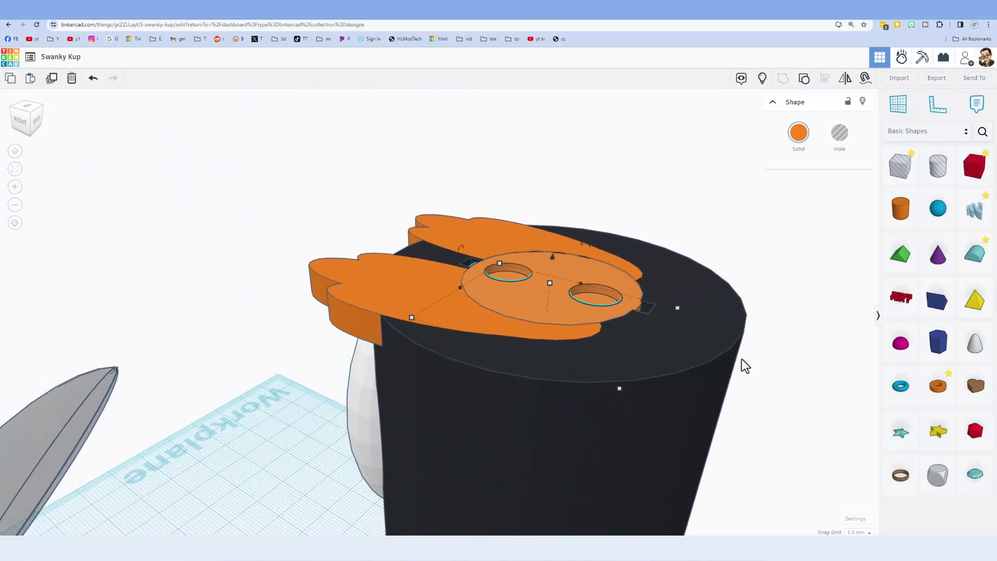
shift+click(724, 335)
click(857, 103)
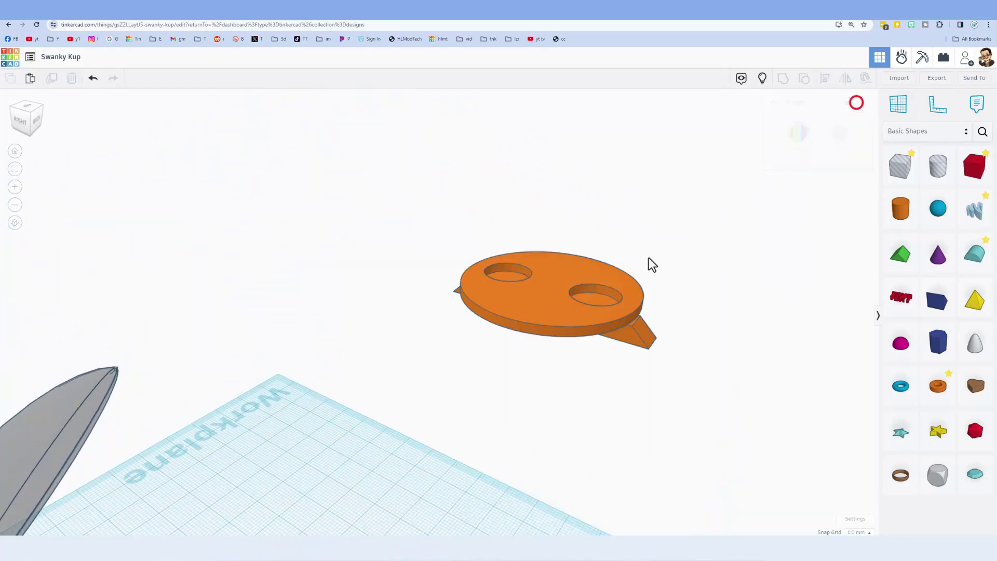
right_drag(649, 257, 344, 286)
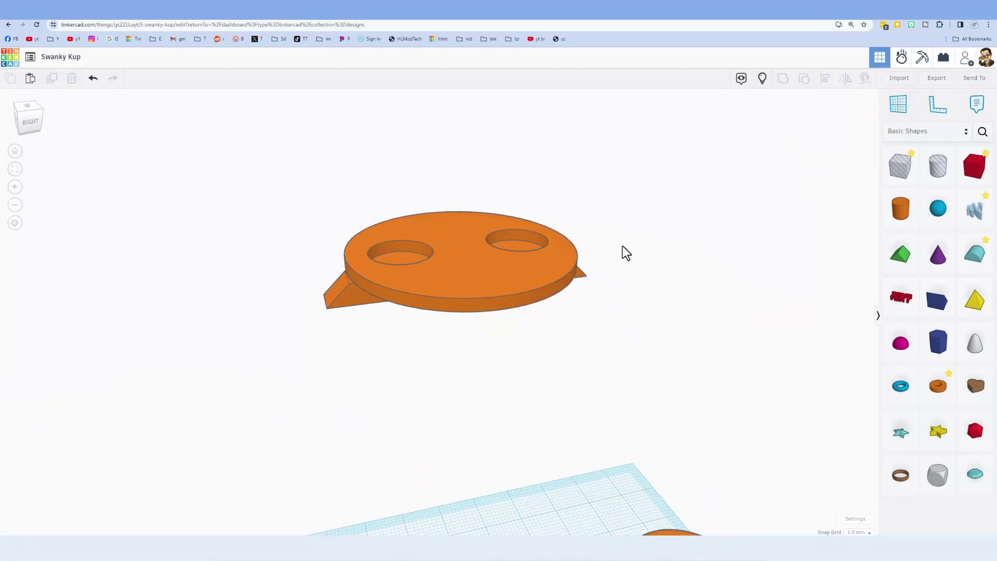
- Show all hidden shapes and mirror the upturned penguin and its lid vertically to stand them upright
key(ctrl+z)
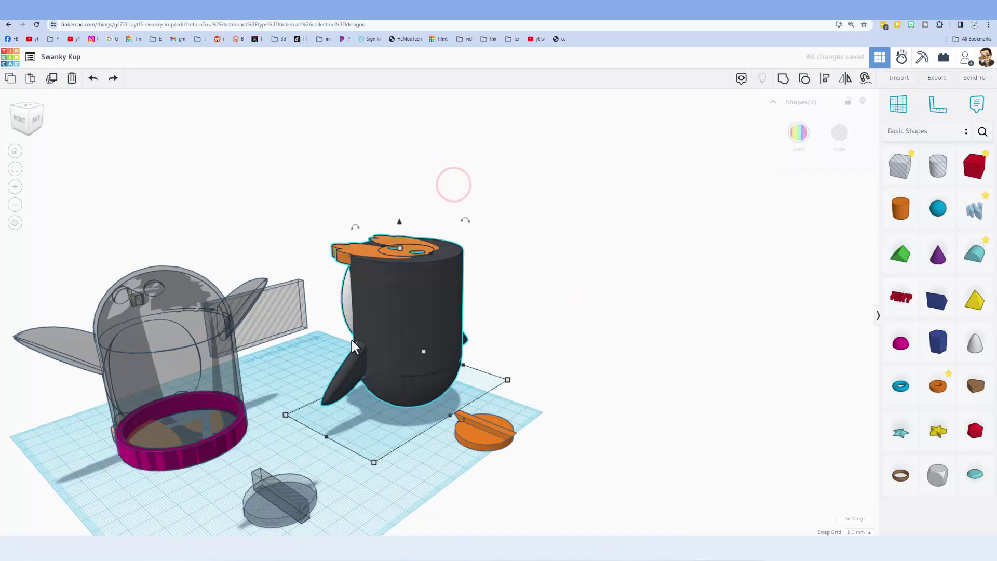
click(845, 78)
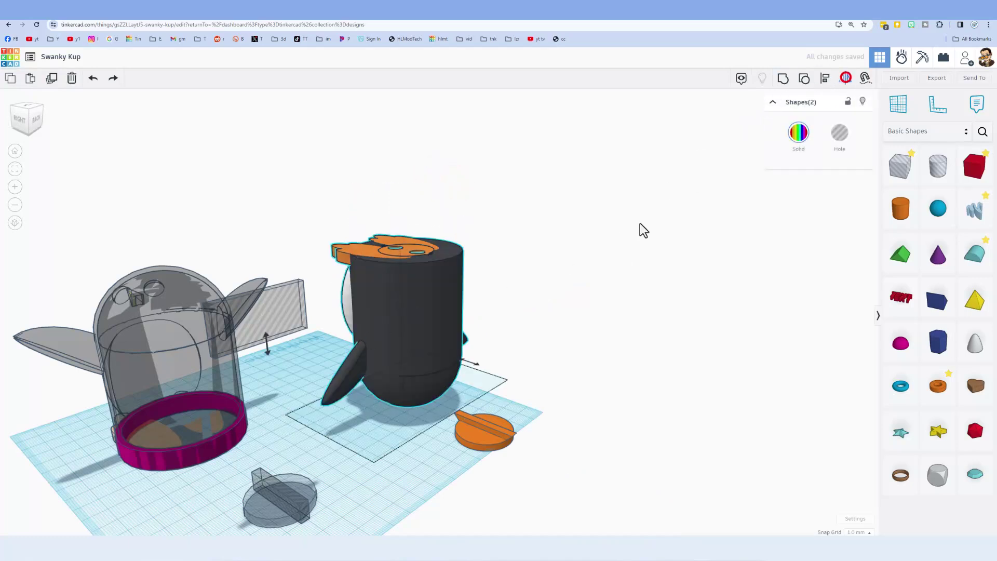
click(268, 338)
click(318, 385)
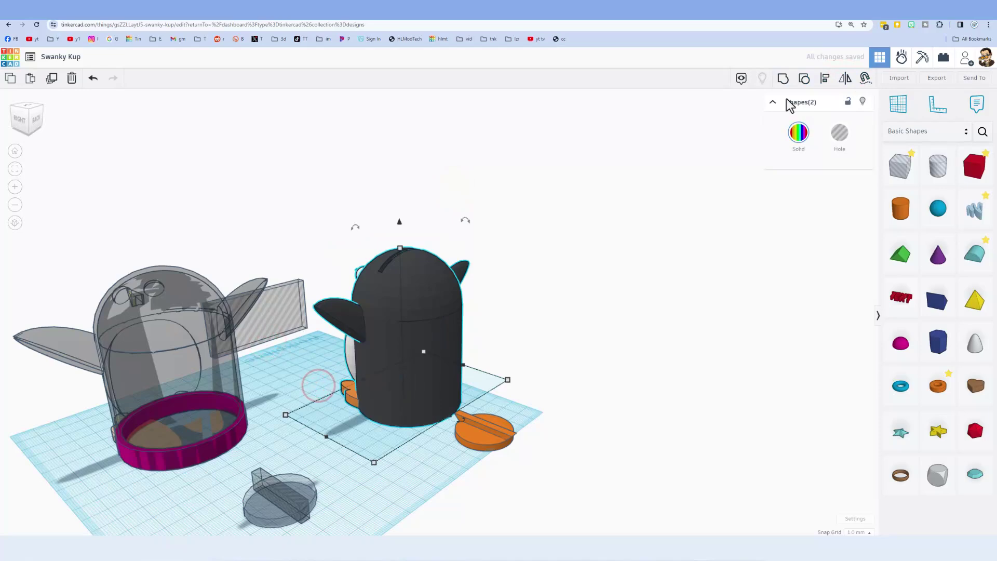
- Turn off transparency for the grouped penguin with the magenta base ring
middle_drag(205, 391, 294, 374)
scroll(349, 409, up, 1)
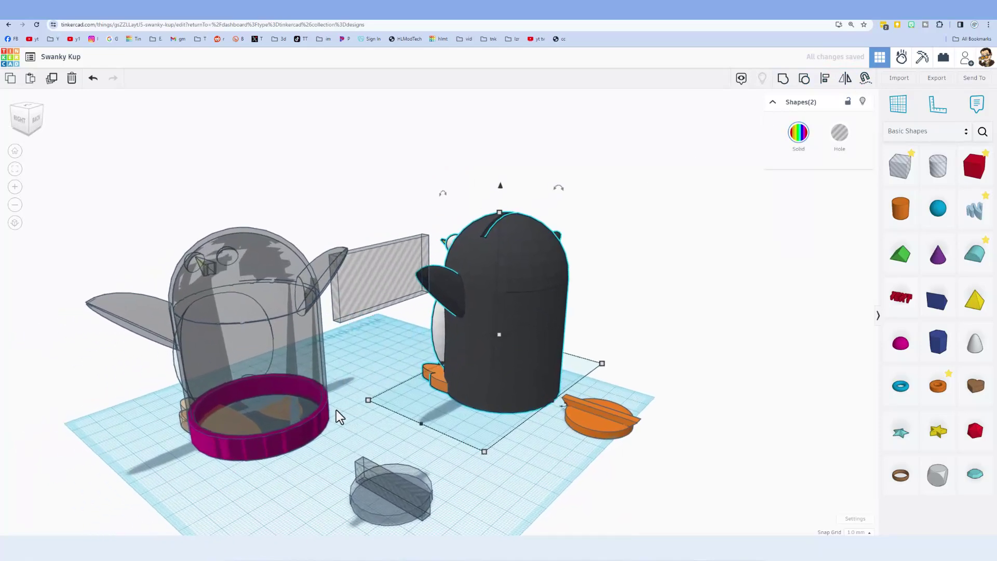
click(239, 369)
key(s)
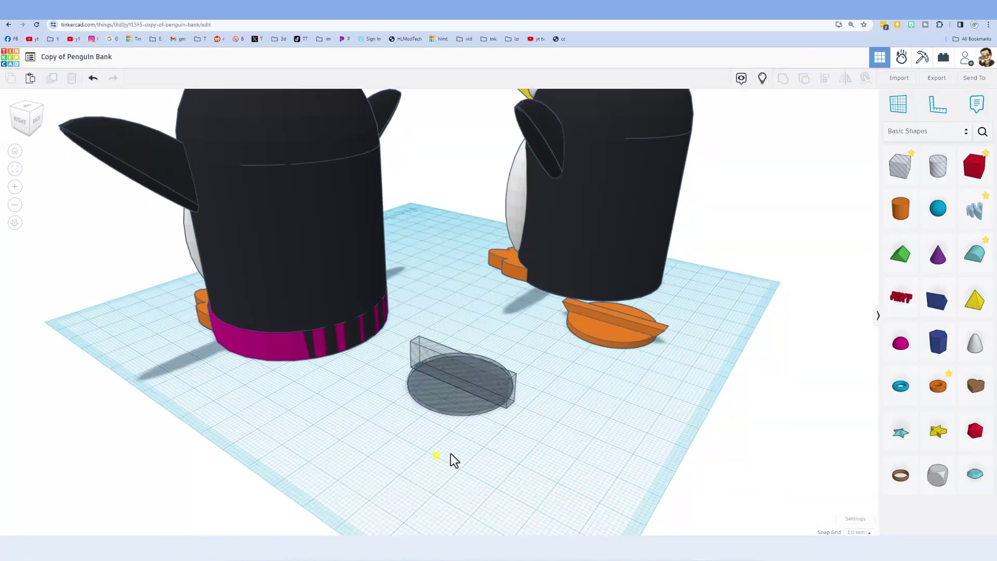
- Check the diameter and thickness of the flat cylinder hole in the lid cutout
scroll(451, 453, up, 3)
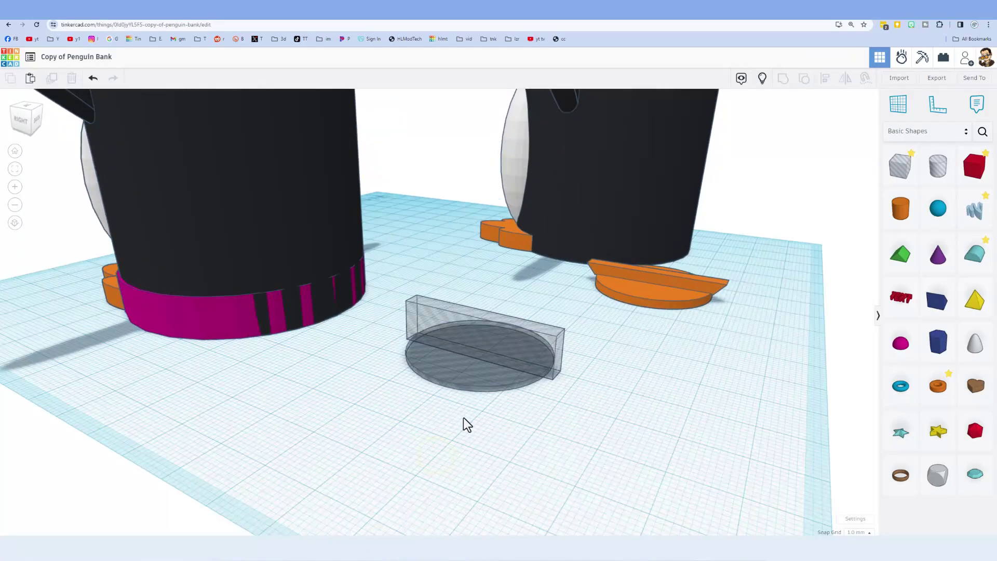
click(470, 356)
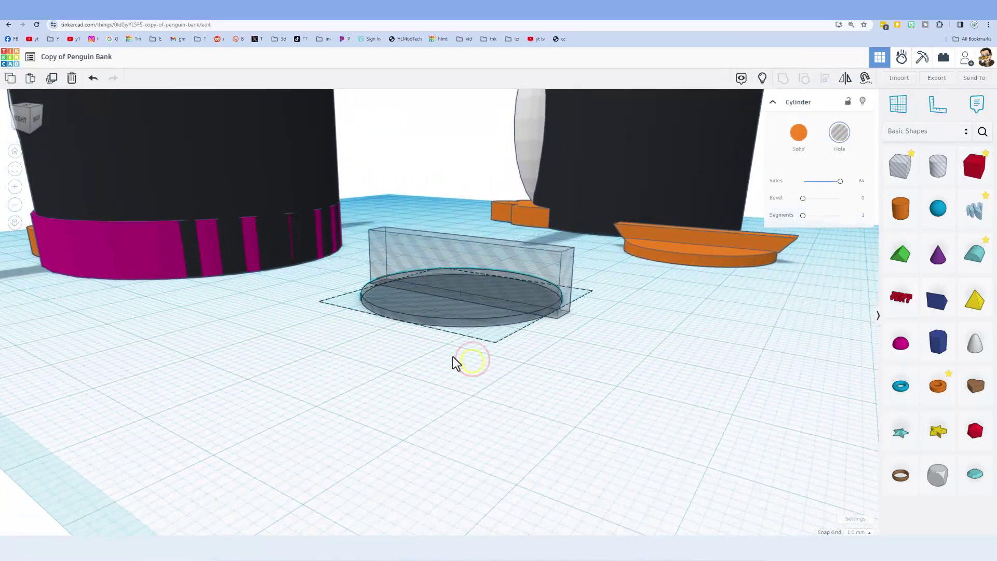
right_drag(452, 356, 458, 374)
click(461, 369)
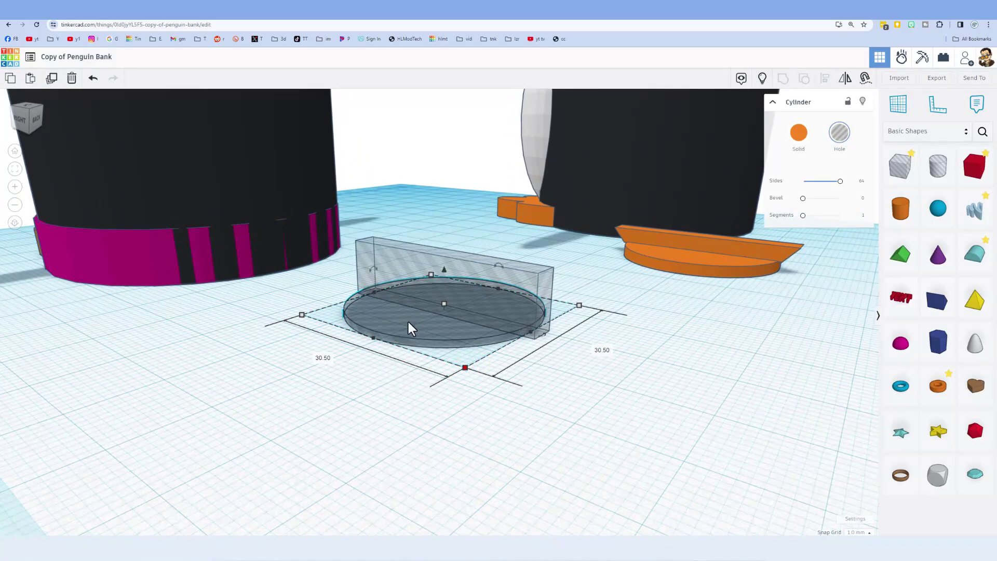
drag(442, 302, 481, 307)
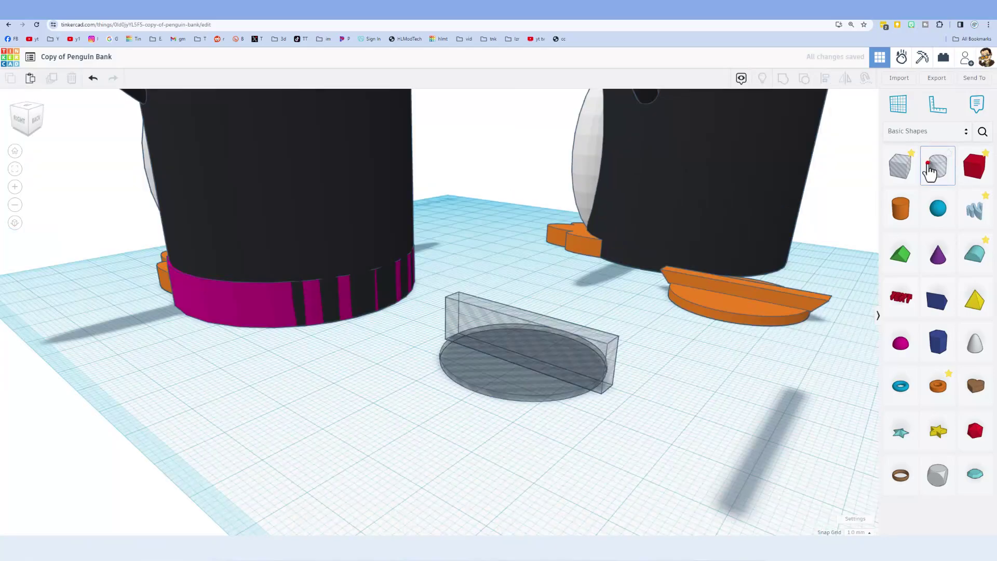
- Place a new cylinder hole, scaled uniformly to 28 mm across, over the lid cutout's flat disc
click(927, 164)
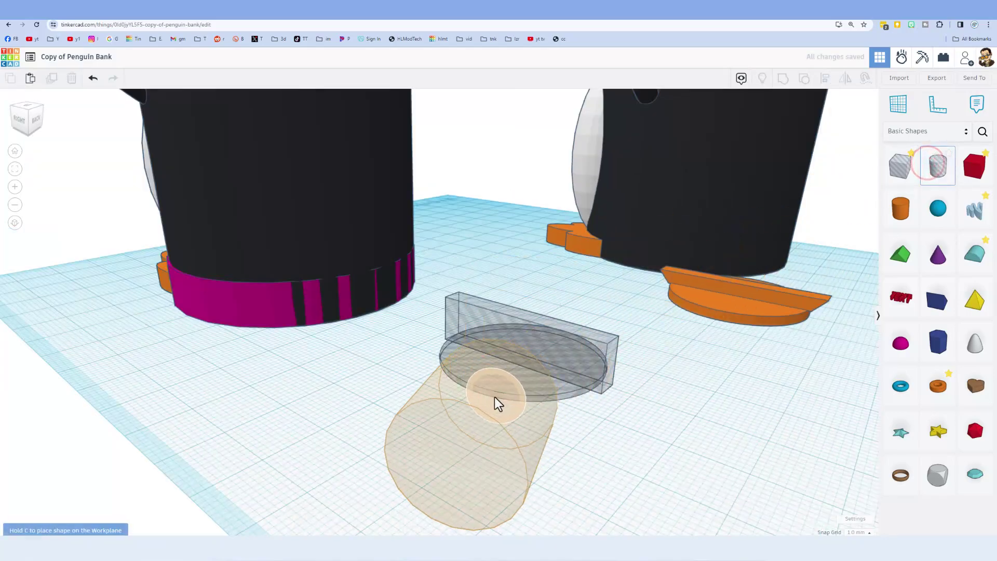
drag(494, 397, 488, 382)
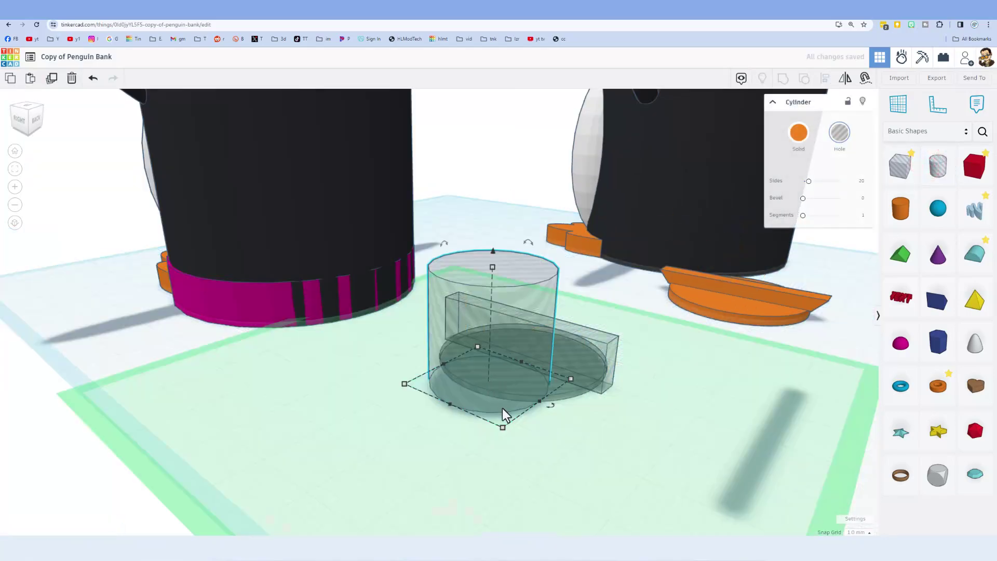
shift+drag(501, 427, 470, 447)
click(384, 457)
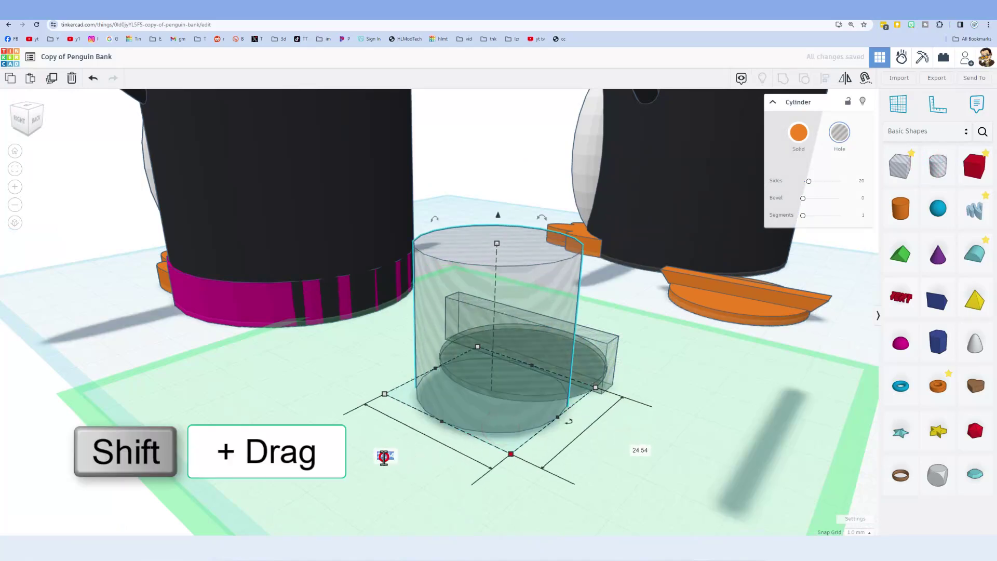
text(28)
key(Return)
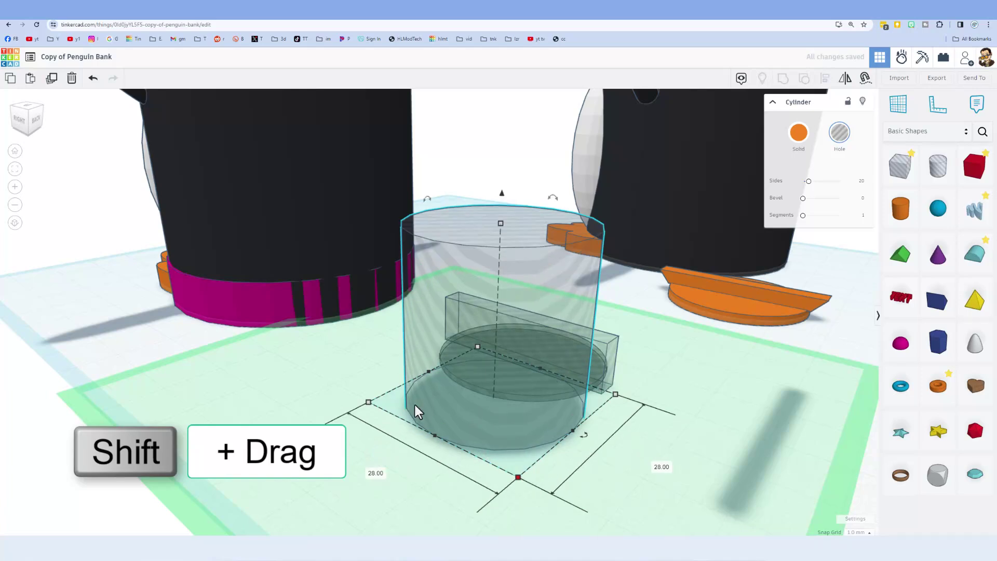
drag(415, 405, 474, 352)
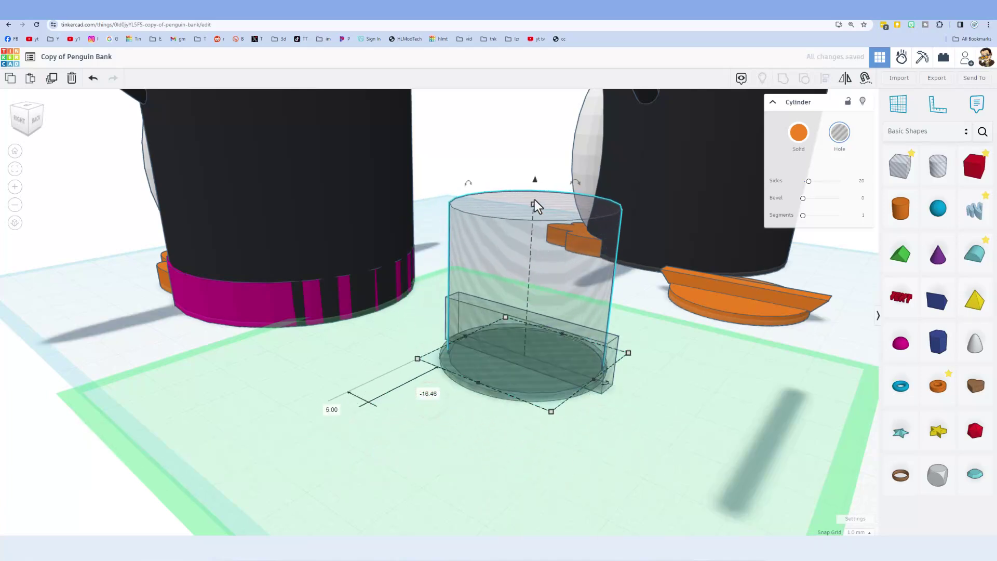
- Set the new cylinder hole's height to 1 mm and smooth it to 64 sides
mouse_move(534, 204)
click(596, 283)
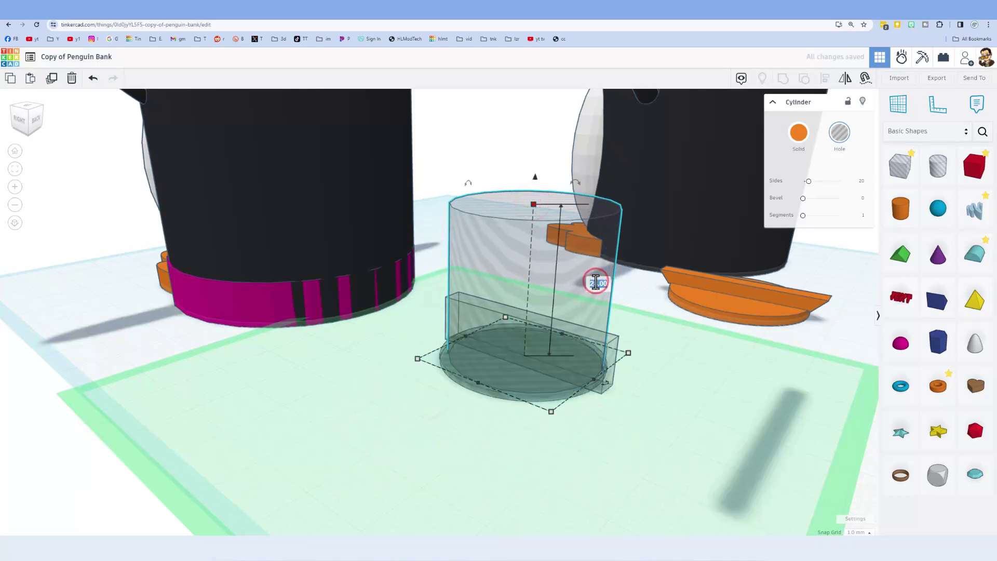
text(1)
key(Return)
click(450, 392)
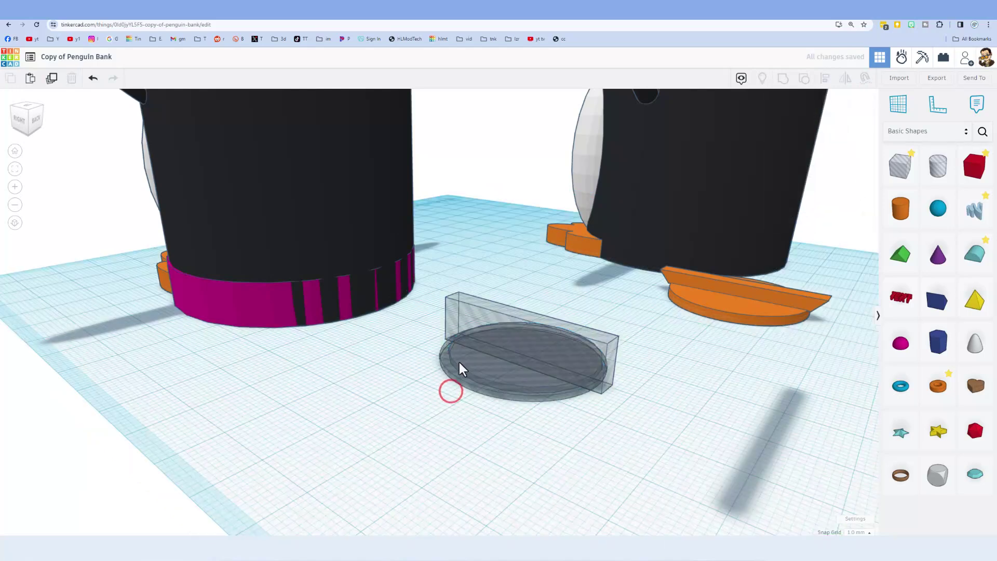
click(494, 368)
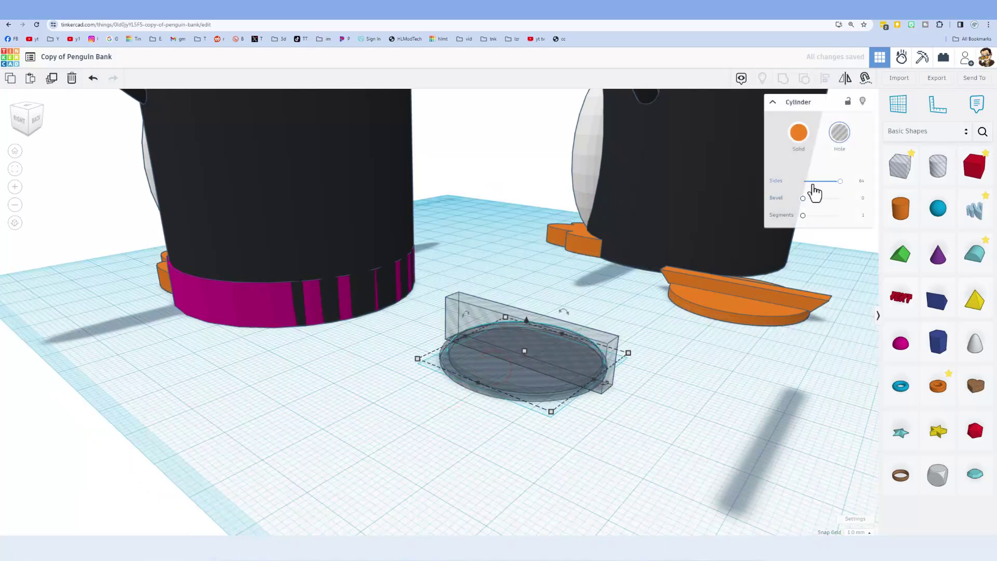
drag(808, 180, 840, 182)
scroll(524, 379, up, 2)
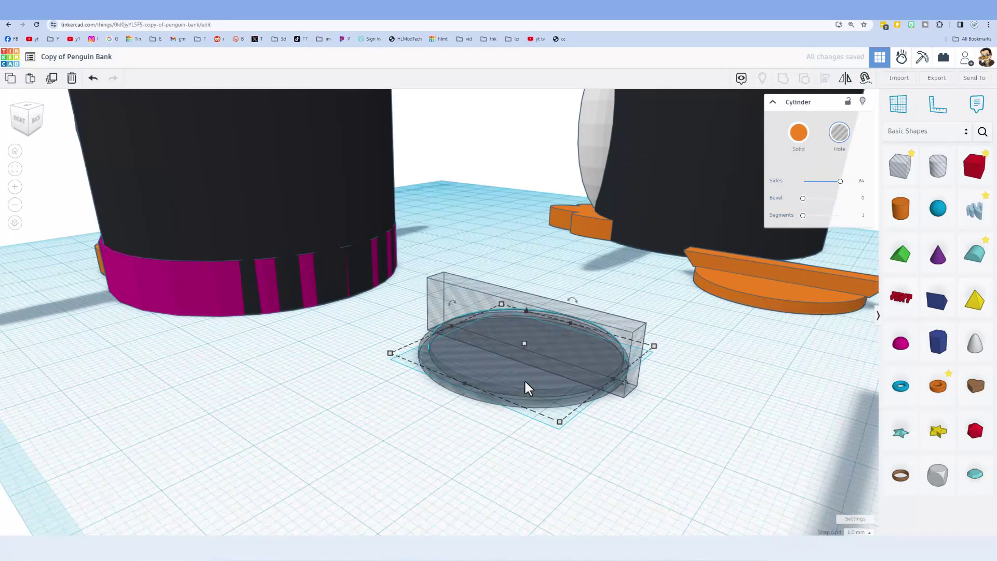
- Centre the two cylinder holes and the trapezoid hole of the lid cutout on each other and group them
right_drag(540, 454, 487, 465)
click(541, 474)
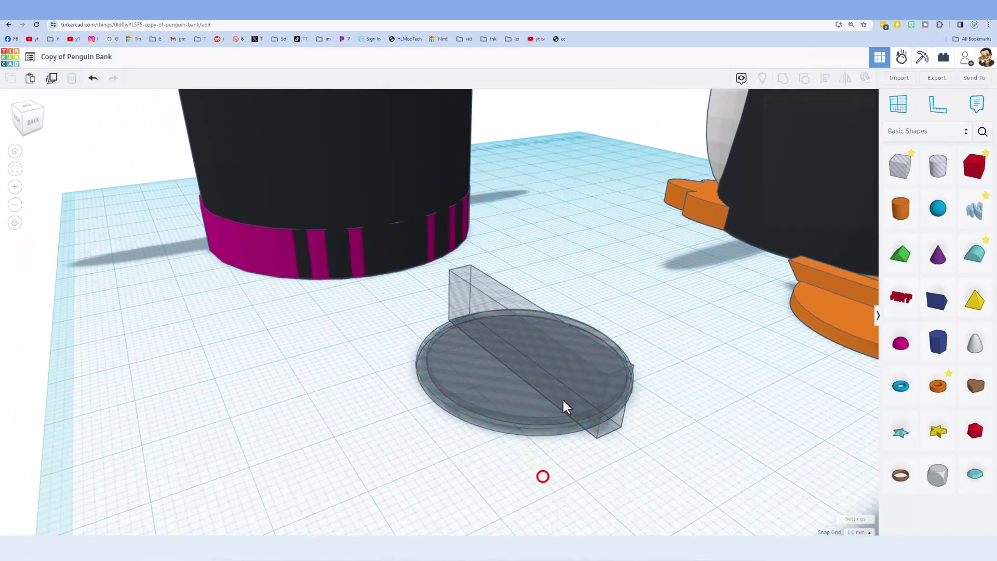
click(568, 382)
right_drag(571, 377, 558, 351)
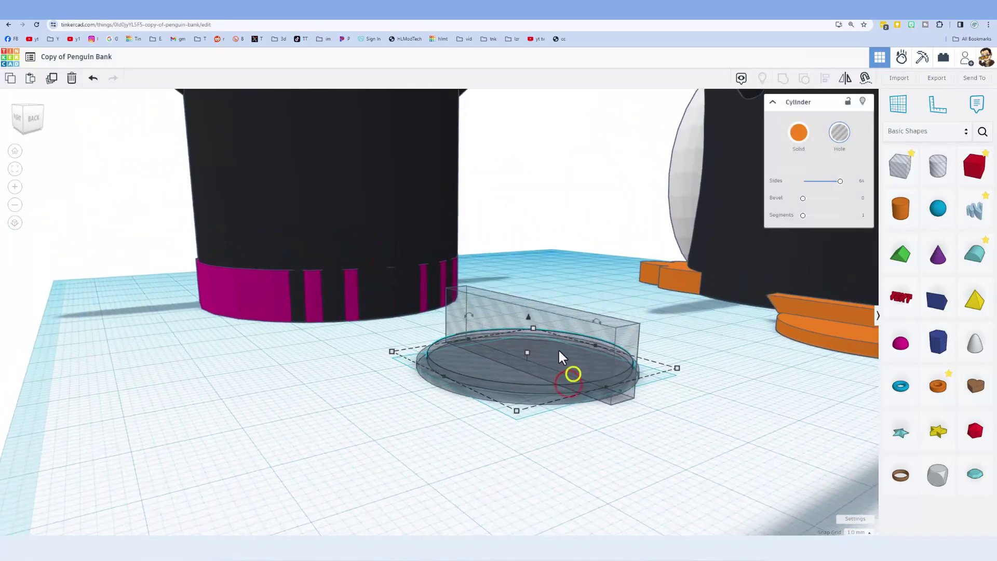
click(612, 400)
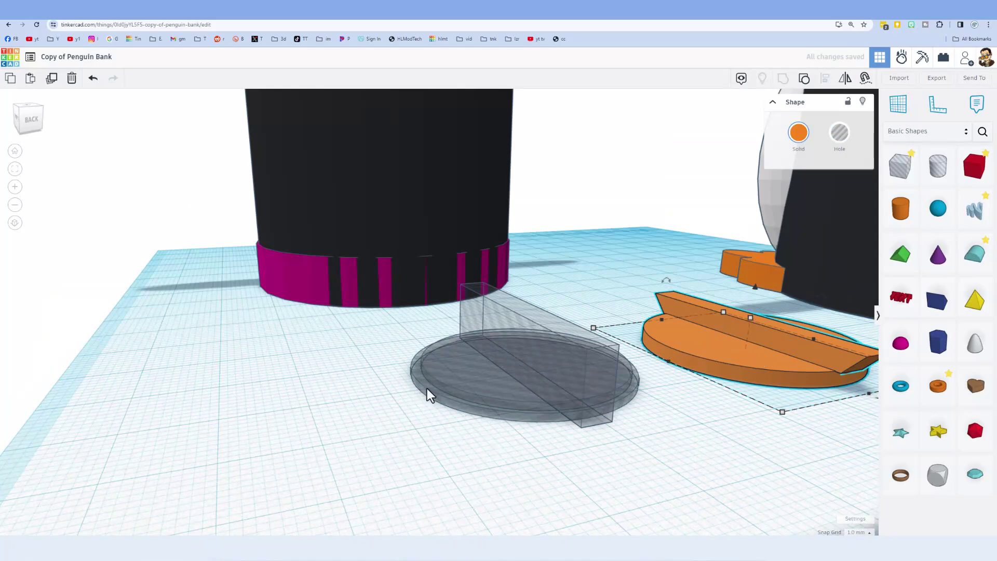
right_drag(427, 392, 419, 384)
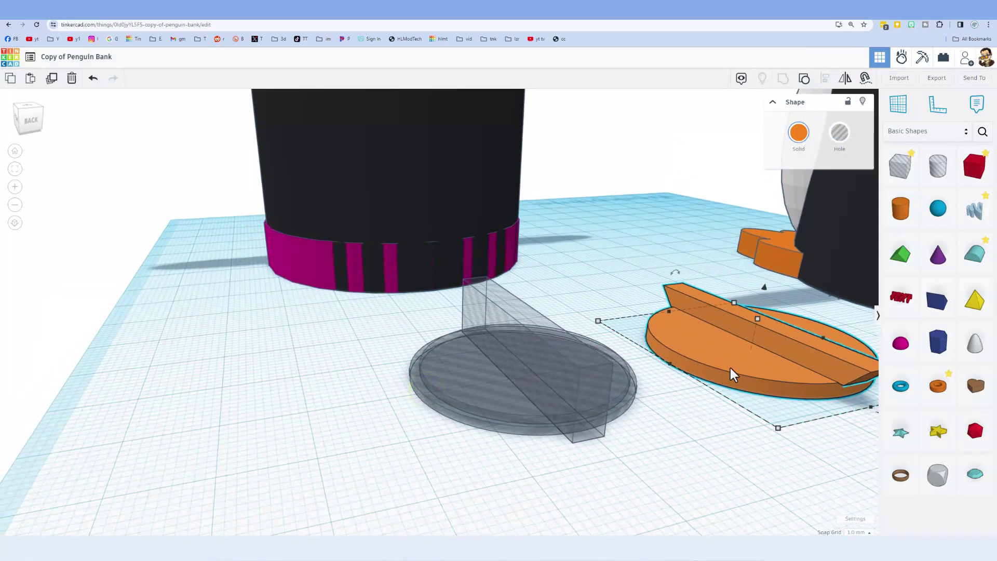
right_drag(508, 433, 431, 390)
drag(470, 366, 516, 409)
key(l)
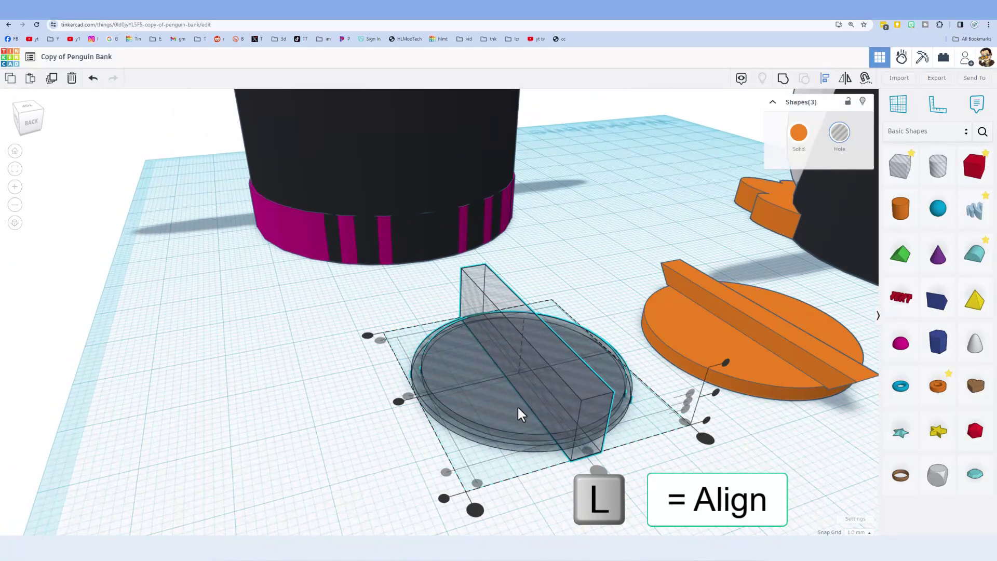
click(516, 406)
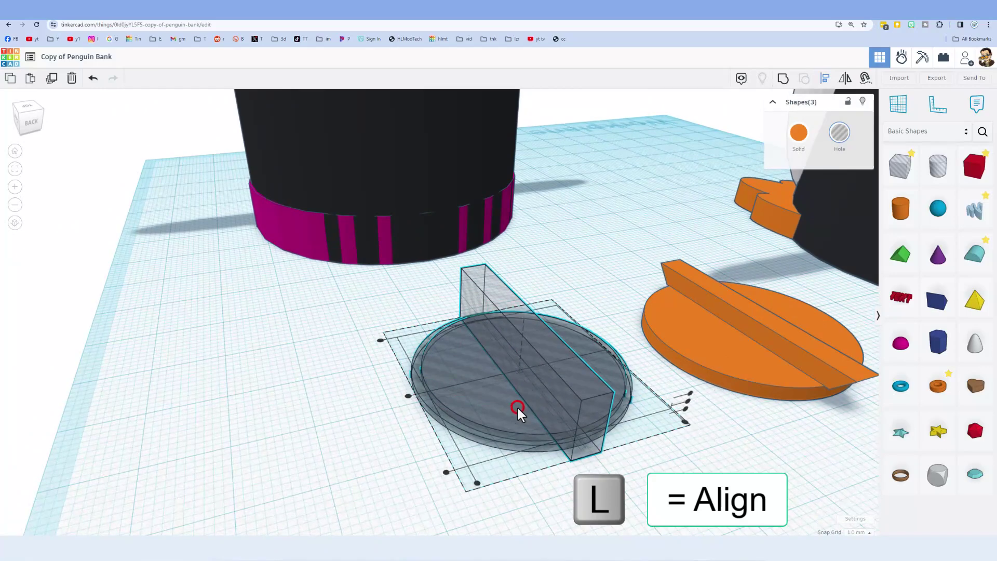
click(409, 396)
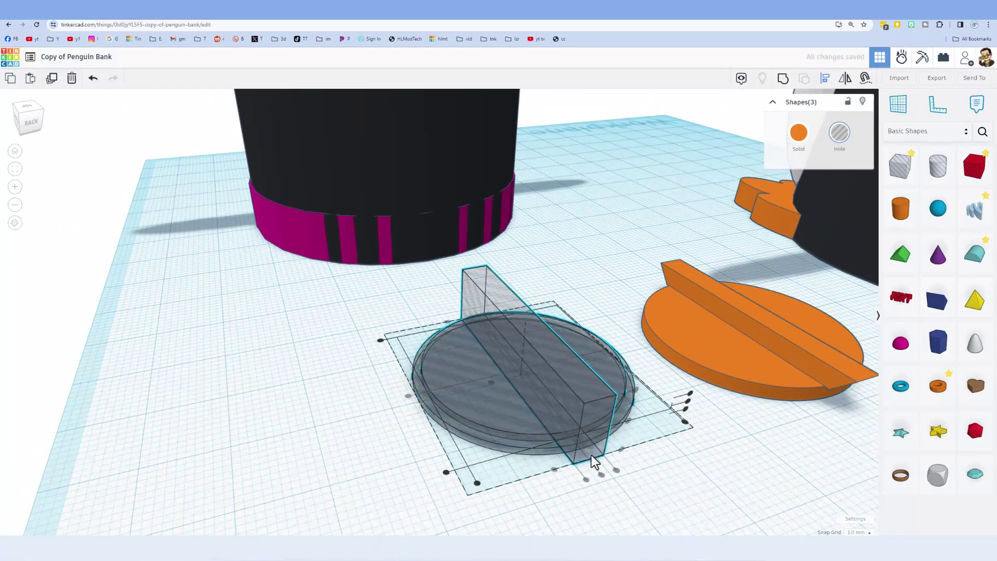
click(781, 79)
- Align the grouped lid cutout hole with the centre of the penguin's magenta base ring, keeping the ring fixed
shift+click(510, 307)
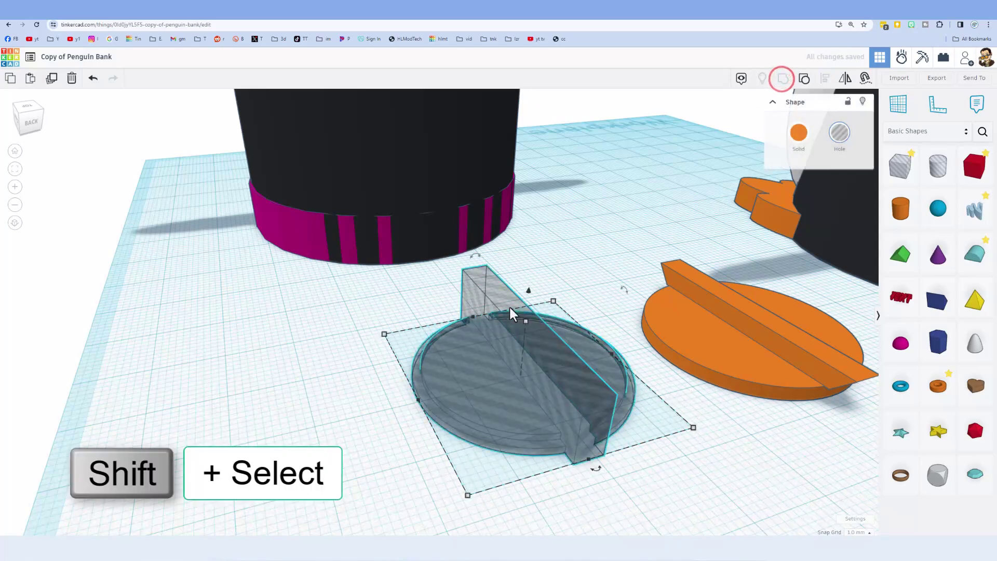
shift+click(291, 229)
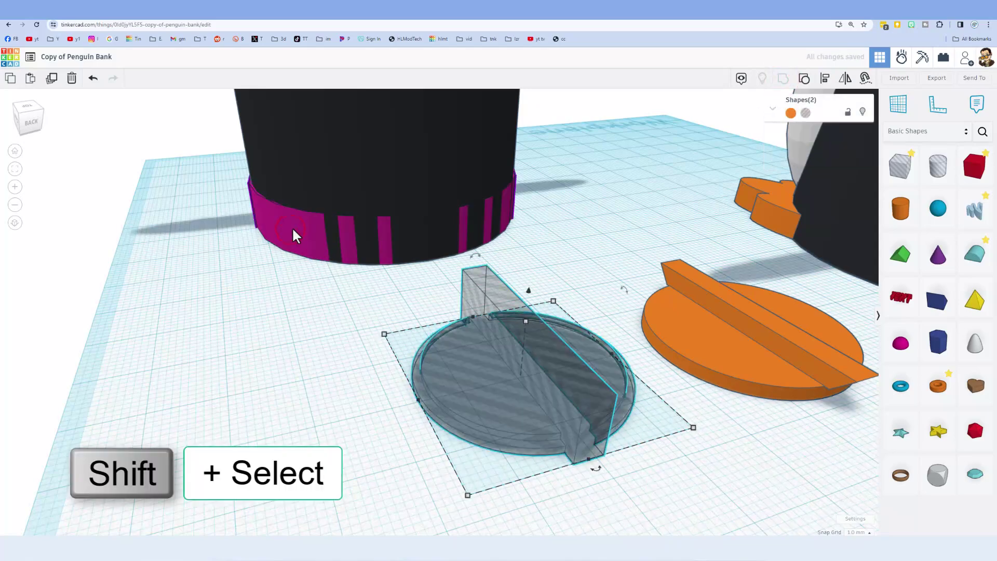
shift+click(285, 221)
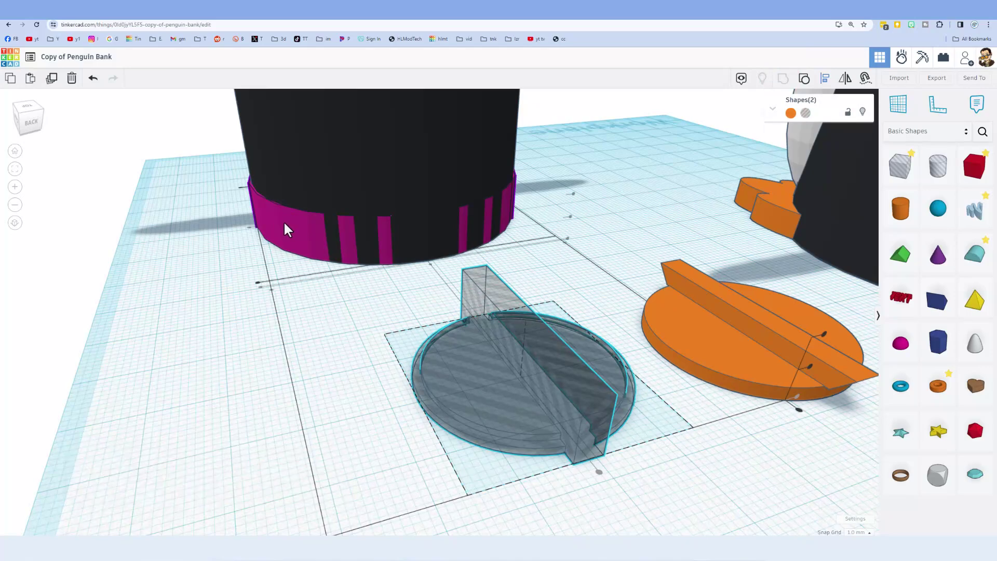
right_drag(284, 223, 314, 245)
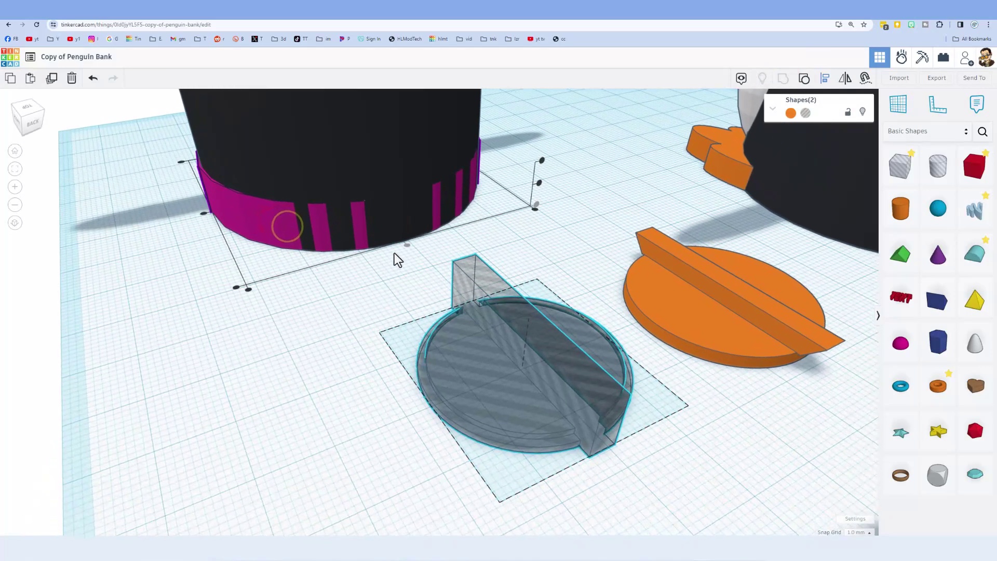
key(ctrl+g)
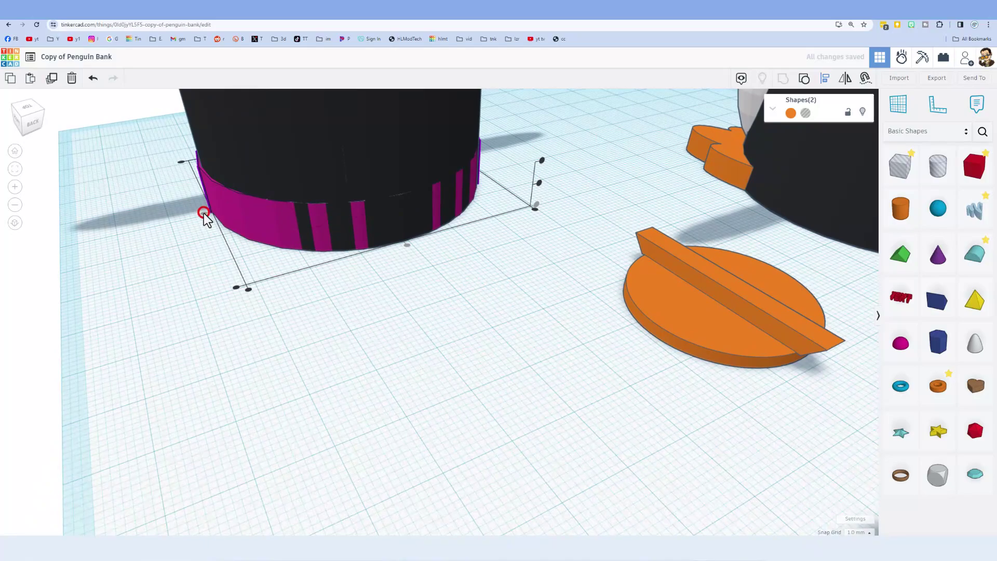
click(316, 289)
- Group the lid cutout hole with the penguin and its magenta base ring to cut the lid opening into the base
mouse_move(351, 327)
right_down()
mouse_move(346, 224)
mouse_move(338, 331)
right_up()
drag(321, 343, 400, 190)
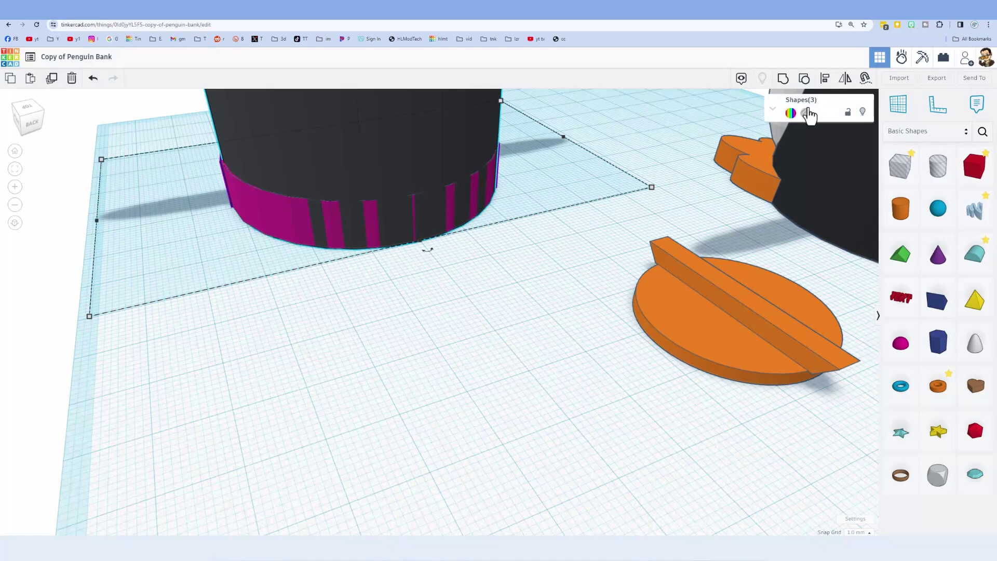
click(235, 254)
click(279, 214)
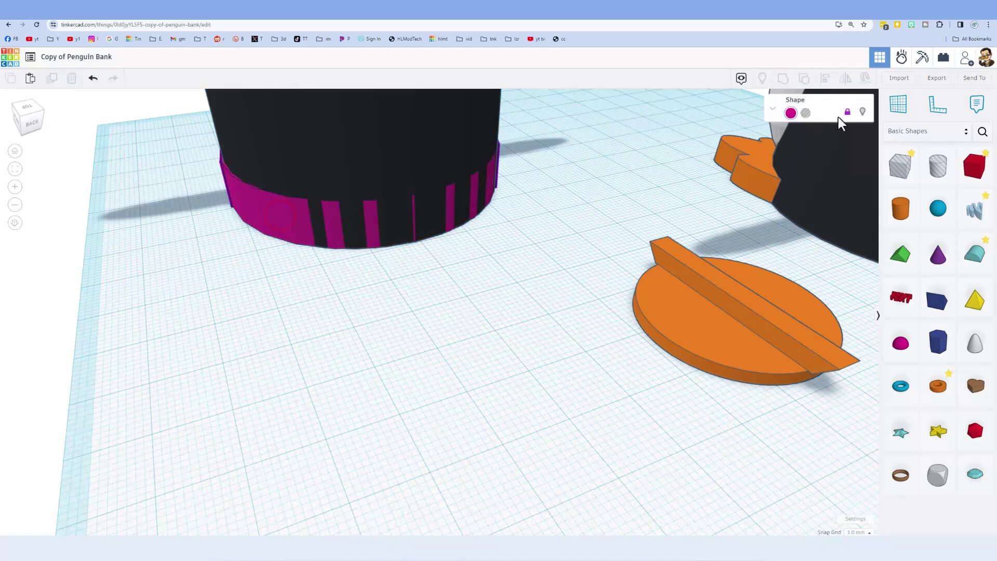
drag(258, 302, 422, 156)
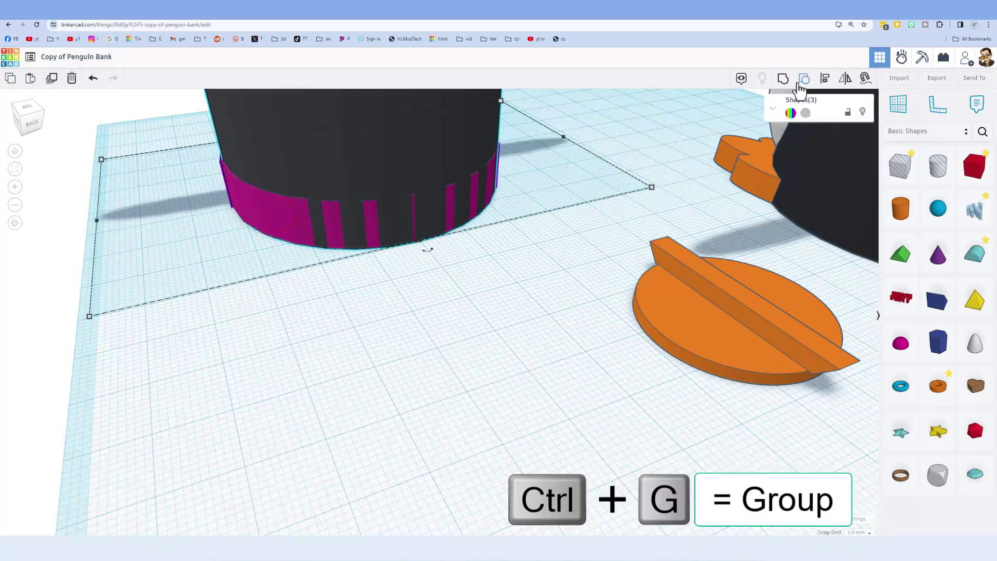
click(782, 79)
right_drag(545, 421, 613, 423)
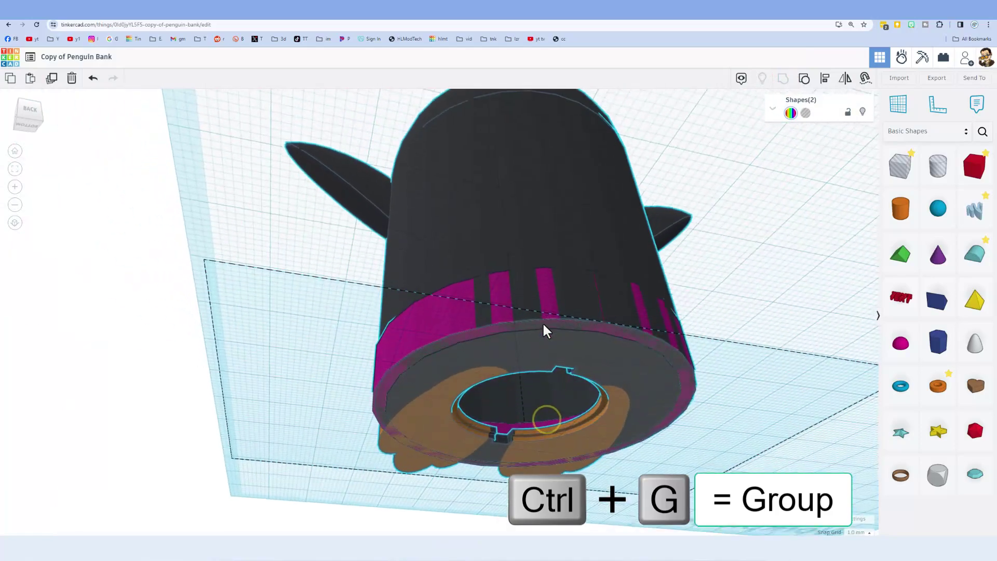
right_drag(734, 416, 717, 430)
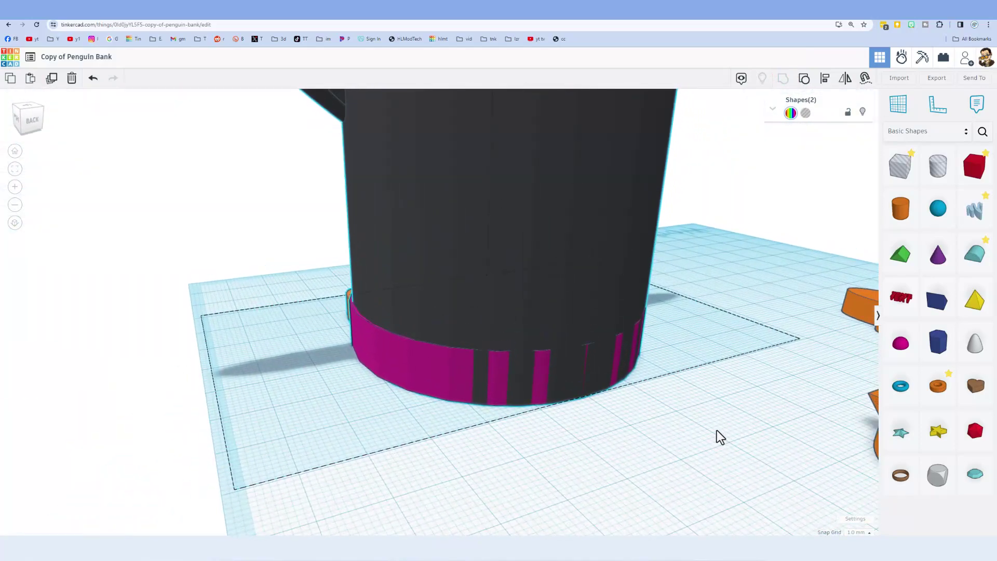
scroll(714, 430, down, 5)
- Ungroup the orange lid into its separate parts and check the diameter of its disc
click(575, 441)
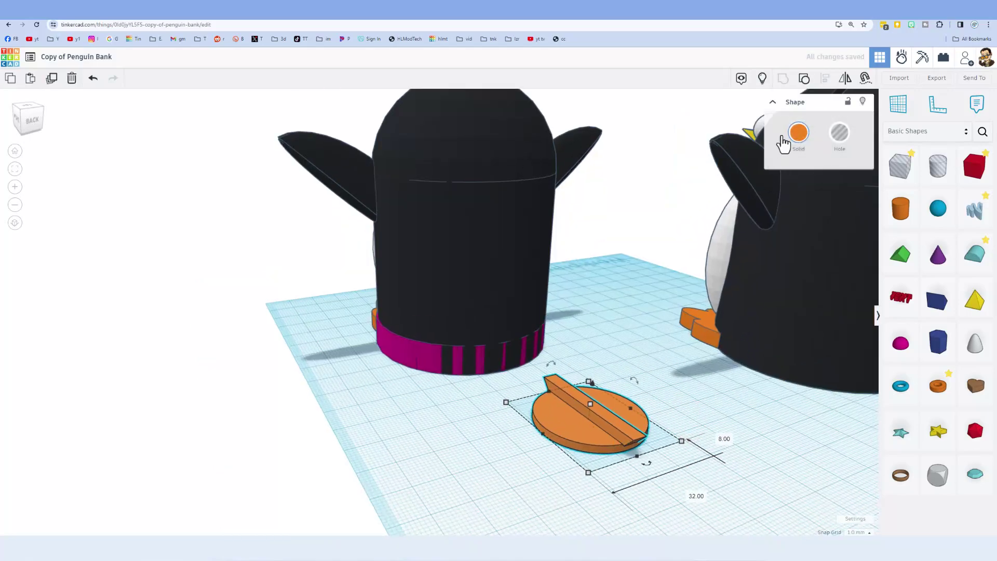
click(510, 533)
click(591, 445)
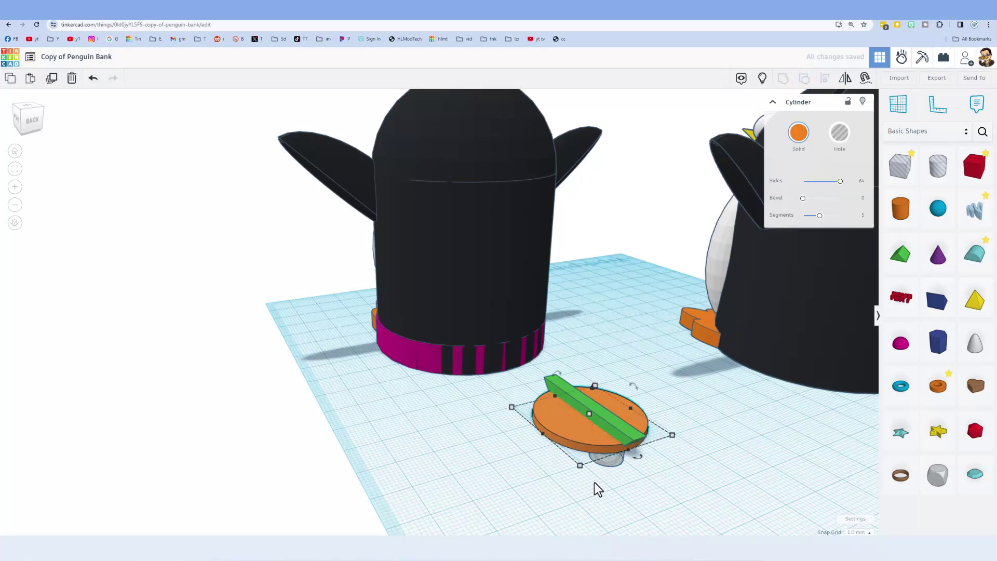
scroll(595, 485, up, 1)
click(575, 461)
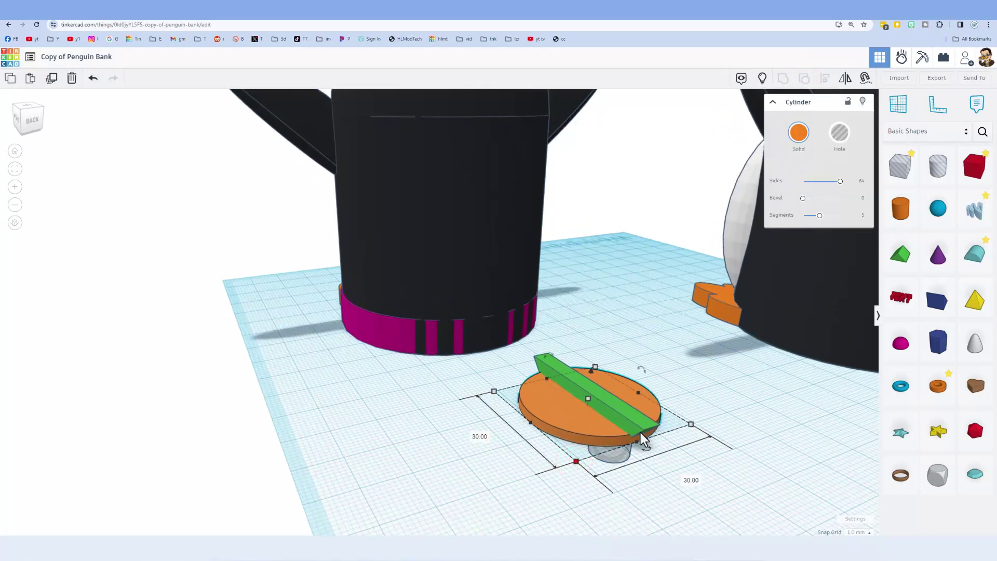
- Set the orange lid disc's thickness to 2 mm
scroll(557, 438, up, 1)
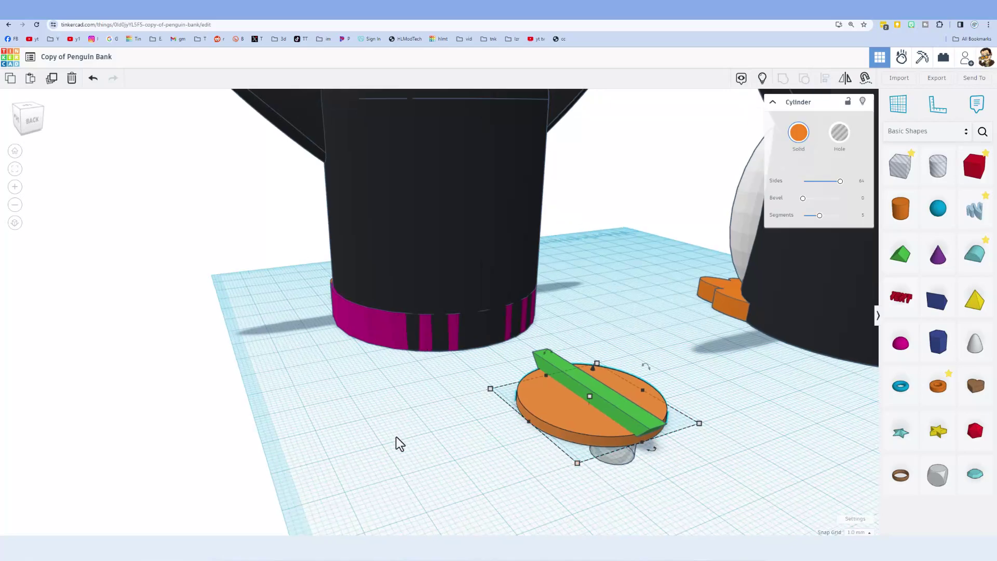
scroll(535, 417, up, 1)
right_drag(548, 418, 587, 404)
click(587, 404)
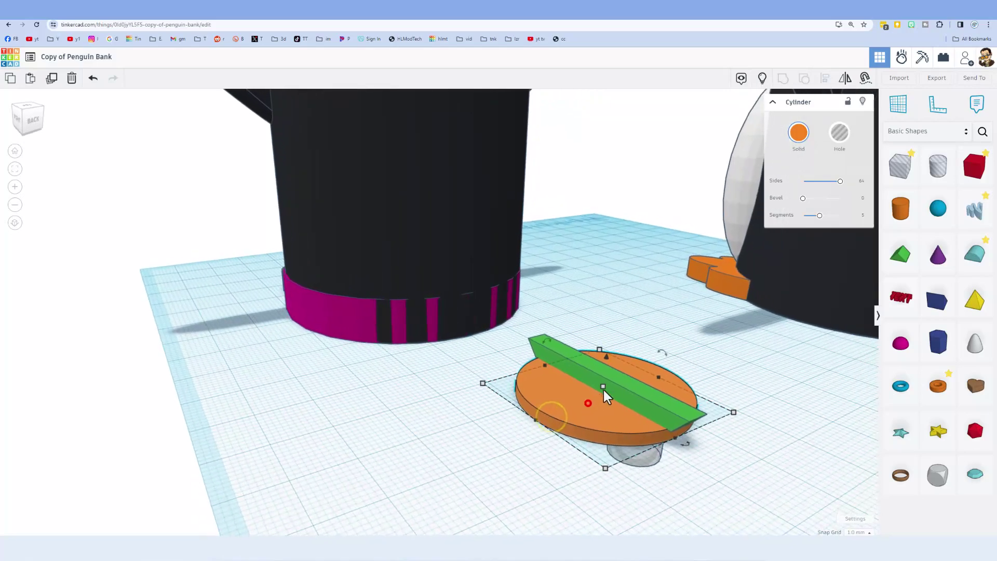
click(604, 387)
click(657, 391)
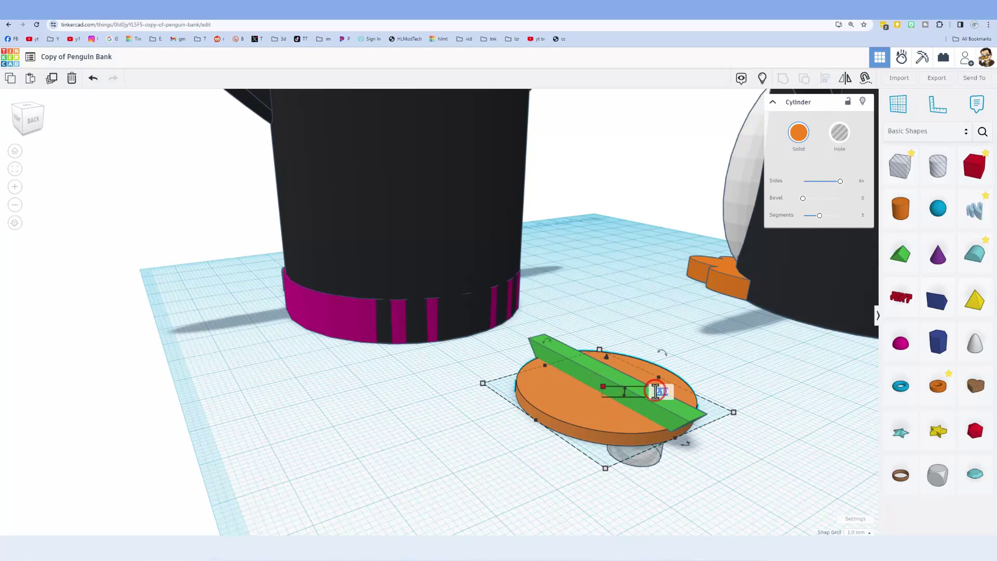
key(Return)
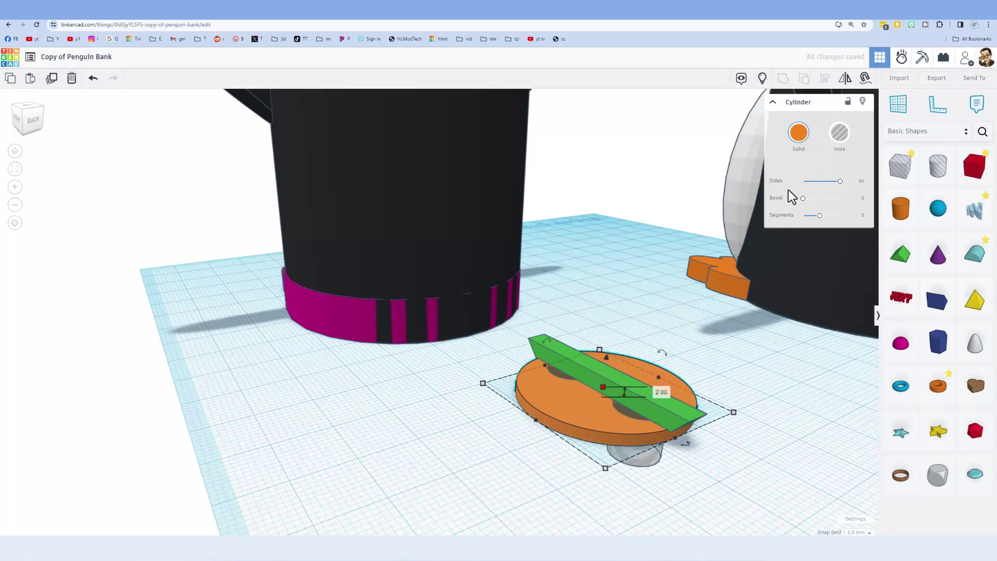
- Place the workplane on the top face of the lid disc and check the height of the green trapezoid bar
click(898, 105)
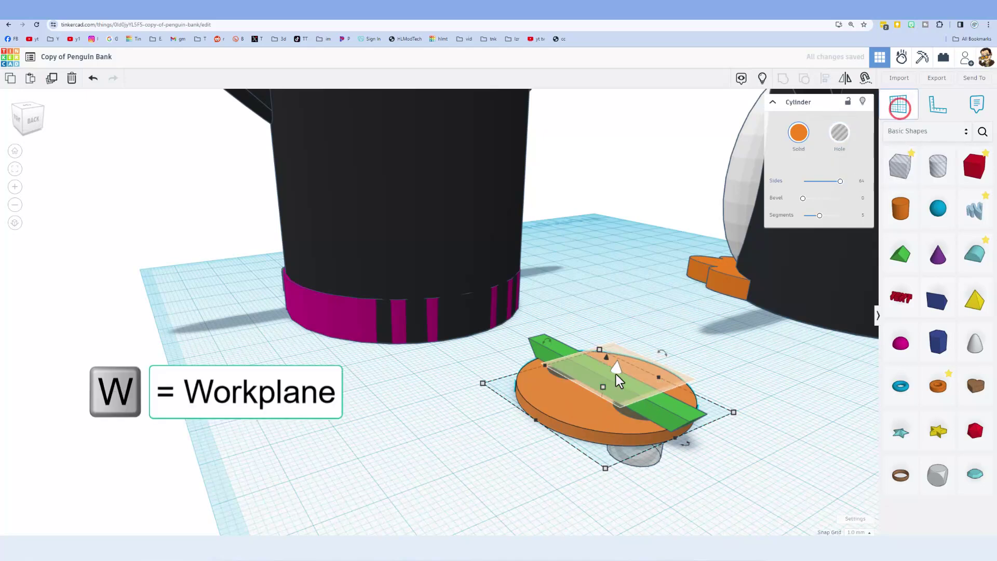
click(575, 404)
click(596, 384)
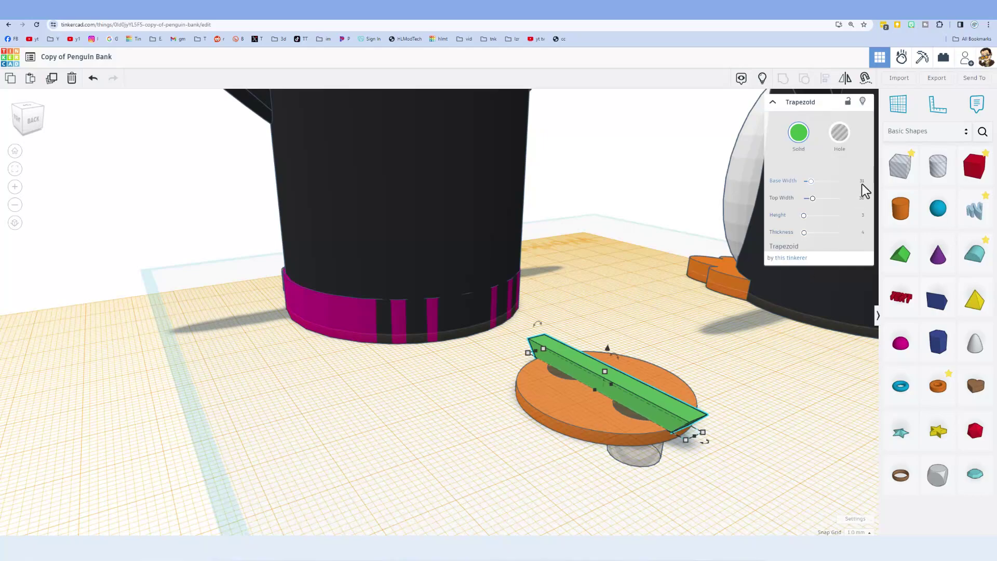
right_drag(679, 449, 711, 414)
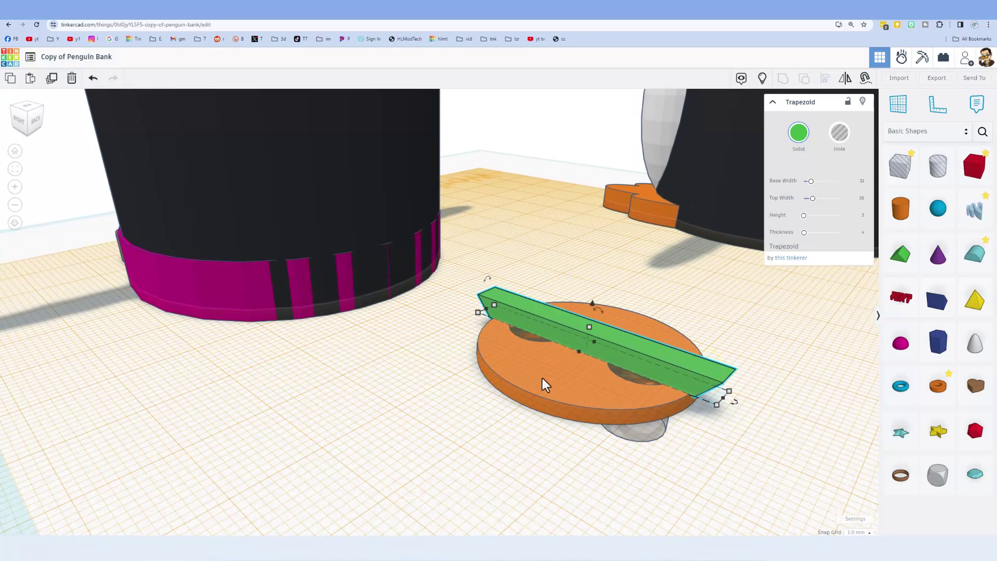
click(589, 327)
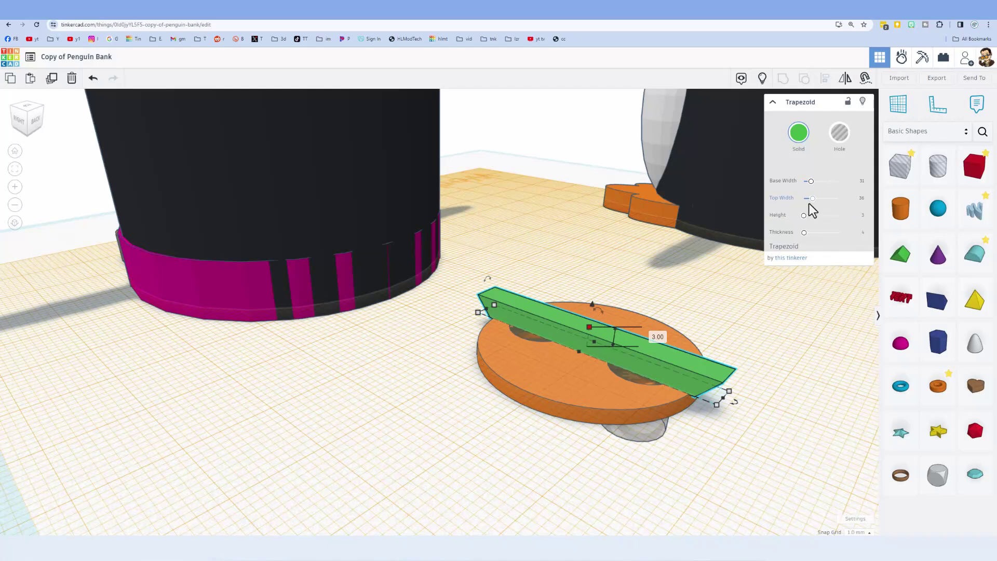
mouse_move(482, 309)
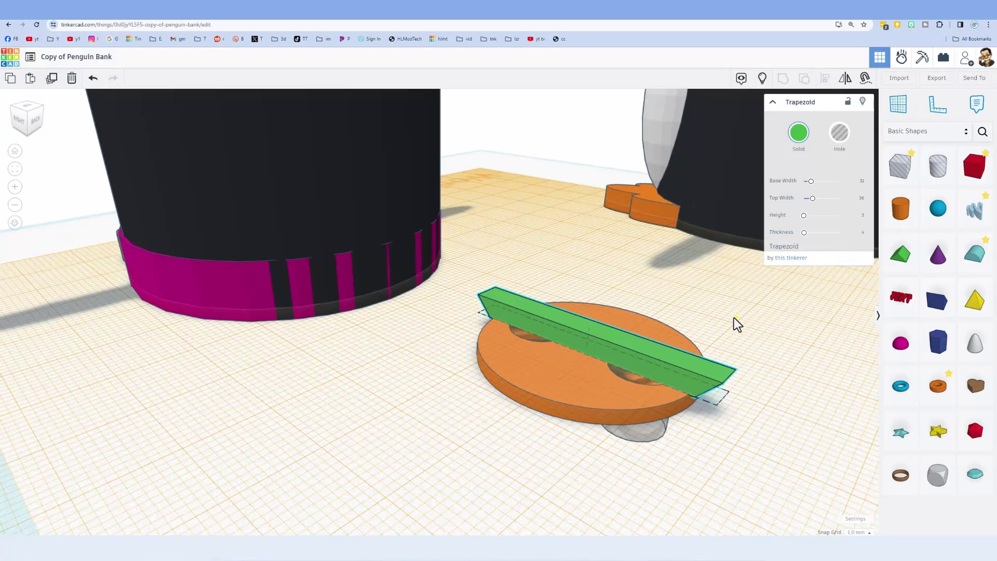
- Set the green trapezoid bar's thickness to 3.8
mouse_move(736, 317)
right_down()
mouse_move(623, 322)
mouse_move(530, 307)
right_up()
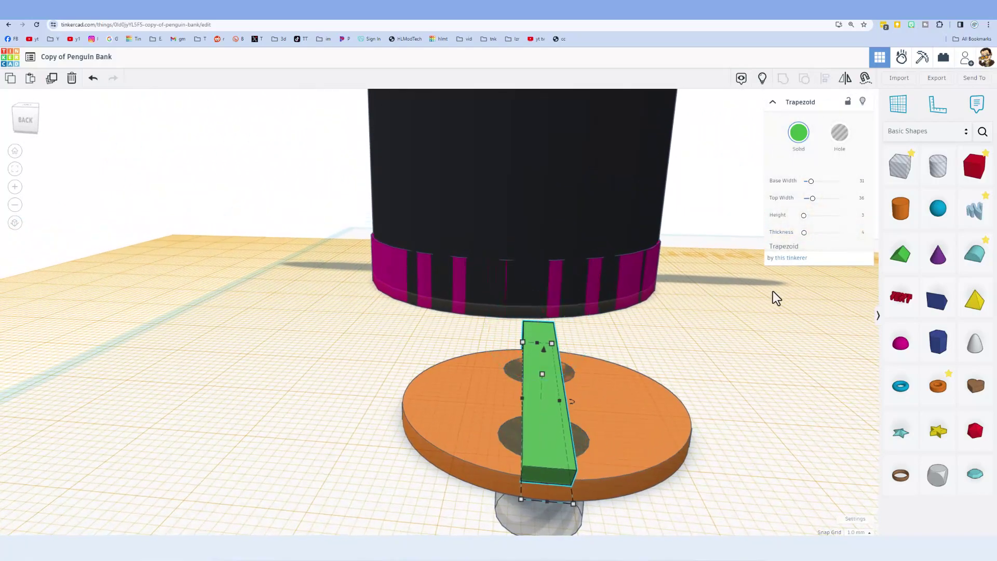
click(863, 233)
key(Return)
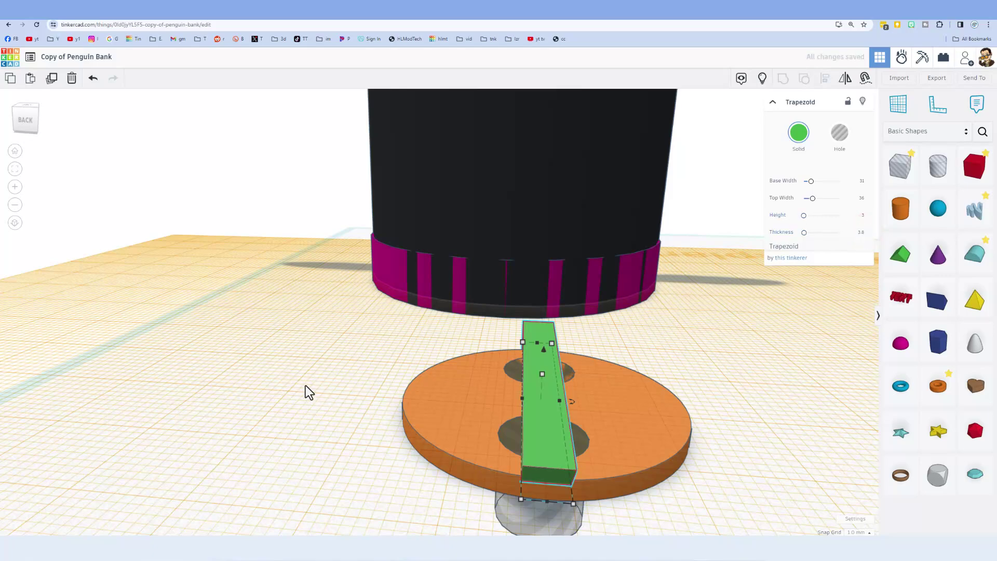
right_drag(407, 402, 649, 378)
scroll(591, 398, up, 2)
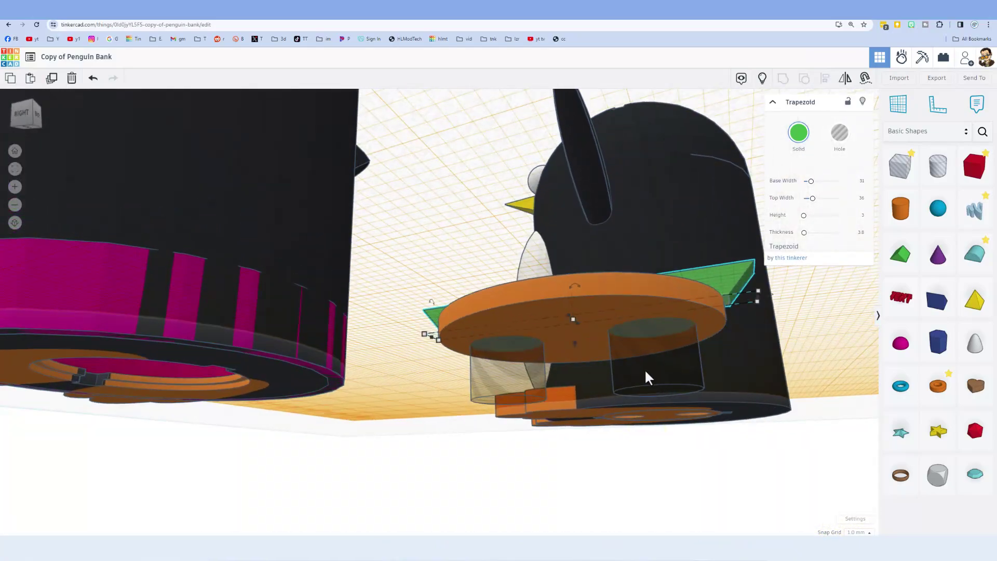
- Set the snap grid to 0.1 mm and nudge the lid's two finger-hole cylinders down in 0.1 mm steps
click(649, 369)
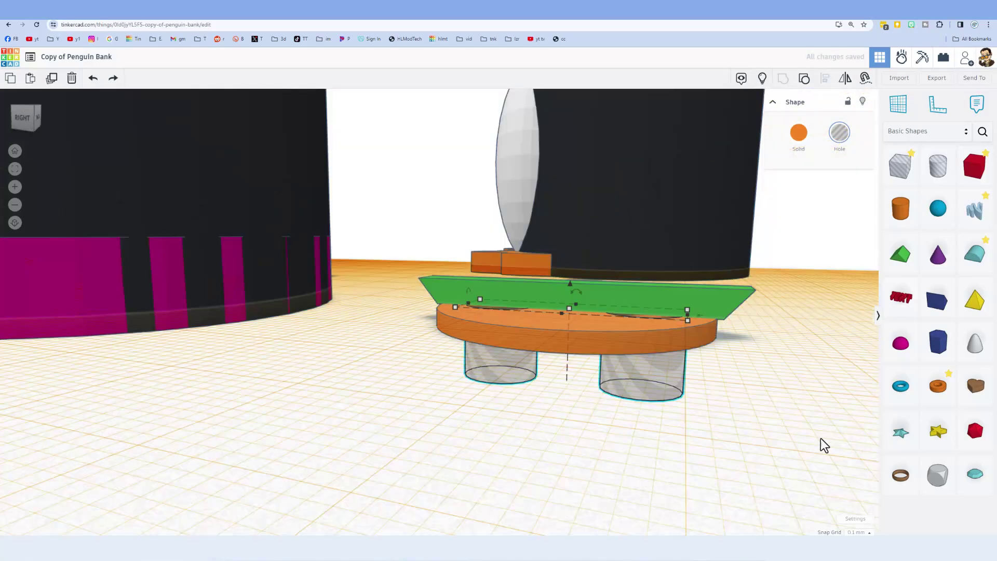
click(858, 532)
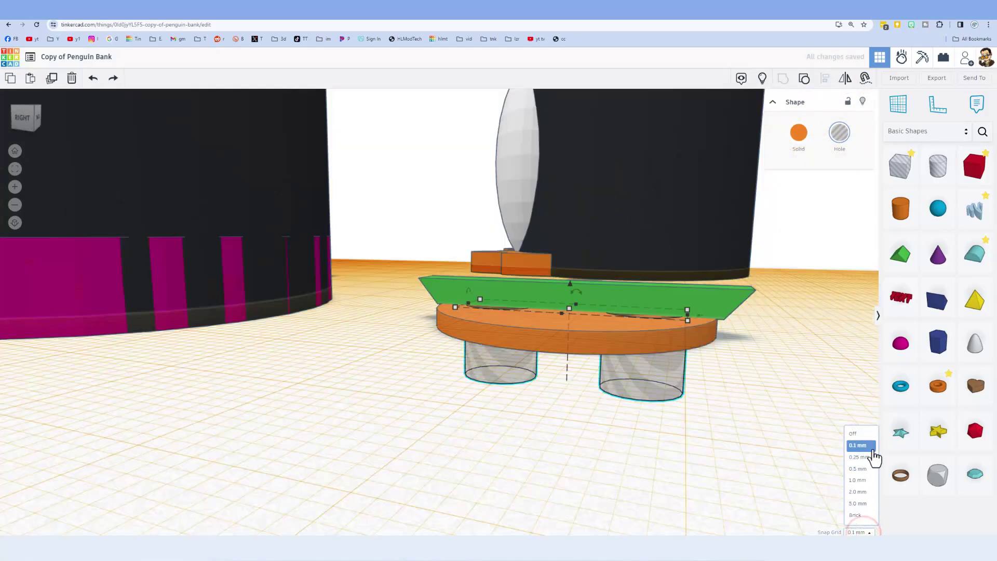
click(873, 449)
key(ctrl+Down)
key(ctrl+Down)
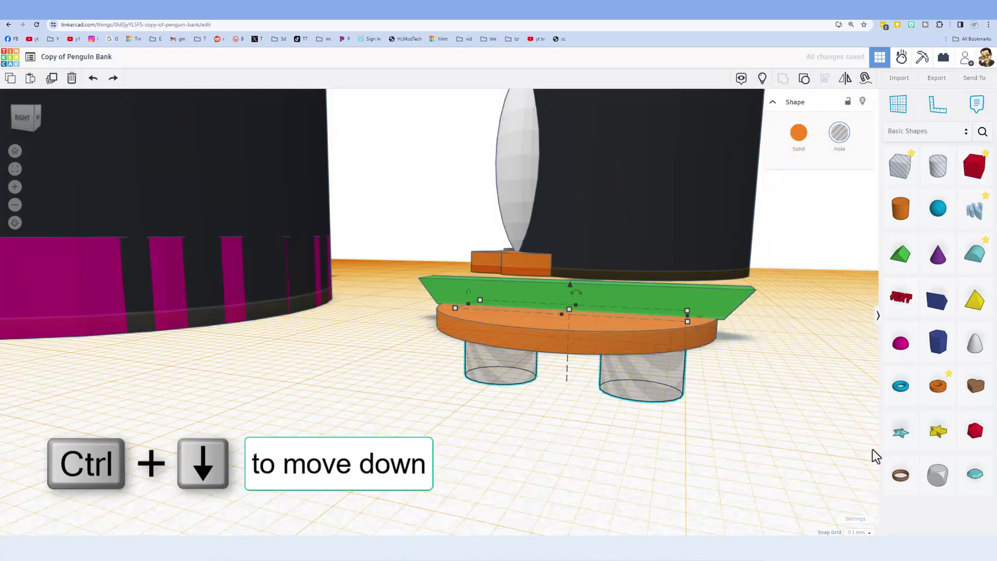
key(ctrl+Down)
- Group the orange disc, green trapezoid bar and finger-hole cylinders into one lid
right_drag(694, 534, 525, 532)
scroll(444, 487, down, 3)
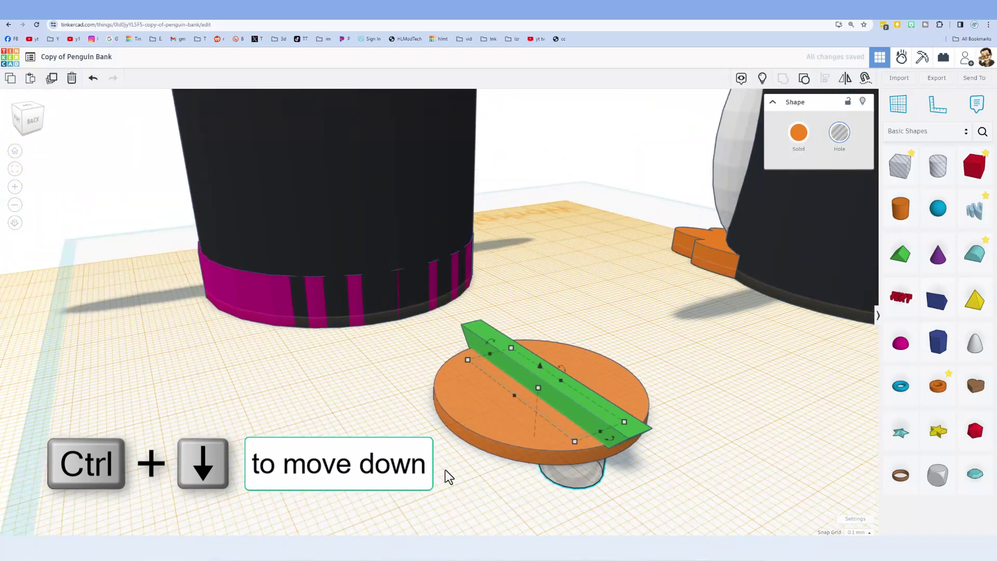
right_drag(445, 476, 440, 463)
click(402, 343)
drag(416, 285, 620, 430)
key(ctrl+g)
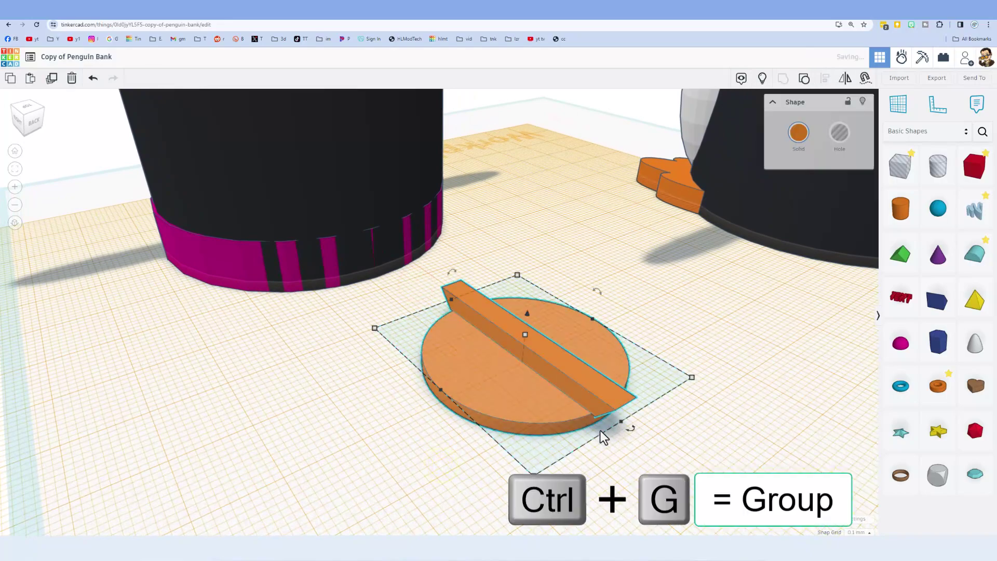
- Return the workplane to the base grid
right_drag(600, 429, 524, 429)
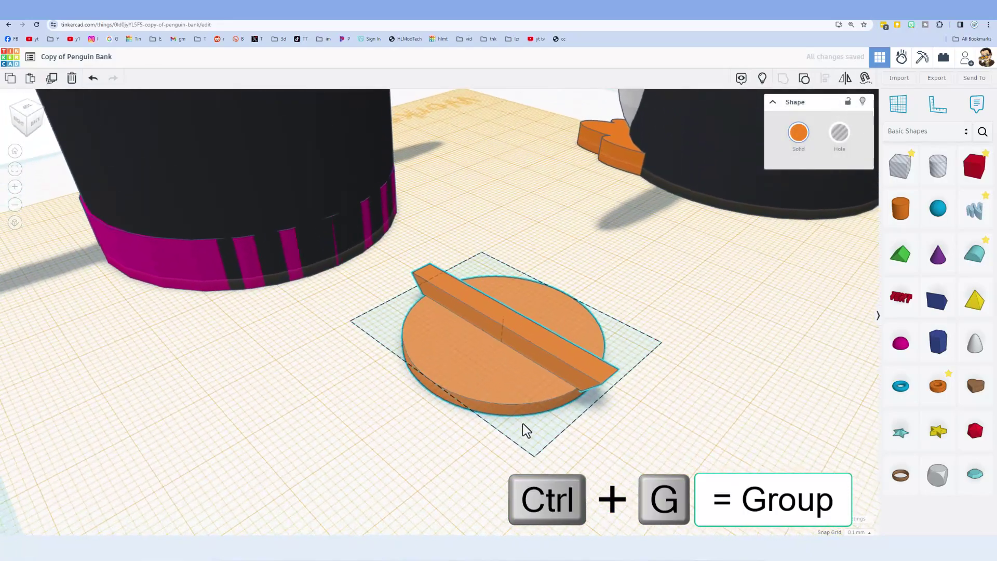
key(w)
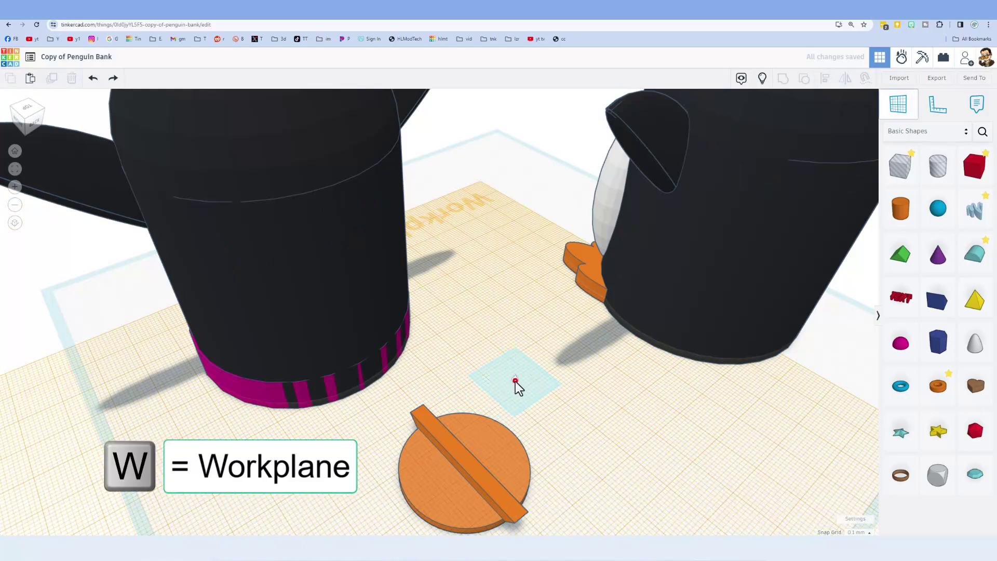
click(515, 380)
right_drag(497, 411, 270, 395)
- Align the lid to the centre of the penguin's magenta base ring in both horizontal directions
click(460, 400)
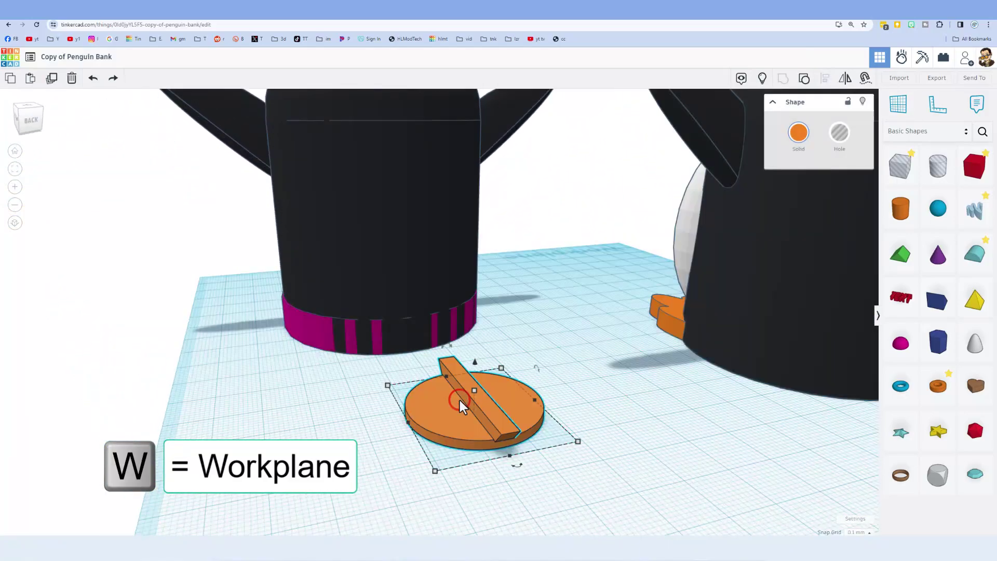
shift+click(306, 341)
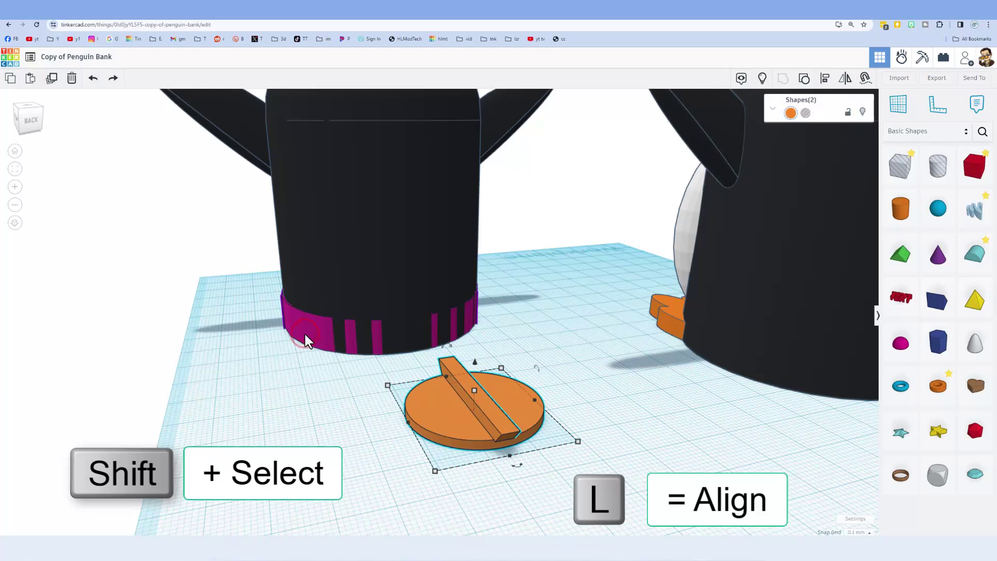
key(l)
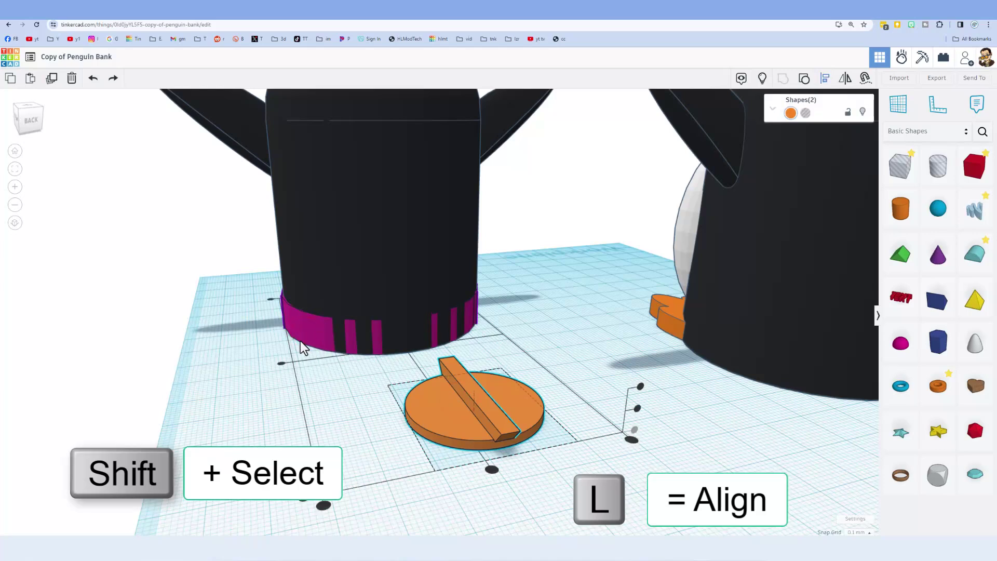
click(276, 330)
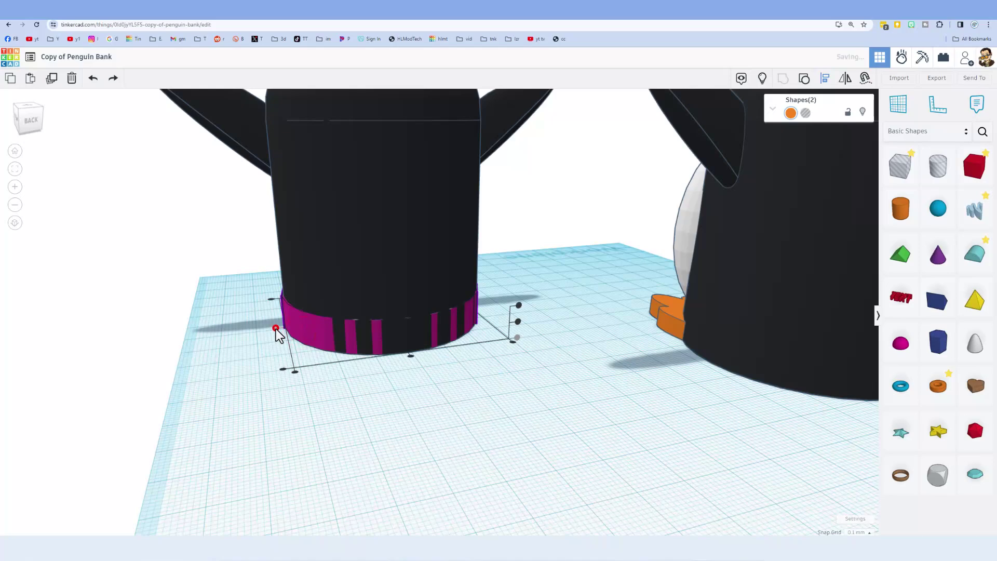
click(410, 356)
- Examine the lid's fit in the base cutout from below and select the magenta base ring
right_drag(363, 453, 404, 328)
scroll(401, 322, up, 10)
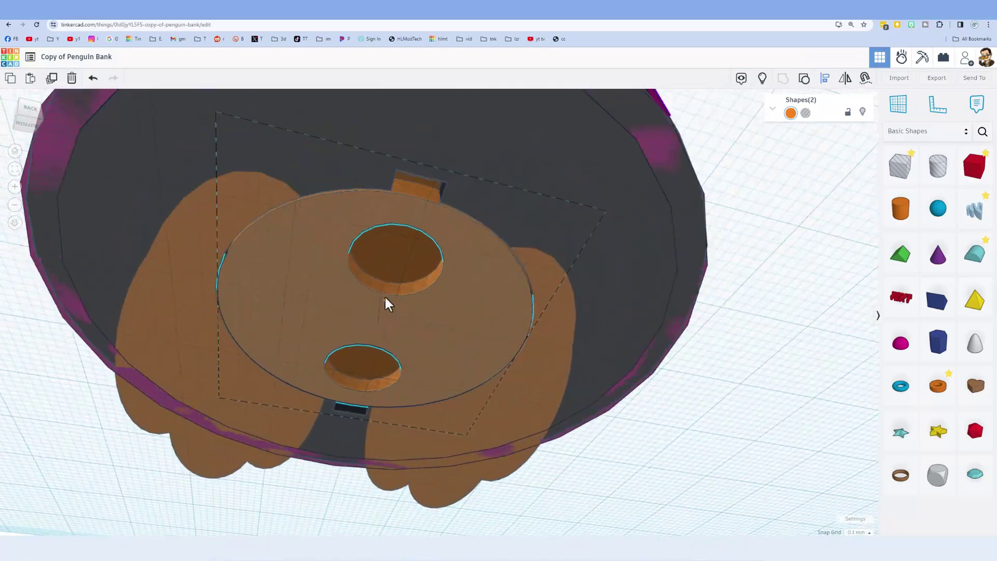
right_drag(377, 253, 233, 207)
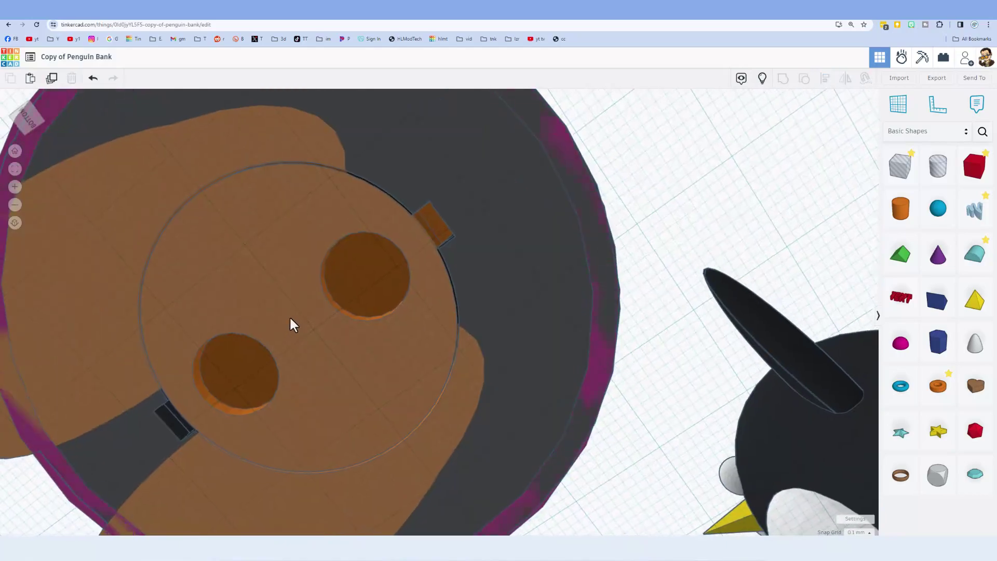
right_drag(290, 319, 245, 352)
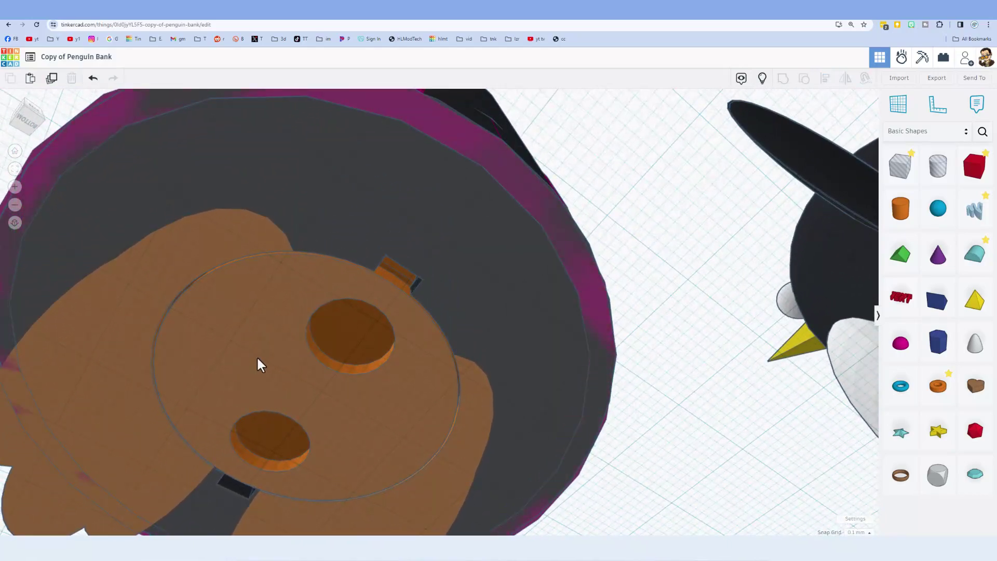
scroll(280, 378, down, 4)
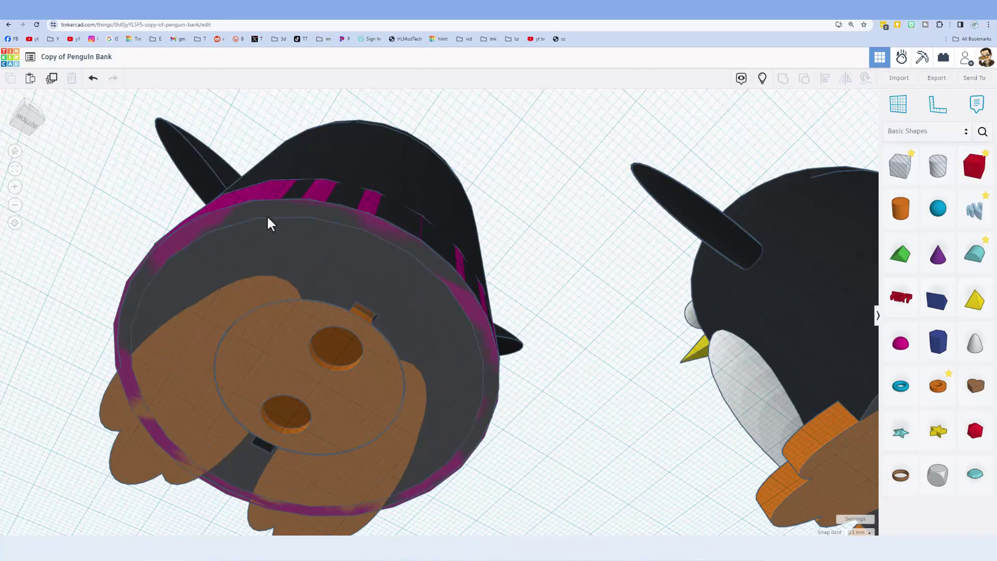
click(259, 197)
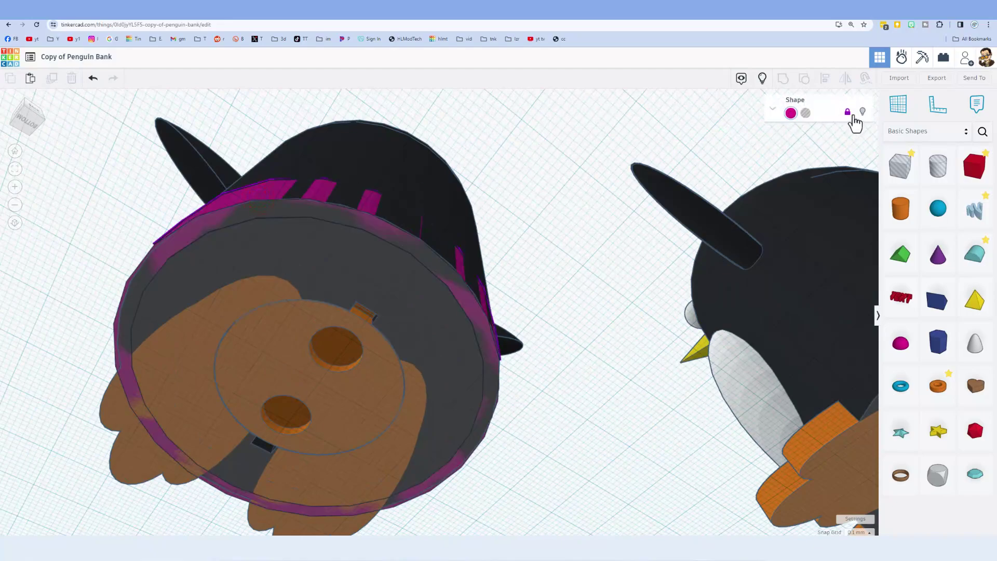
- Change the workspace background of the two-penguin design to a custom light blue-violet colour
right_drag(296, 413, 659, 378)
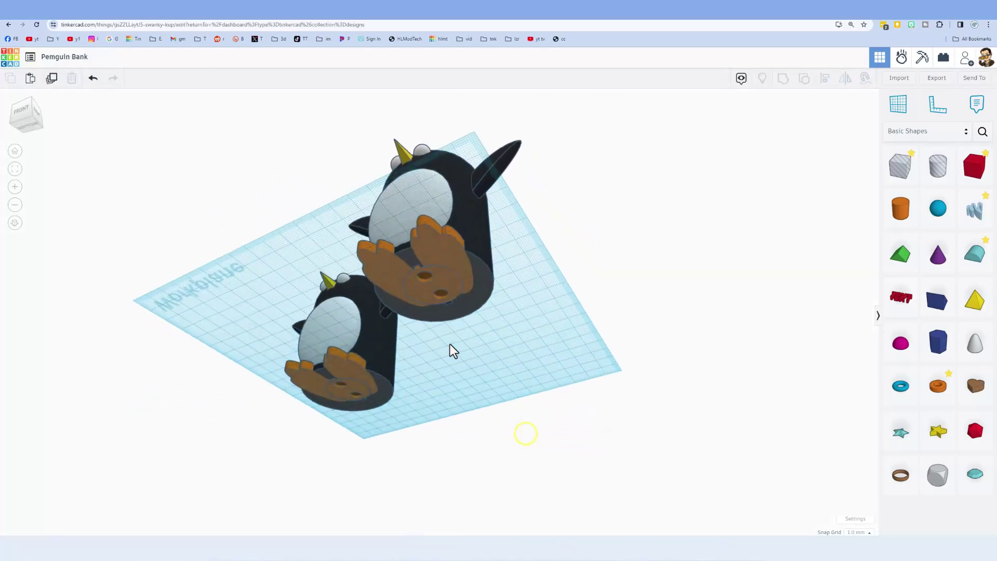
right_drag(430, 277, 654, 363)
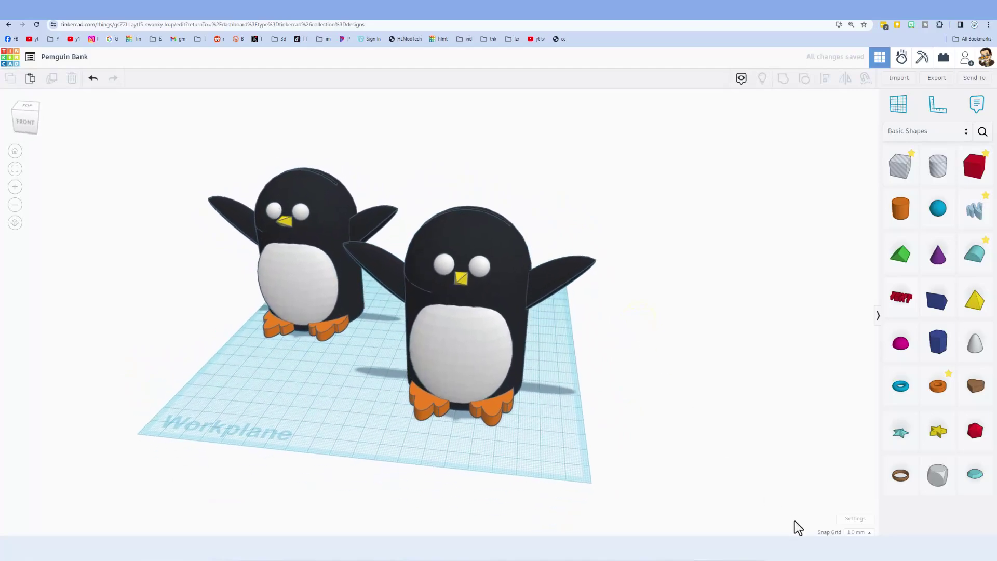
click(847, 519)
click(578, 198)
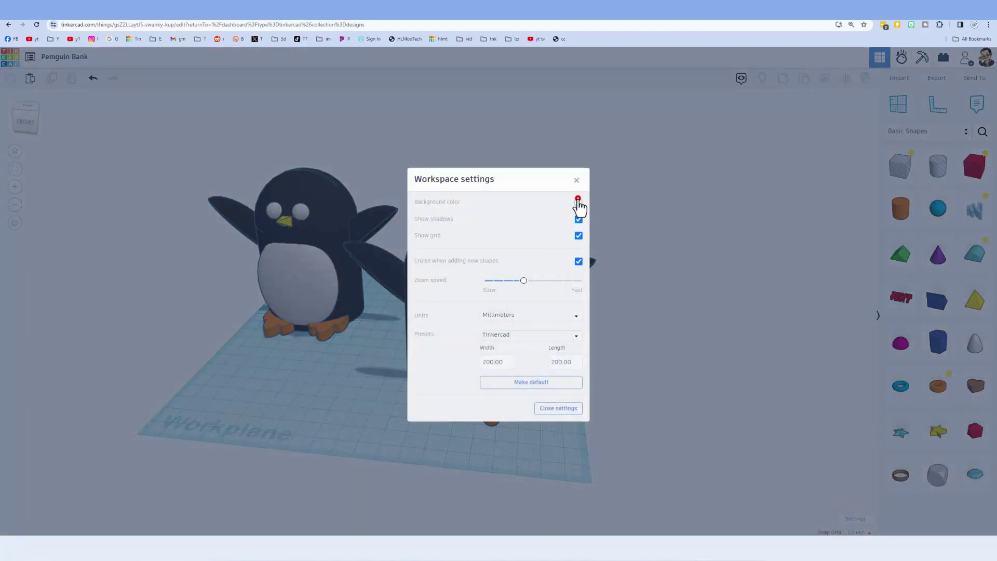
click(568, 227)
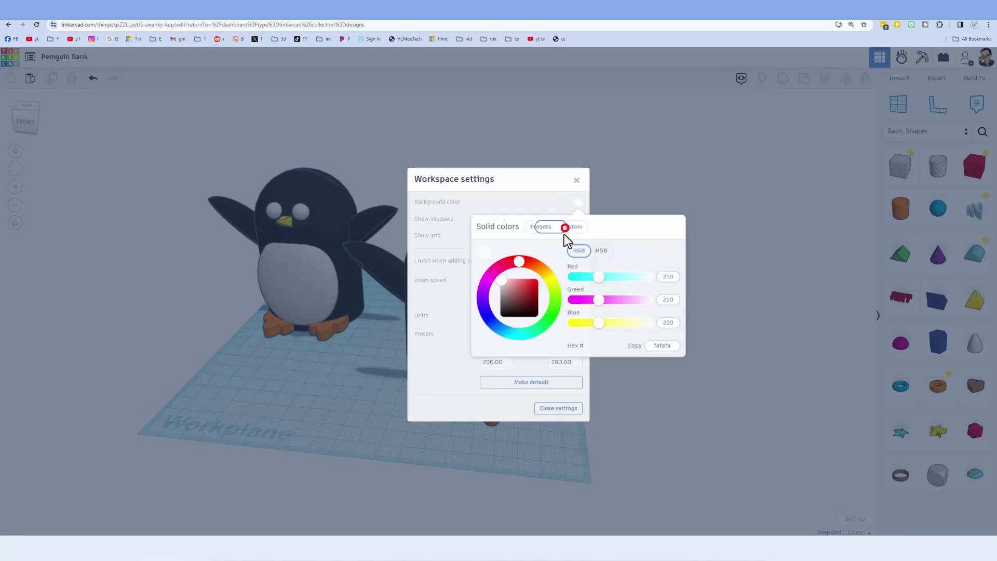
click(489, 322)
drag(520, 294, 515, 270)
click(522, 191)
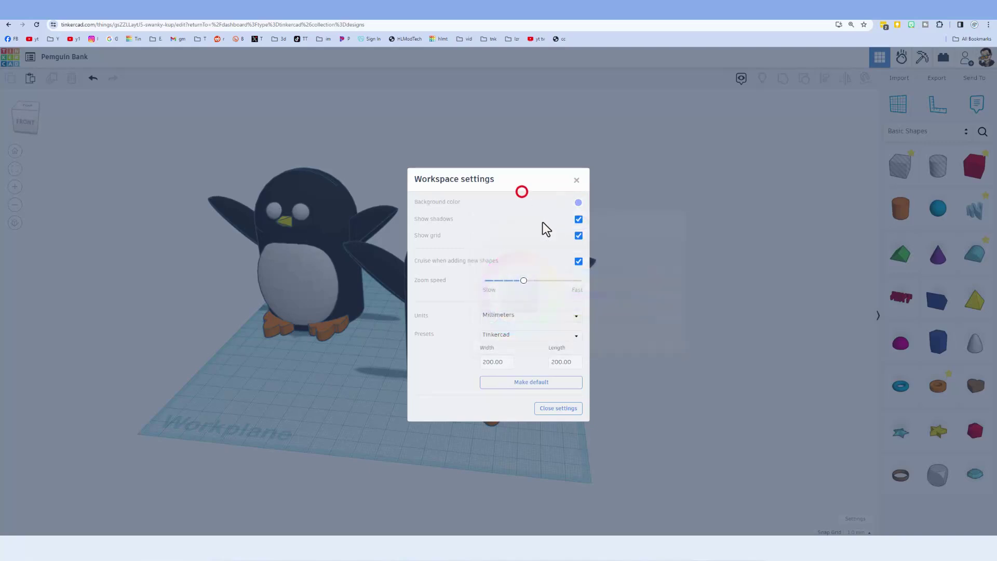
- Hide the workspace grid and close the workspace settings
click(578, 235)
click(647, 298)
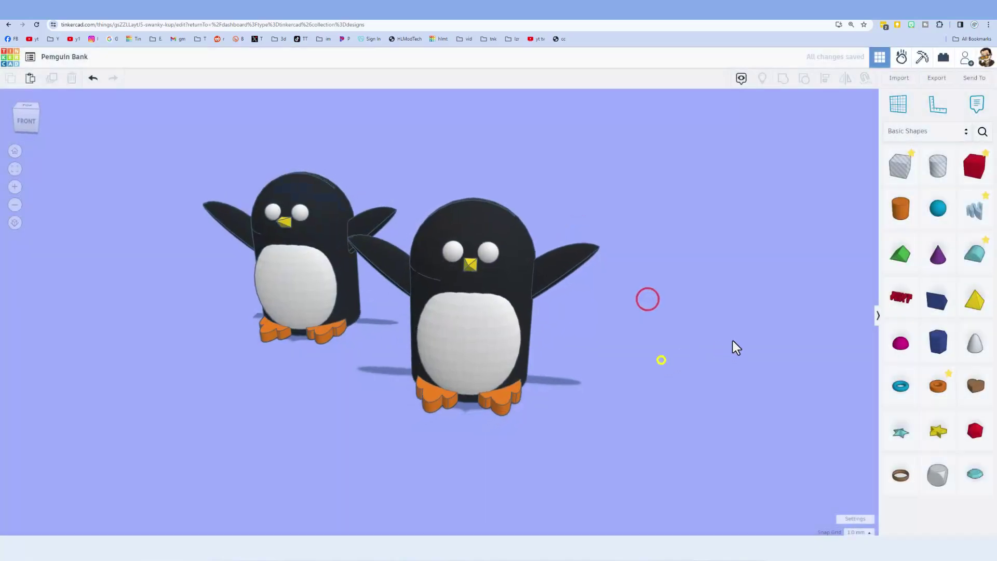
right_drag(709, 316, 665, 363)
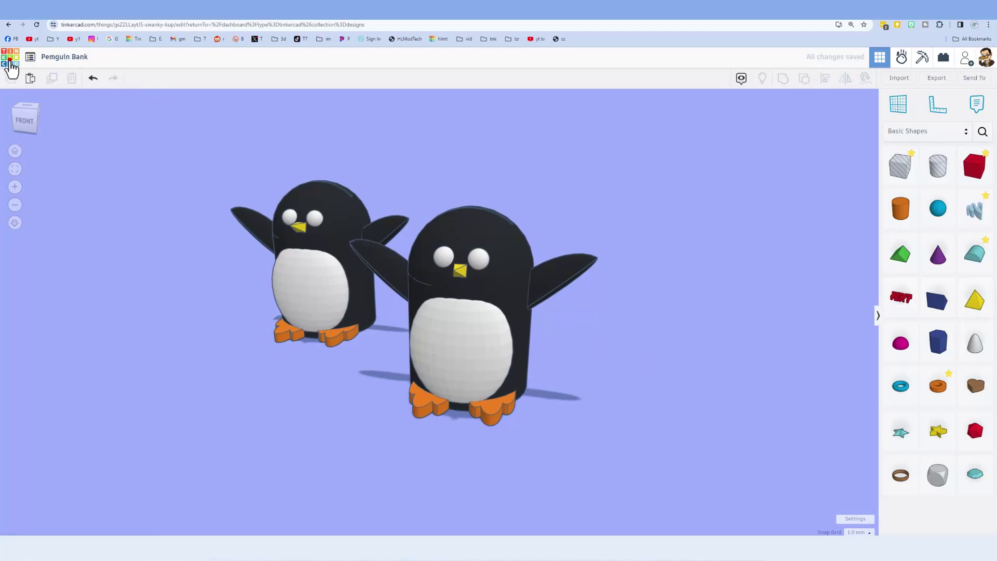
- Return to the designs dashboard and open the properties of the penguin bank design
click(11, 64)
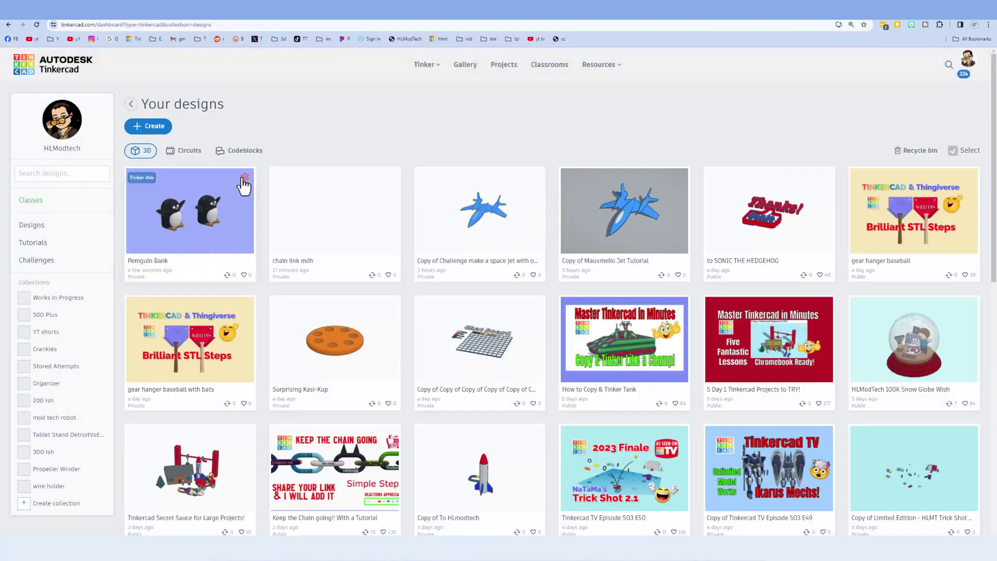
click(242, 178)
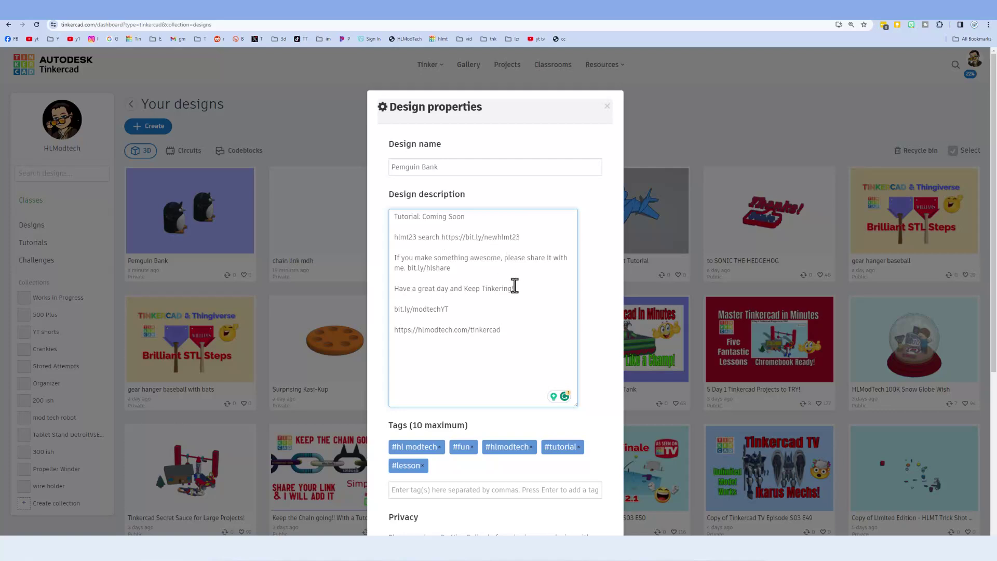
- Add the tag hlmt23 to the design
scroll(494, 354, down, 2)
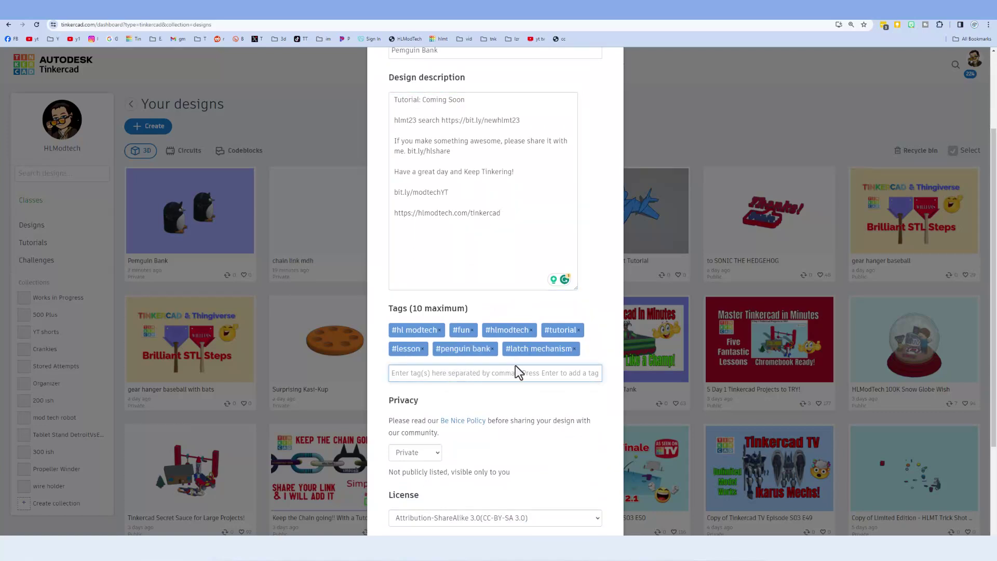
click(453, 372)
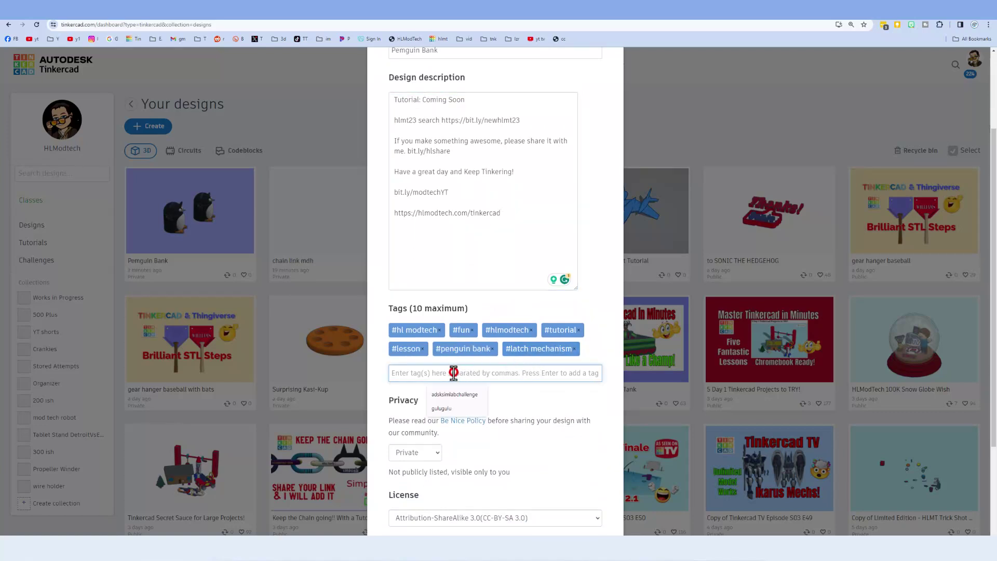
text(hl)
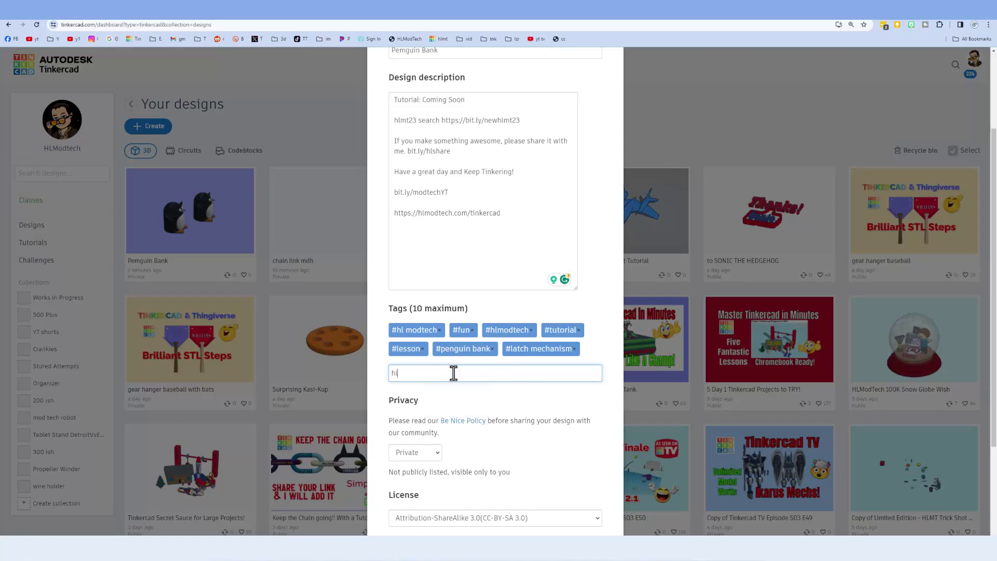
text(mt23)
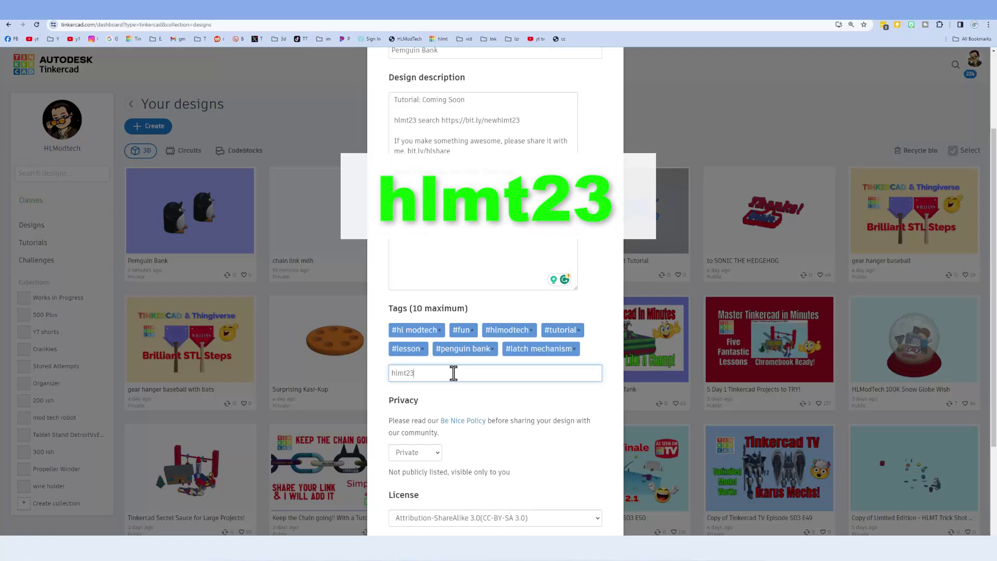
key(Return)
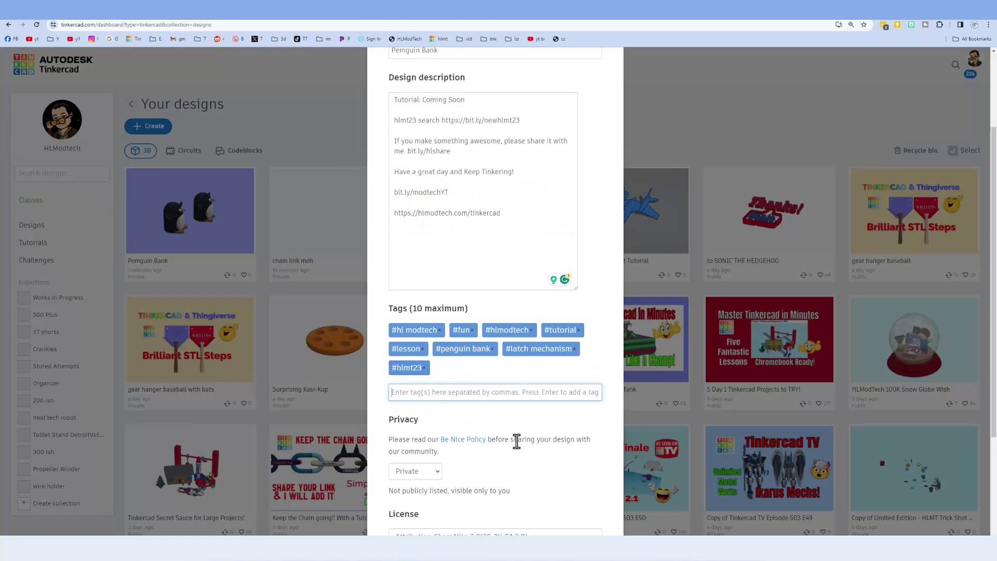
- Set the design's privacy to Public and its license to Attribution-NoDerivs 3.0 (CC-BY-ND 3.0), and save the changes
scroll(517, 440, down, 3)
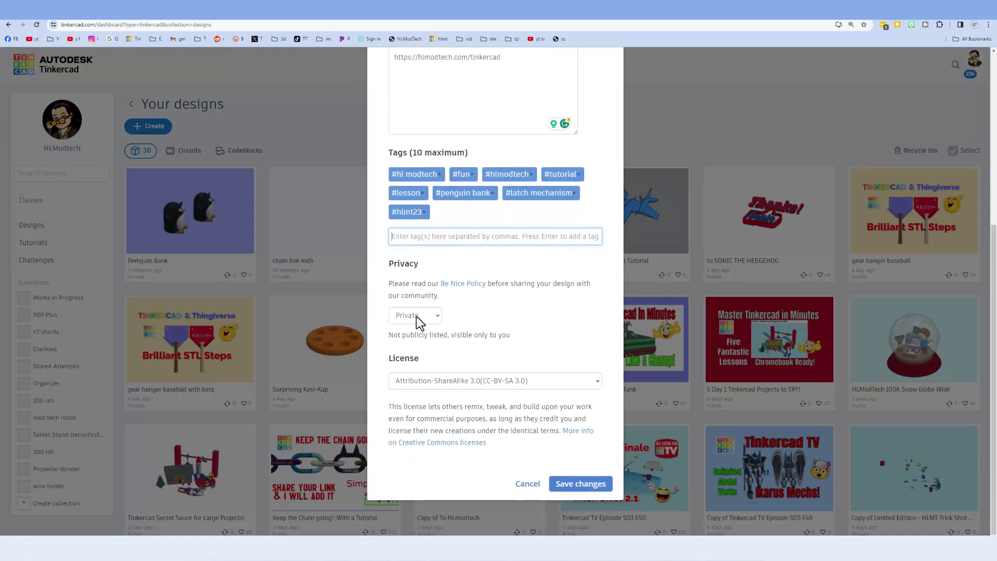
click(415, 315)
click(411, 350)
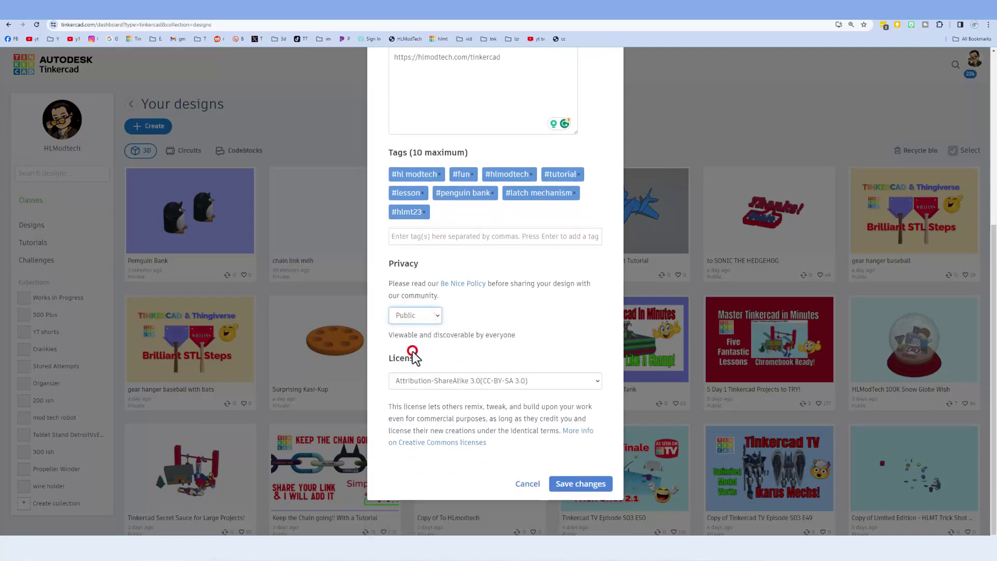
click(458, 374)
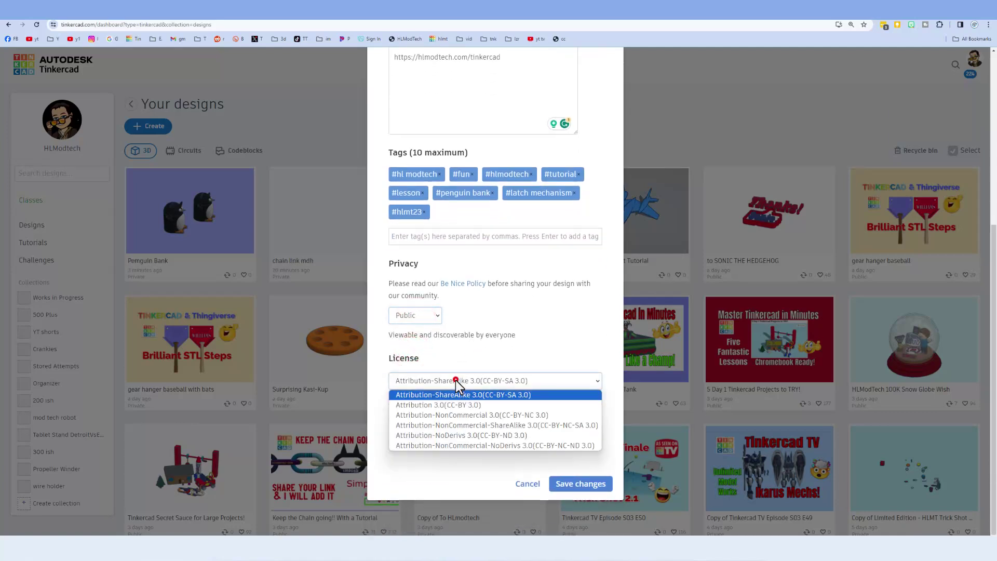
click(447, 435)
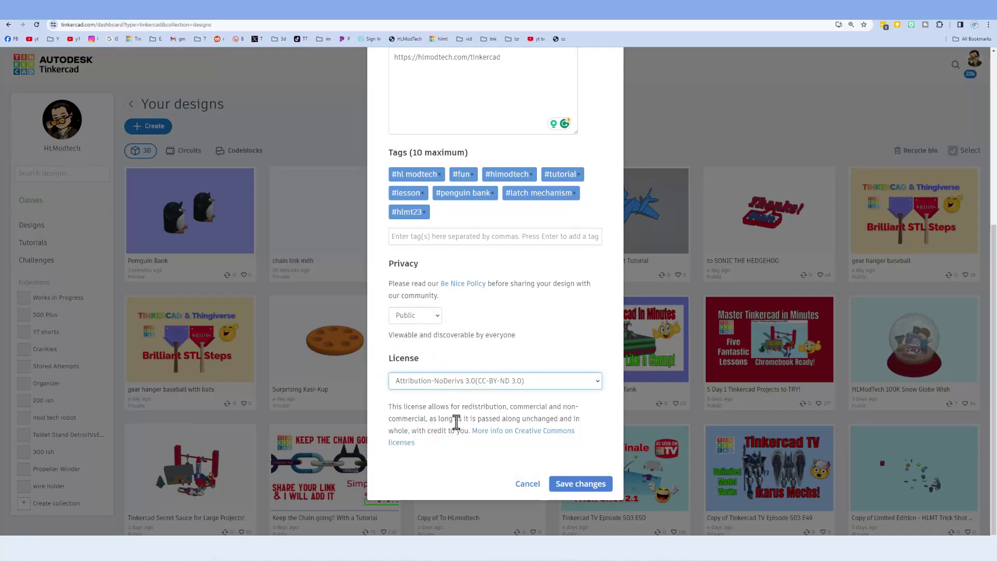
scroll(468, 457, up, 5)
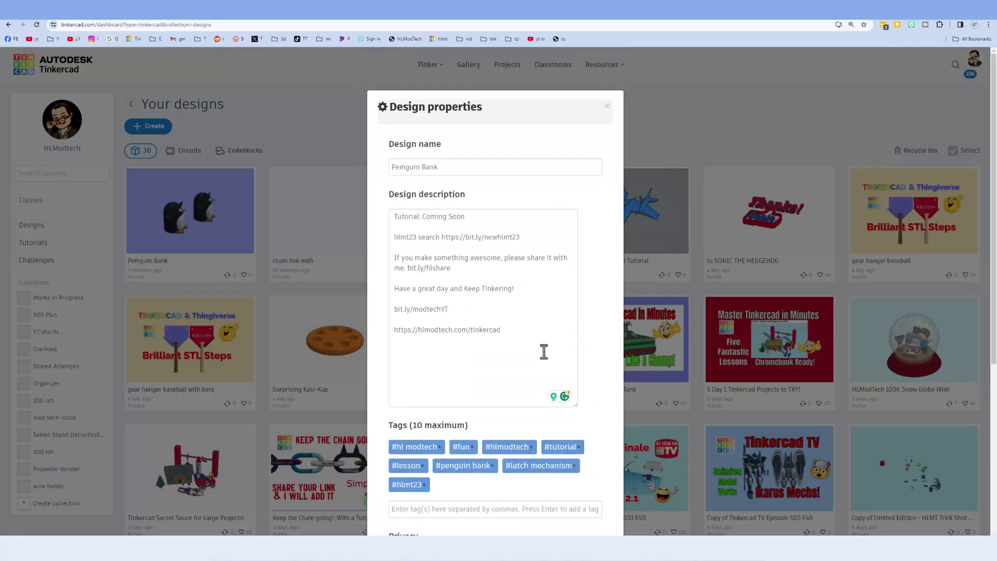
scroll(606, 367, down, 5)
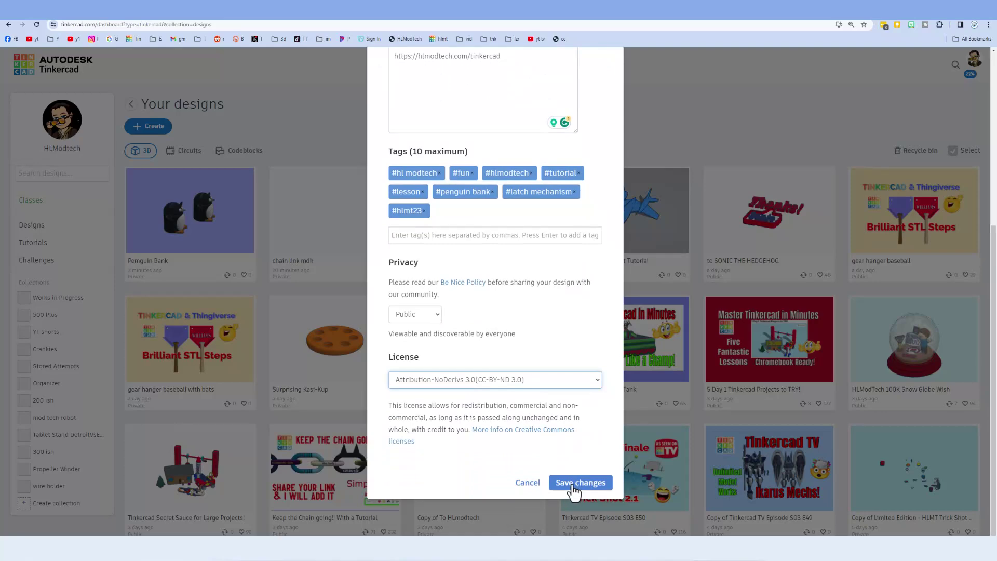
click(575, 482)
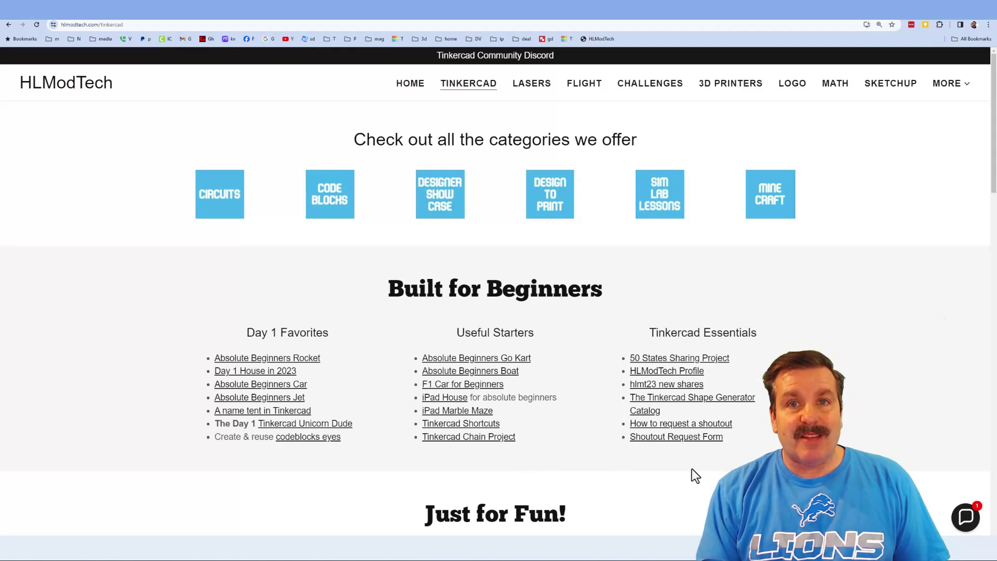
- On the HLModTech Tinkercad page, open and close the contact chat and follow the Tinkercad Community Discord link
click(964, 516)
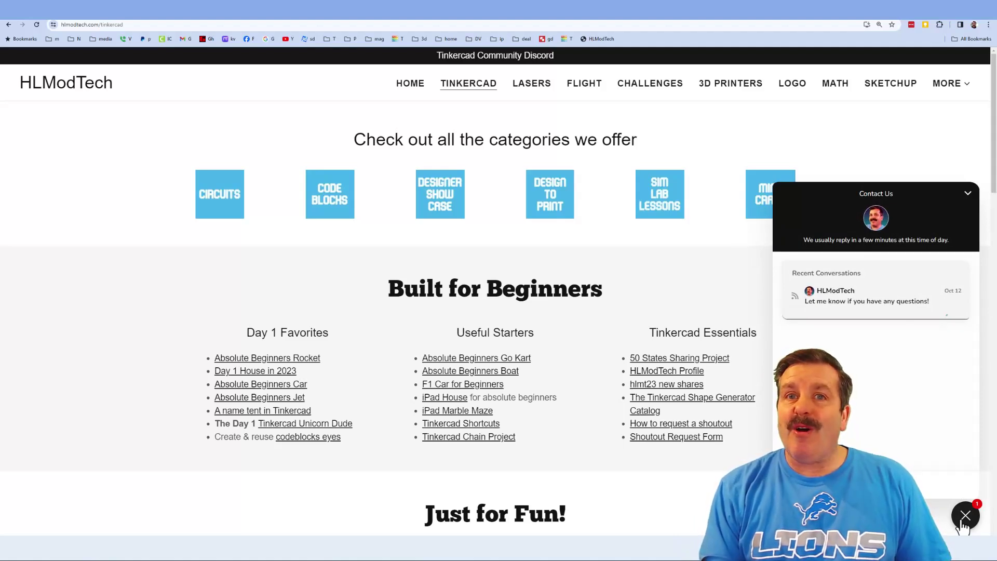
click(963, 518)
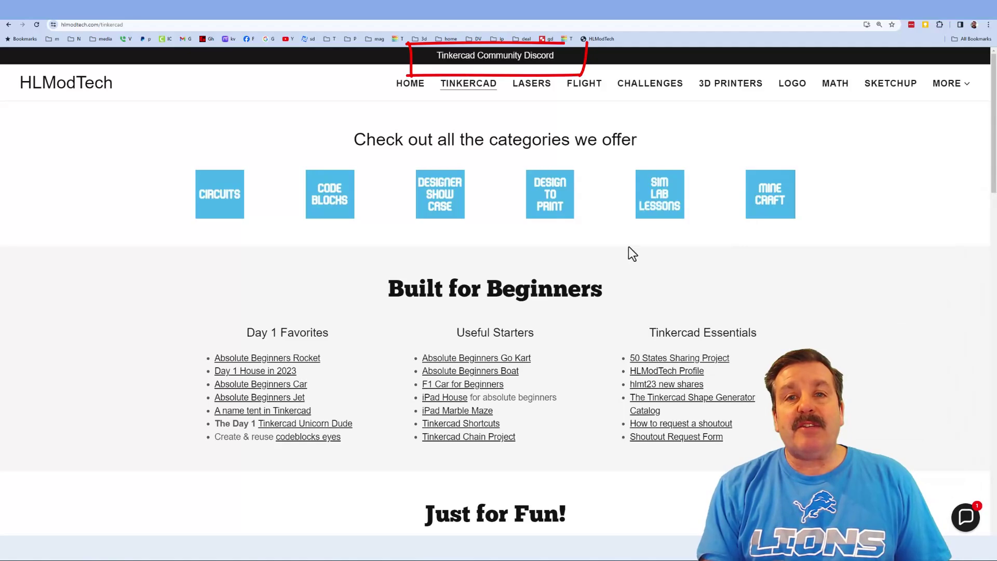
click(497, 61)
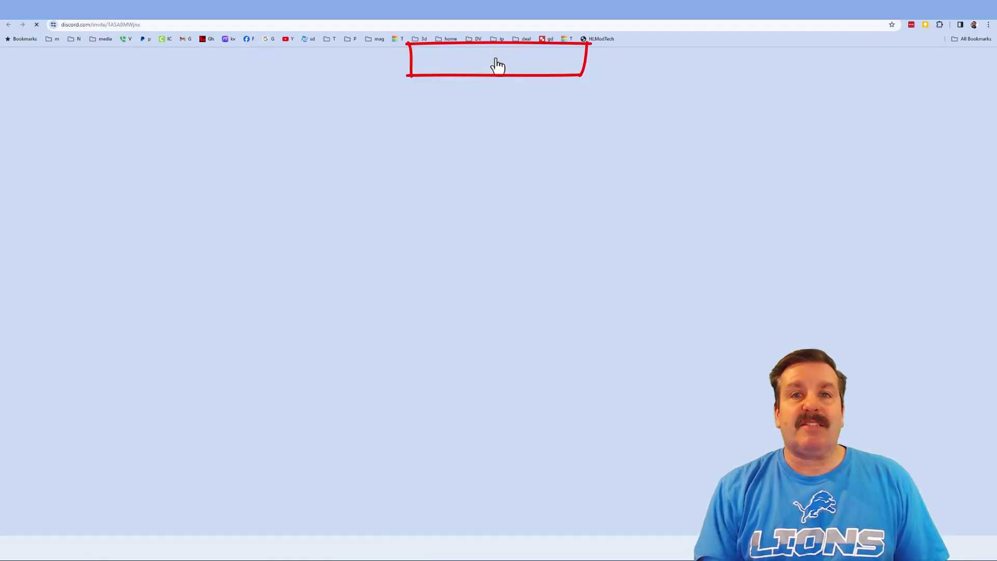